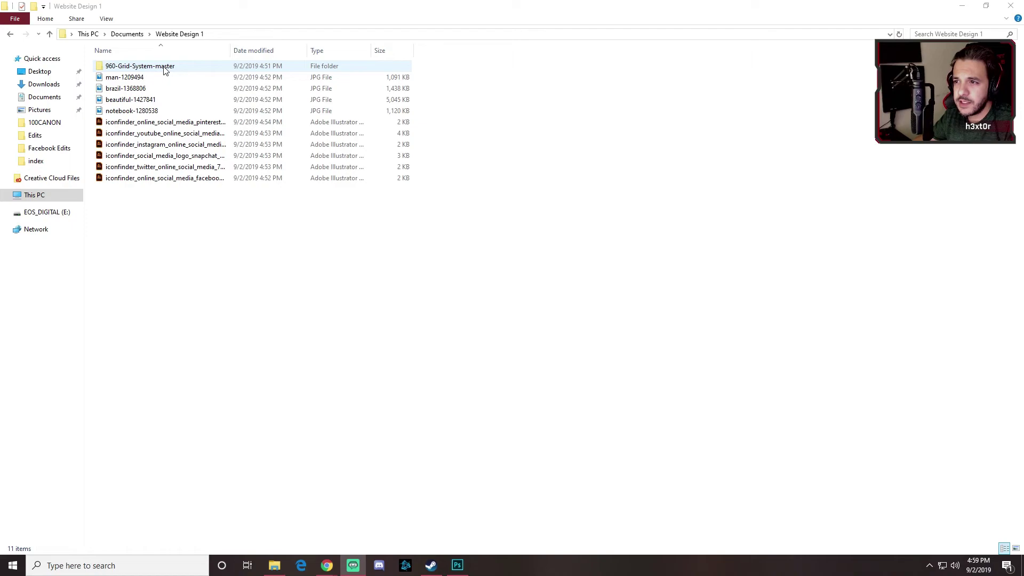
# Step: Open the 960_grid_12_col template from the photoshop subfolder of the 960-Grid-System-master templates in Photoshop
pyautogui.doubleClick(165, 67)
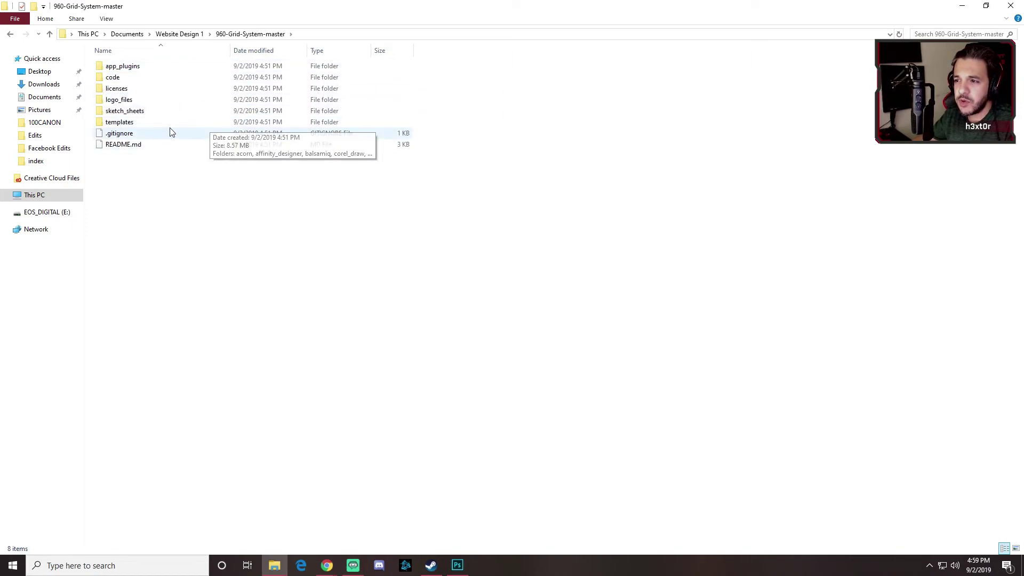
pyautogui.doubleClick(136, 124)
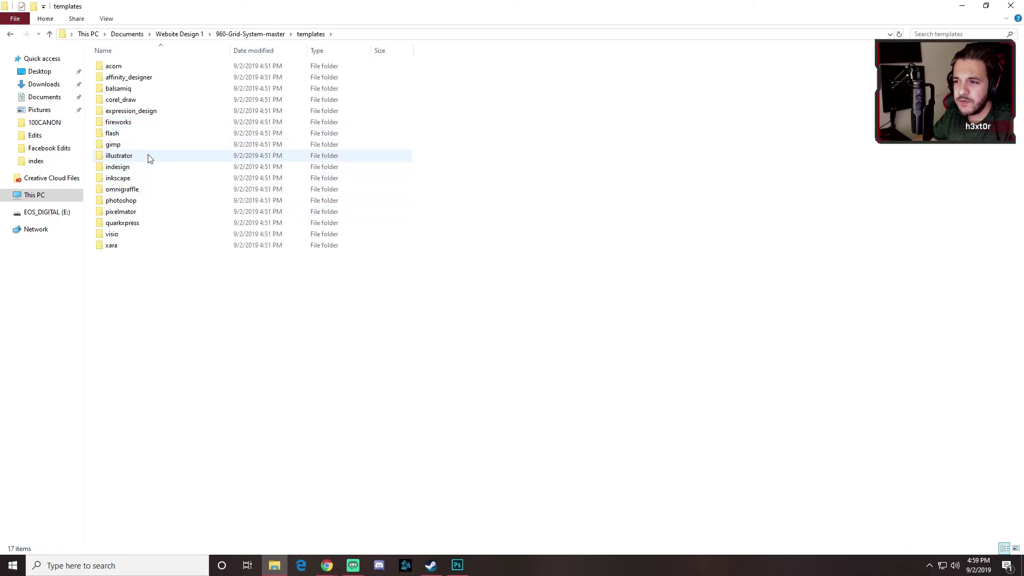
pyautogui.doubleClick(146, 203)
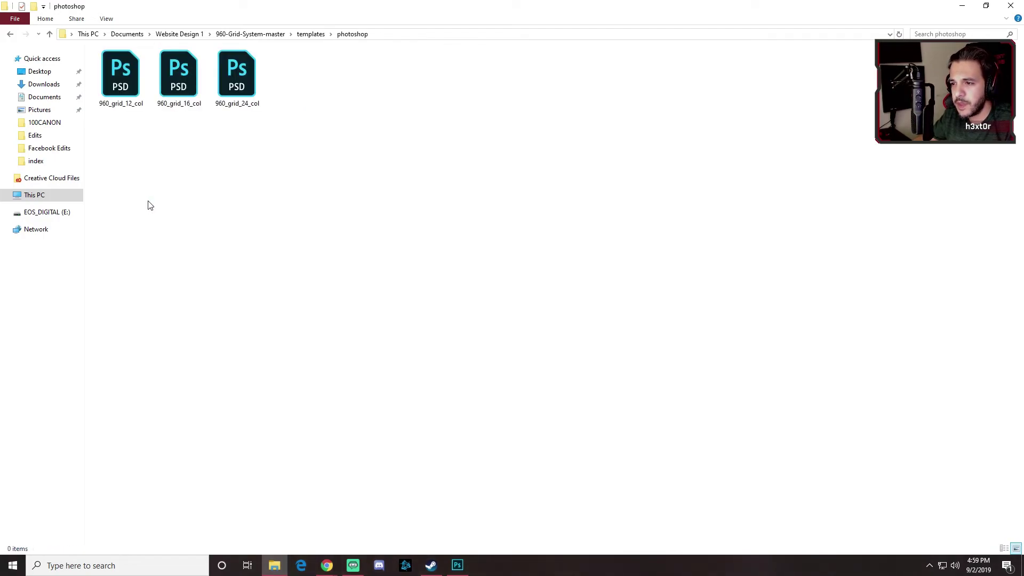
pyautogui.click(133, 69)
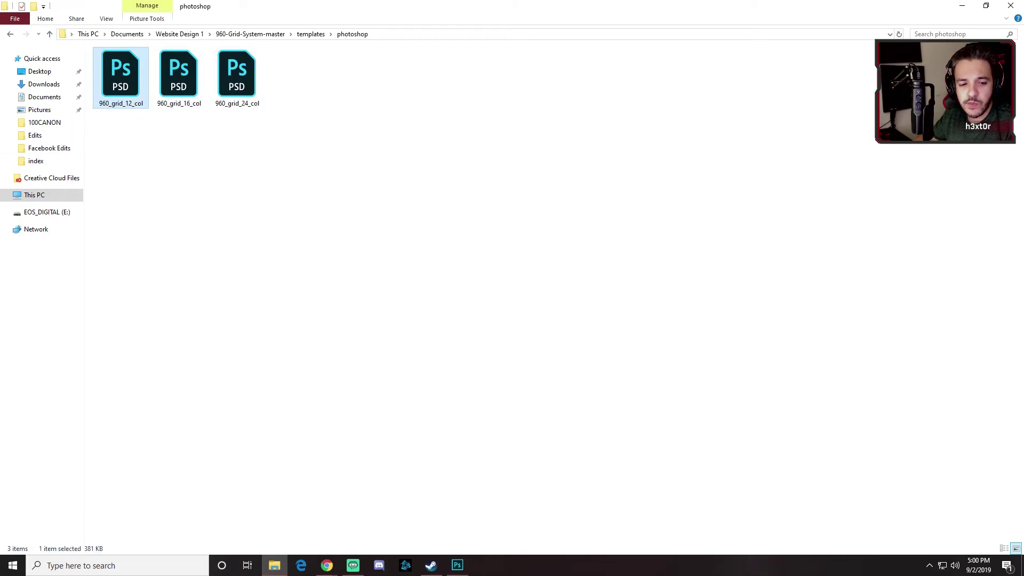
pyautogui.hotkey('alt', 'Tab')
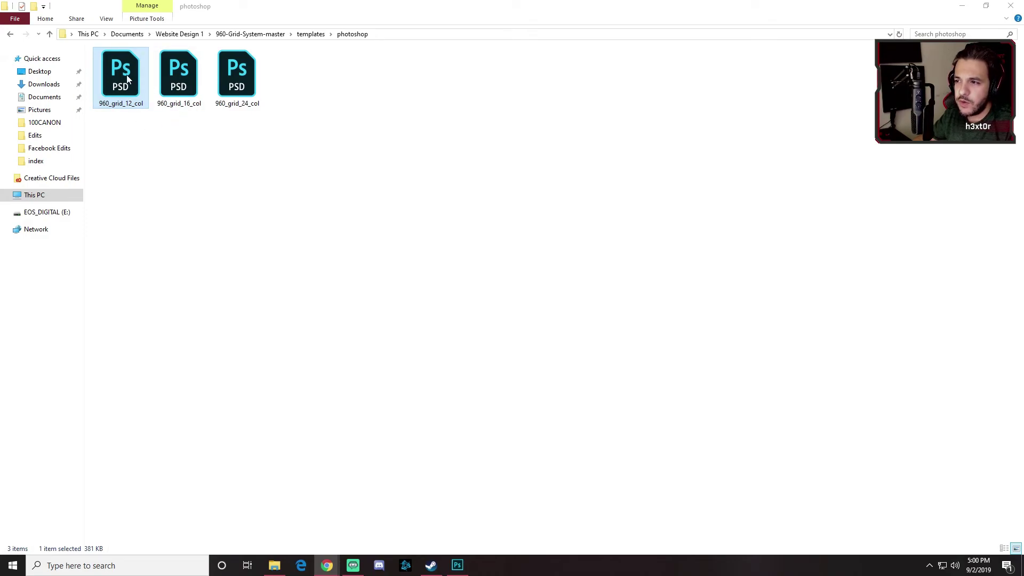
pyautogui.doubleClick(113, 77)
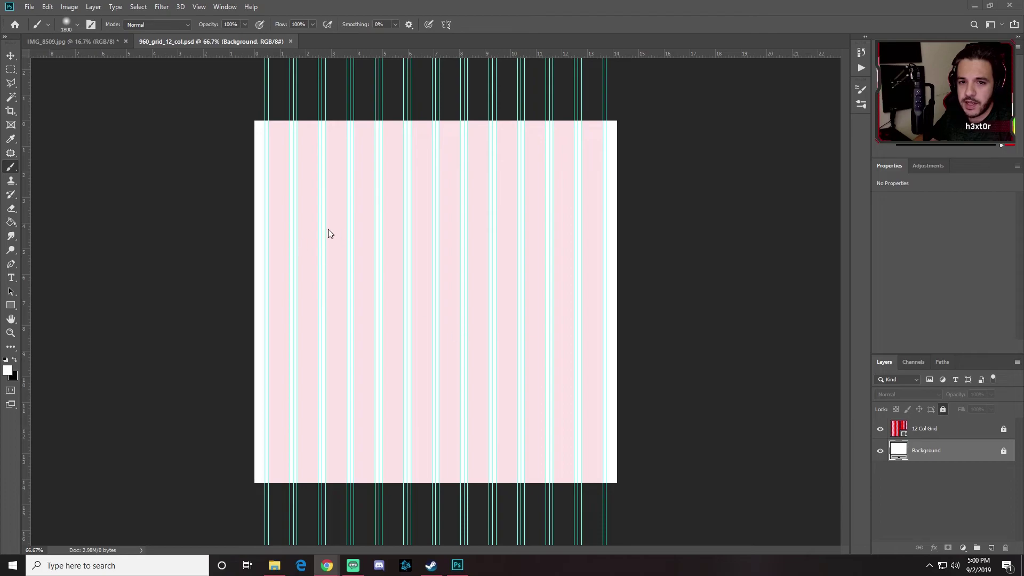
# Step: Open the canvas size settings for the grid document and switch the units to pixels
pyautogui.click(72, 7)
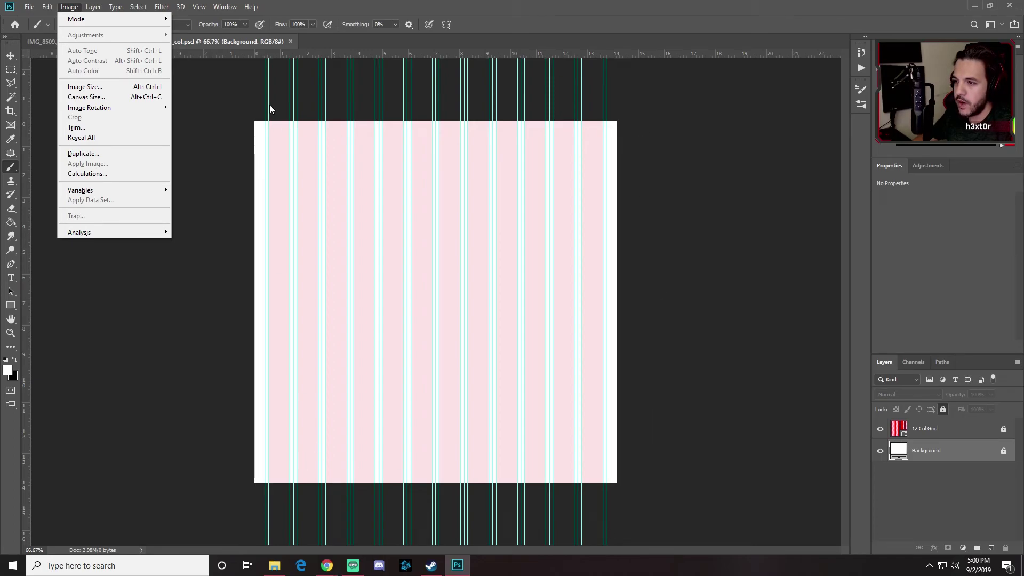
pyautogui.click(98, 97)
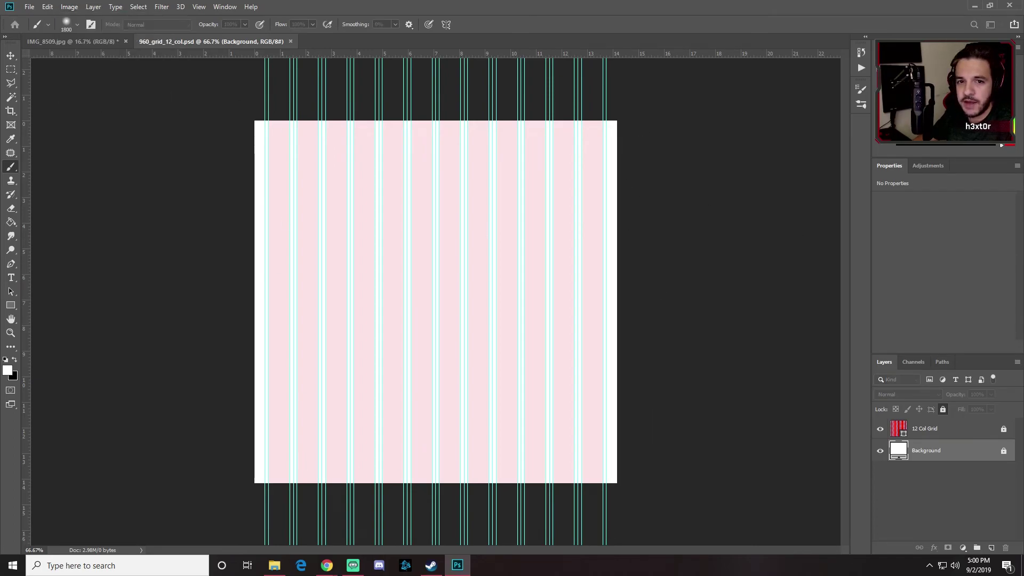
pyautogui.moveTo(159, 194); pyautogui.dragTo(753, 232)
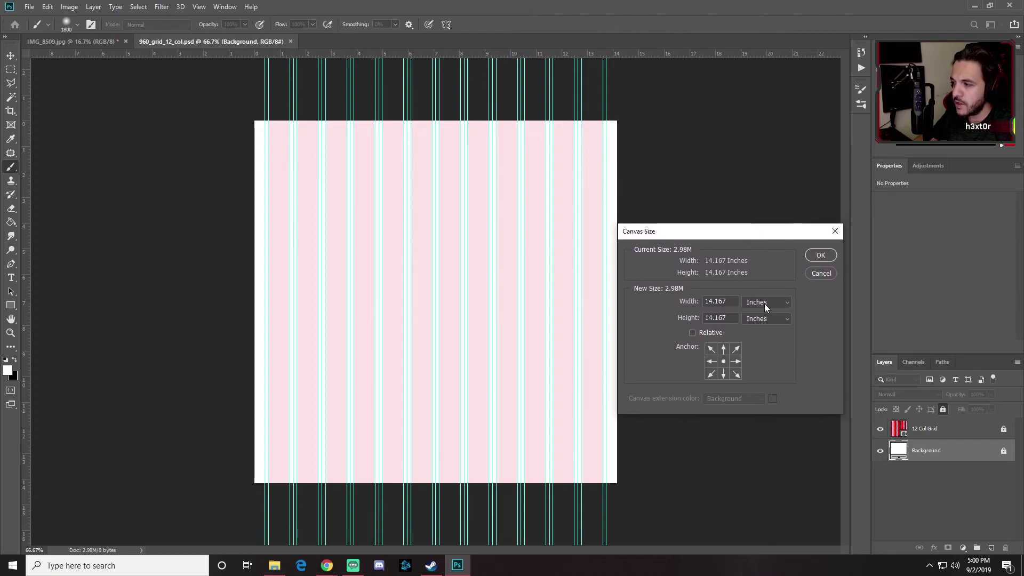
pyautogui.click(764, 303)
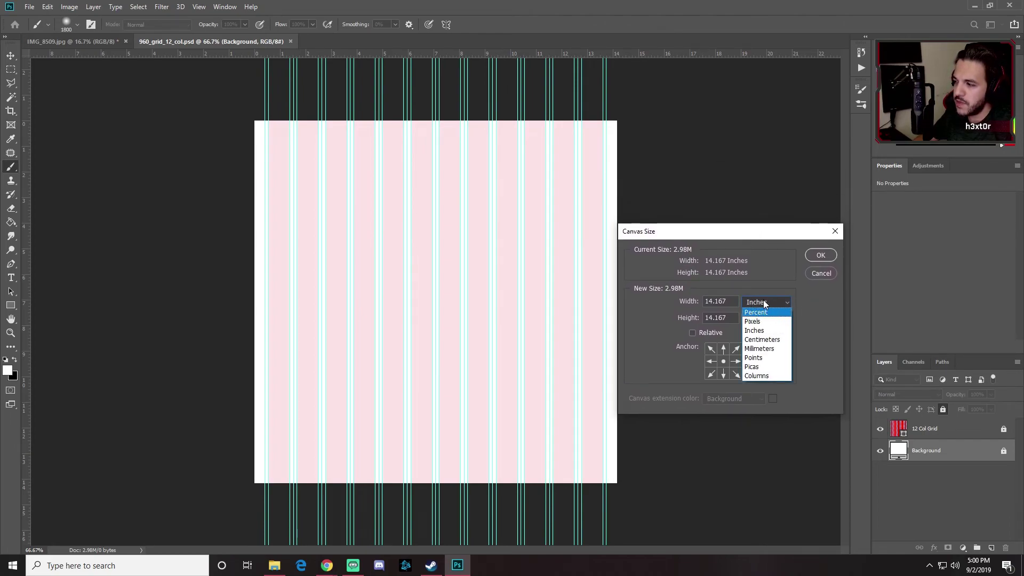
pyautogui.click(761, 340)
pyautogui.click(760, 301)
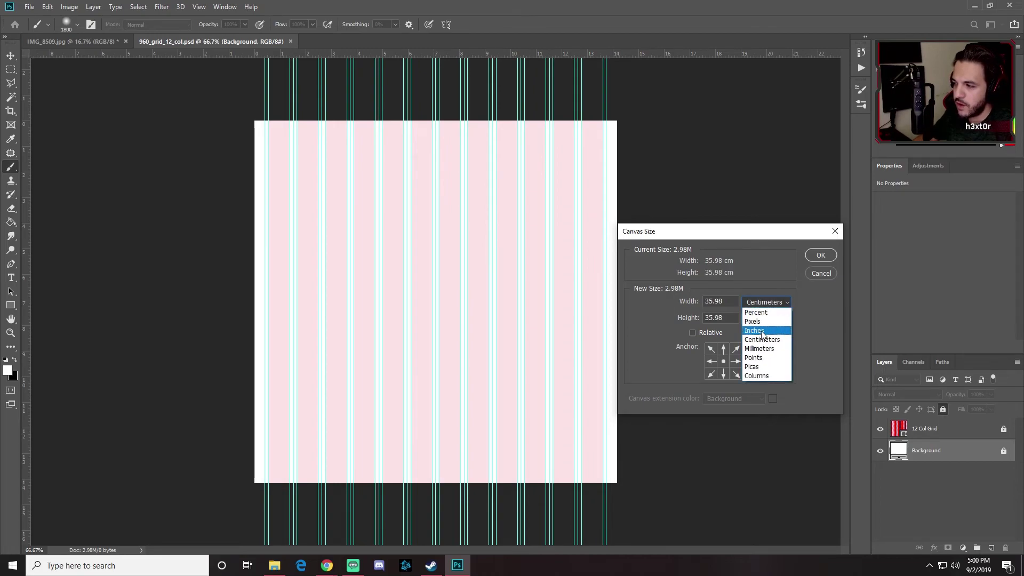
pyautogui.click(762, 322)
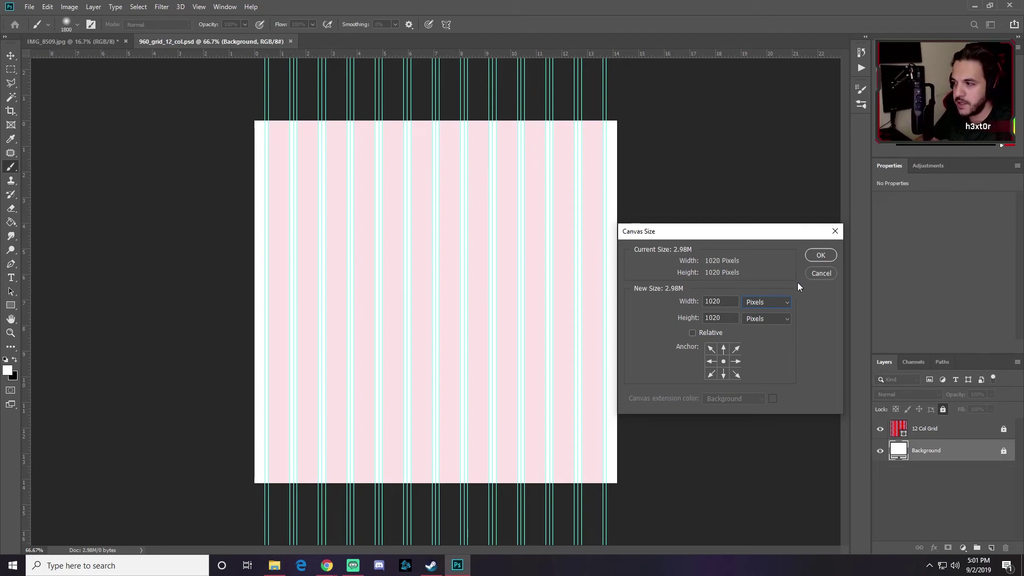
# Step: Resize the canvas to 1400 pixels wide and 2500 pixels high
pyautogui.hotkey('shift', 'Tab')
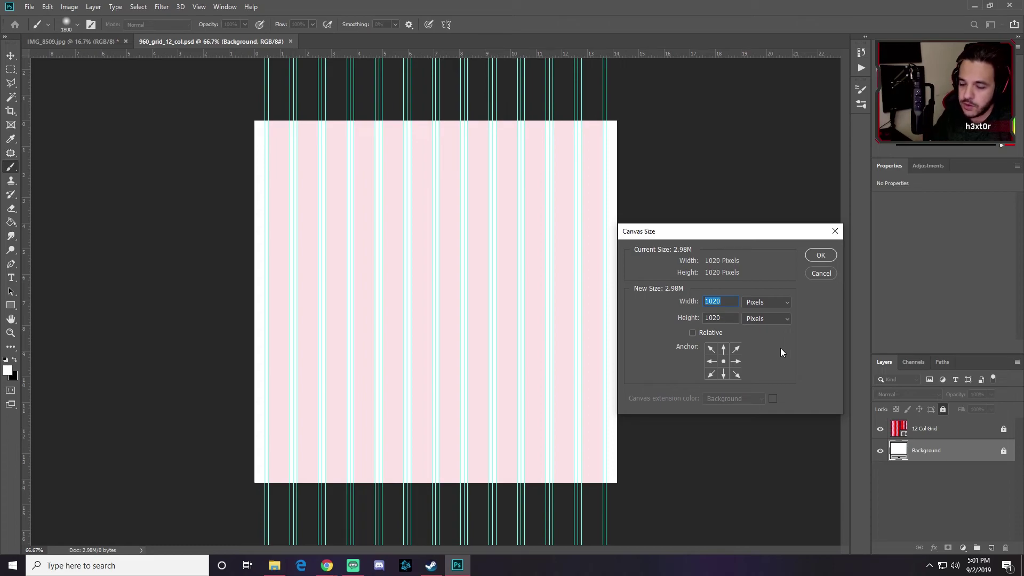
pyautogui.write('1400')
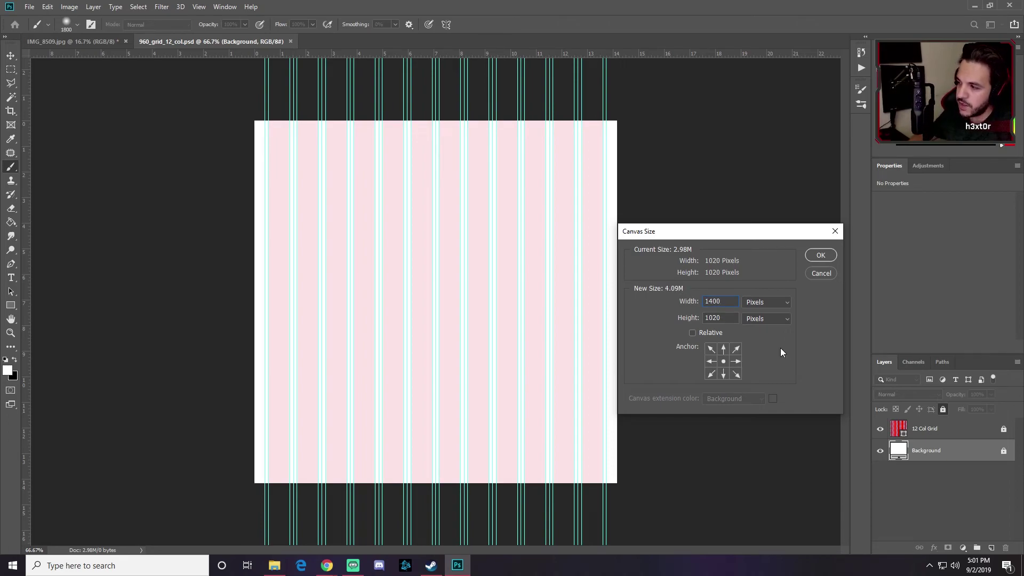
pyautogui.press('Tab')
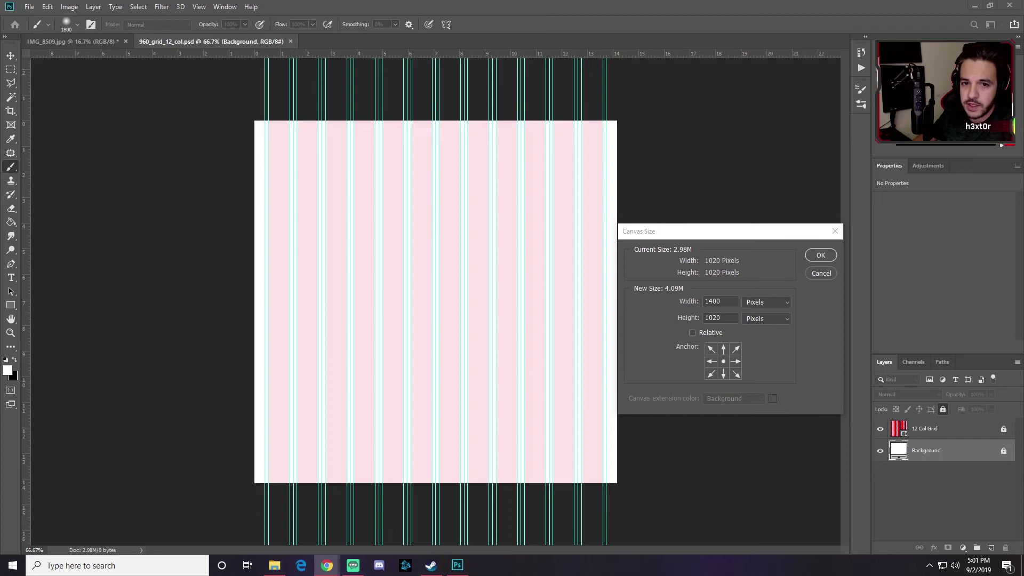
pyautogui.click(661, 311)
pyautogui.write('2500')
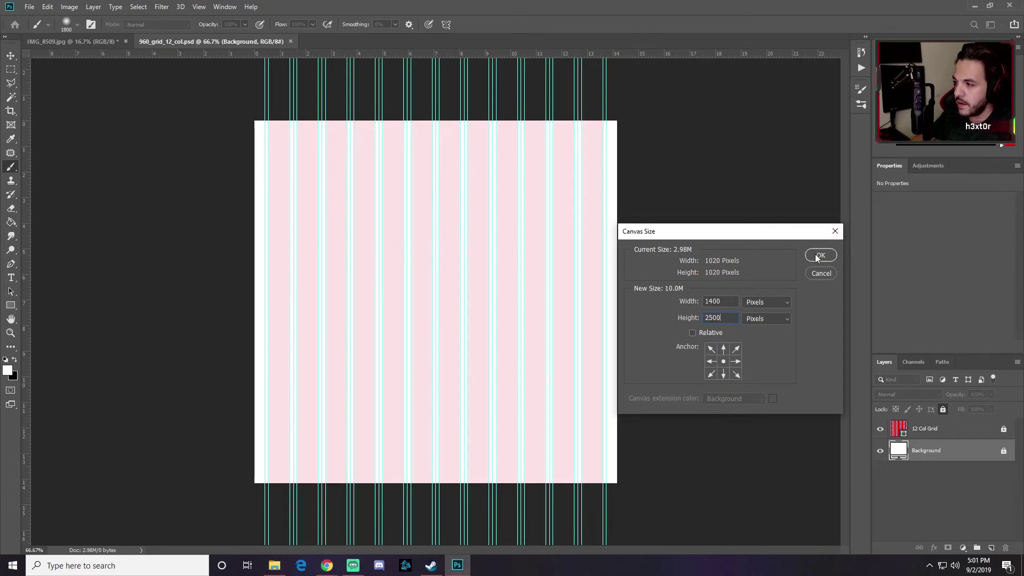
pyautogui.click(820, 255)
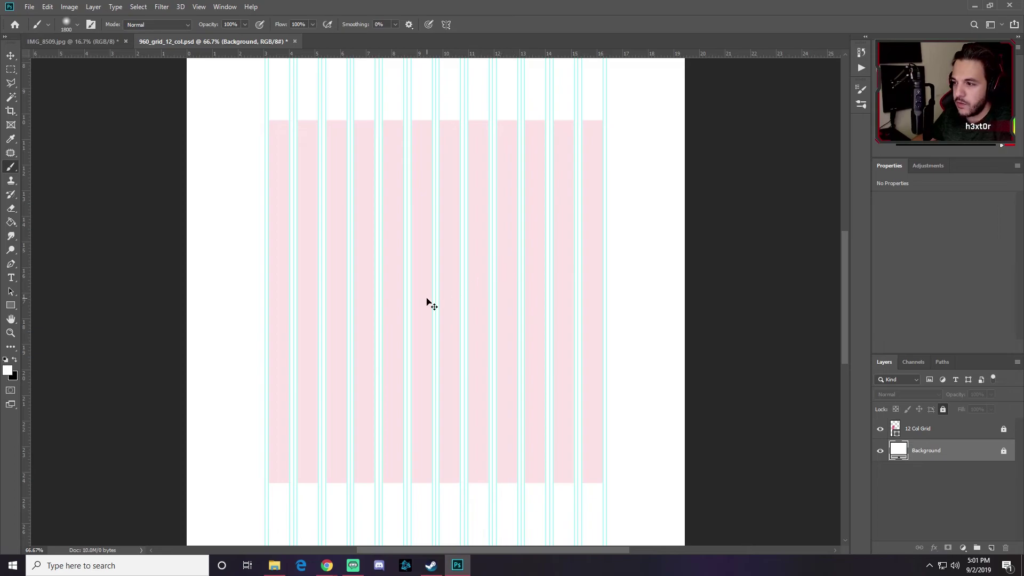
# Step: Hide the 12 Col Grid layer so only its guides remain over the white page
pyautogui.hotkey('ctrl', '-')
pyautogui.hotkey('ctrl', '-')
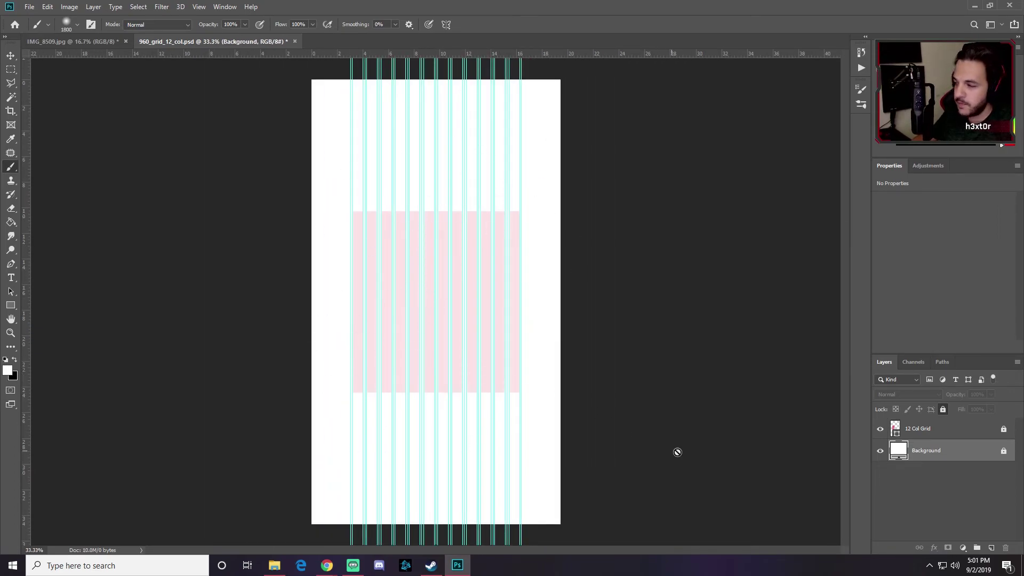
pyautogui.click(881, 429)
pyautogui.click(881, 430)
pyautogui.click(880, 430)
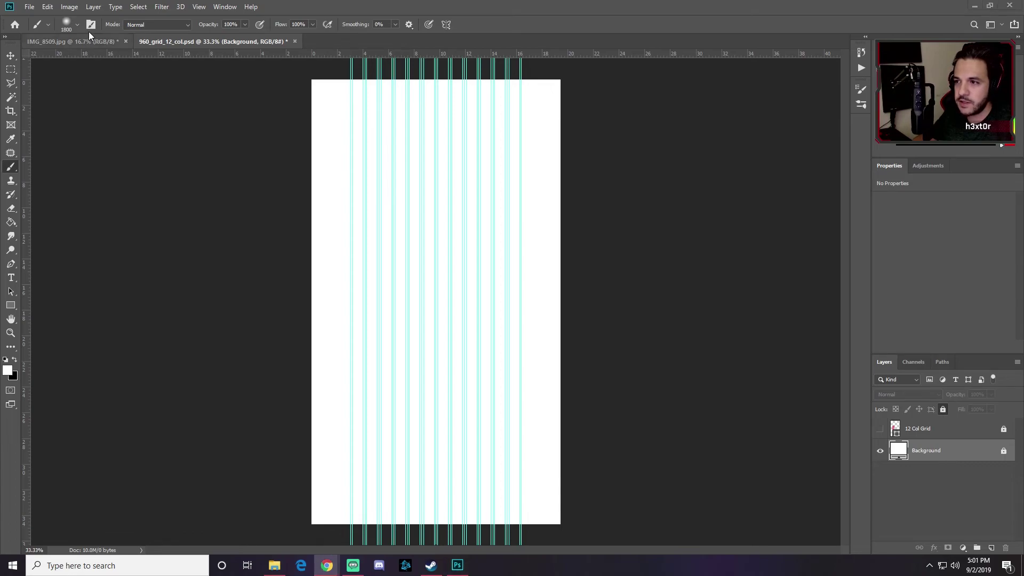
# Step: Toggle the rulers off and back on, and pull a horizontal guide onto the upper part of the page
pyautogui.moveTo(167, 58); pyautogui.dragTo(195, 122)
pyautogui.hotkey('ctrl', 'z')
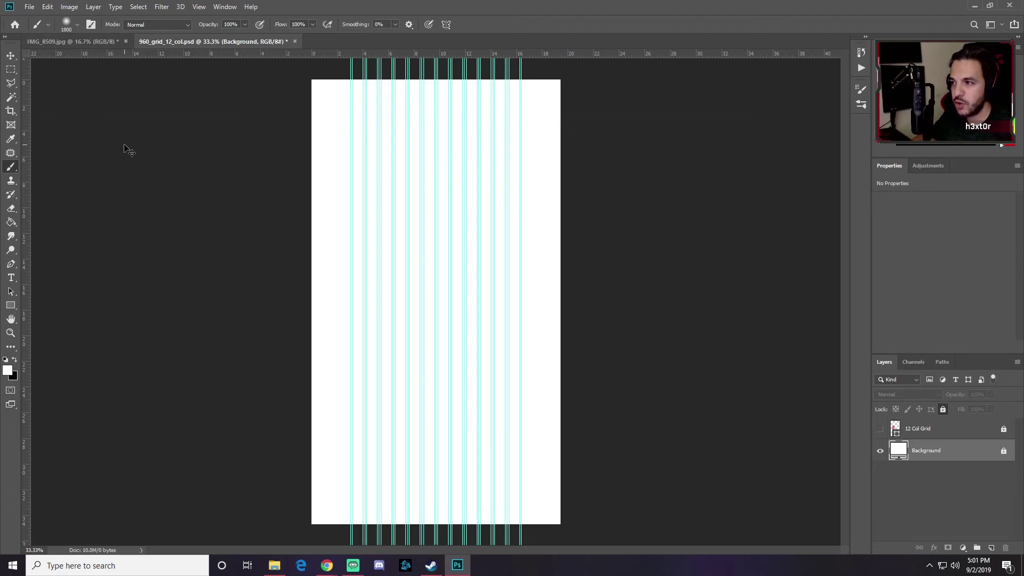
pyautogui.hotkey('ctrl', 'r')
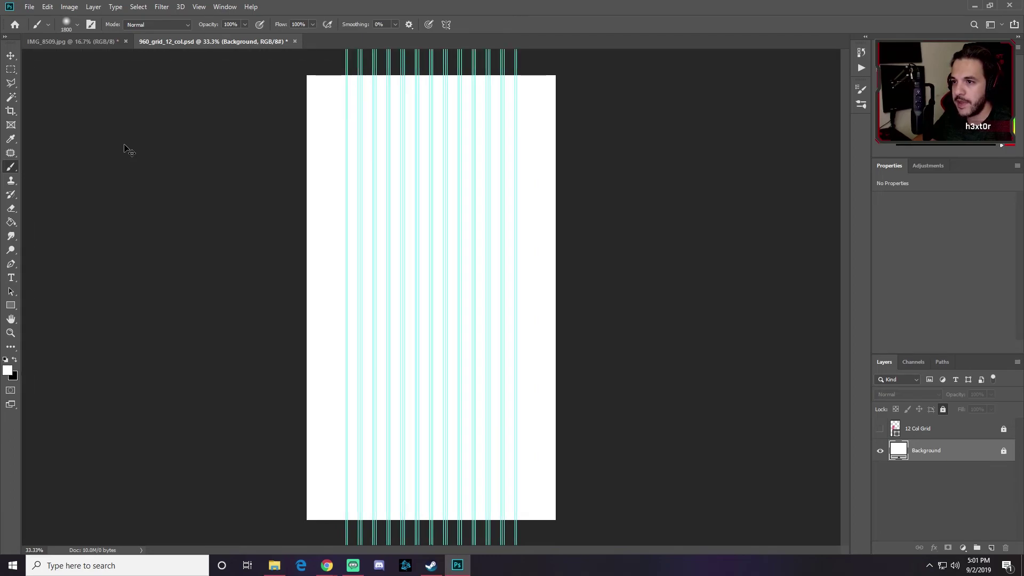
pyautogui.hotkey('ctrl', 'r')
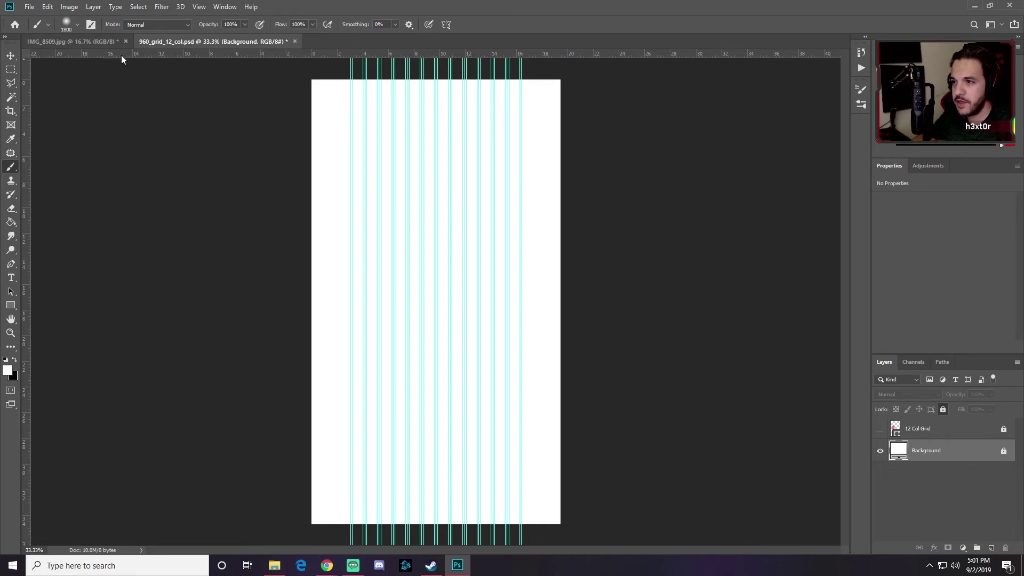
pyautogui.moveTo(123, 55); pyautogui.dragTo(121, 178)
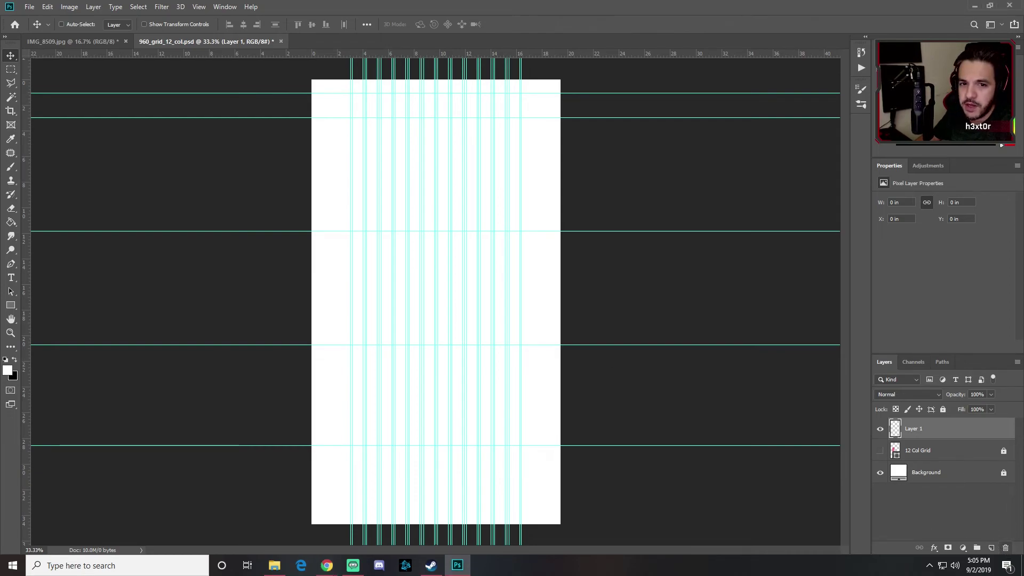
# Step: Delete the empty Layer 1 and shift the three lower horizontal guides slightly downward
pyautogui.press('Delete')
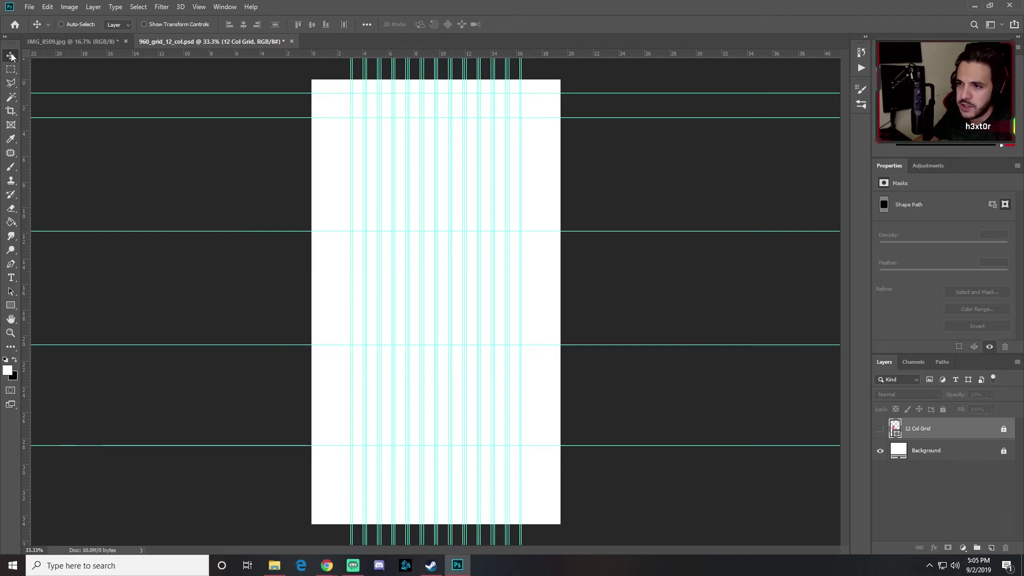
pyautogui.moveTo(54, 232); pyautogui.dragTo(68, 233)
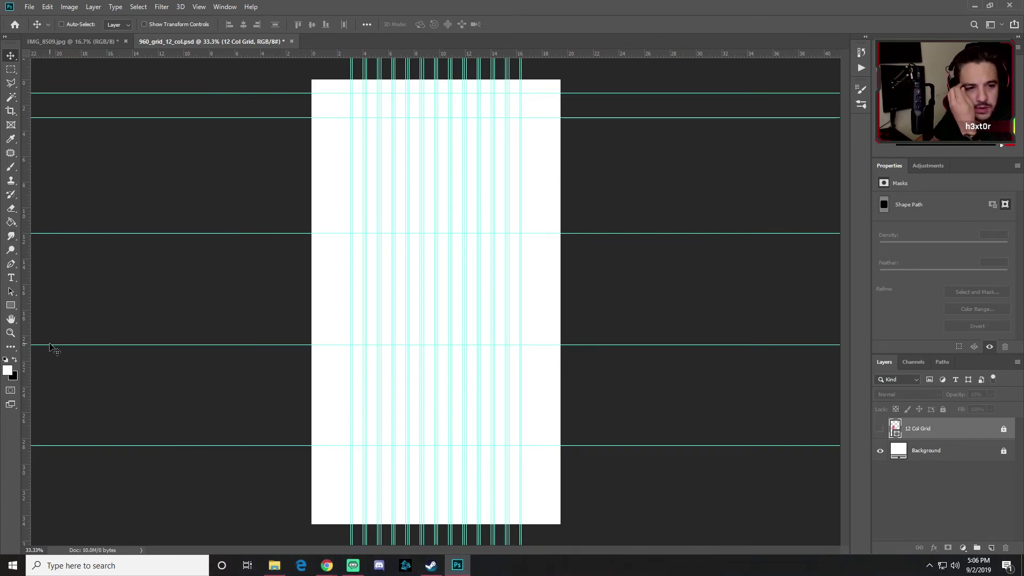
pyautogui.moveTo(50, 347); pyautogui.dragTo(51, 348)
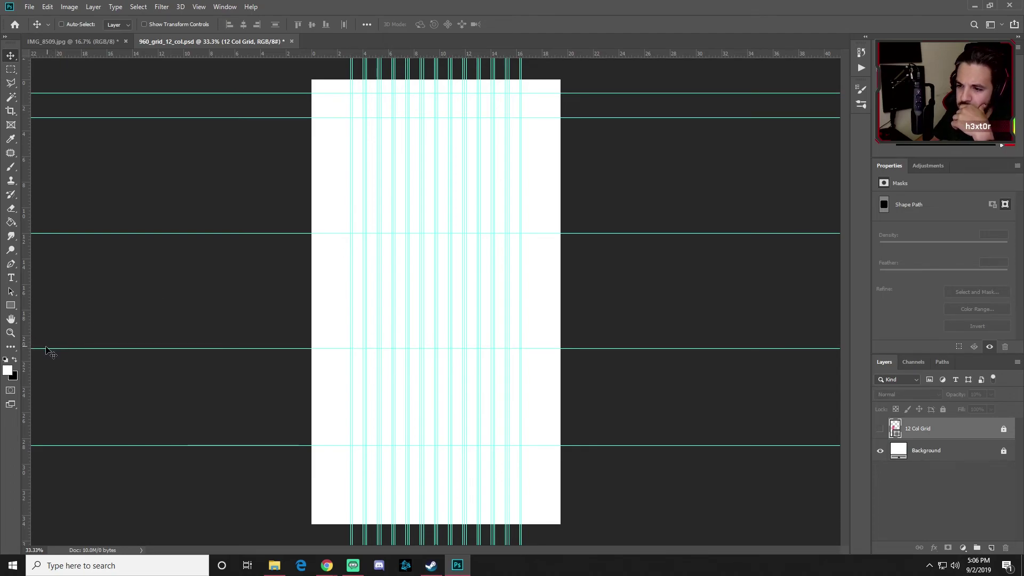
pyautogui.moveTo(47, 446); pyautogui.dragTo(50, 452)
pyautogui.moveTo(51, 452); pyautogui.dragTo(51, 452)
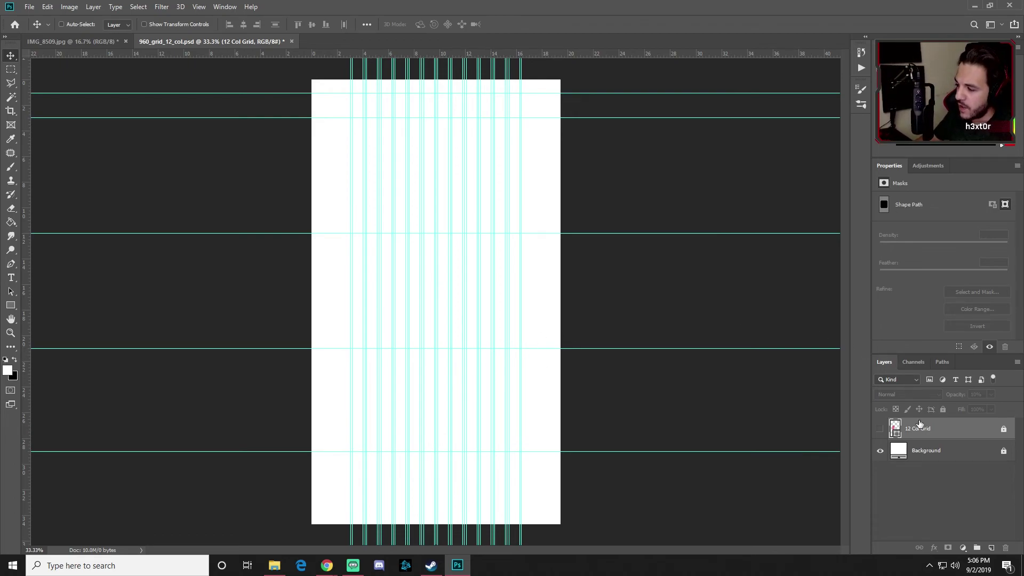
# Step: Add a Gradient Fill layer above the 12 Col Grid layer and open its gradient for editing
pyautogui.click(964, 550)
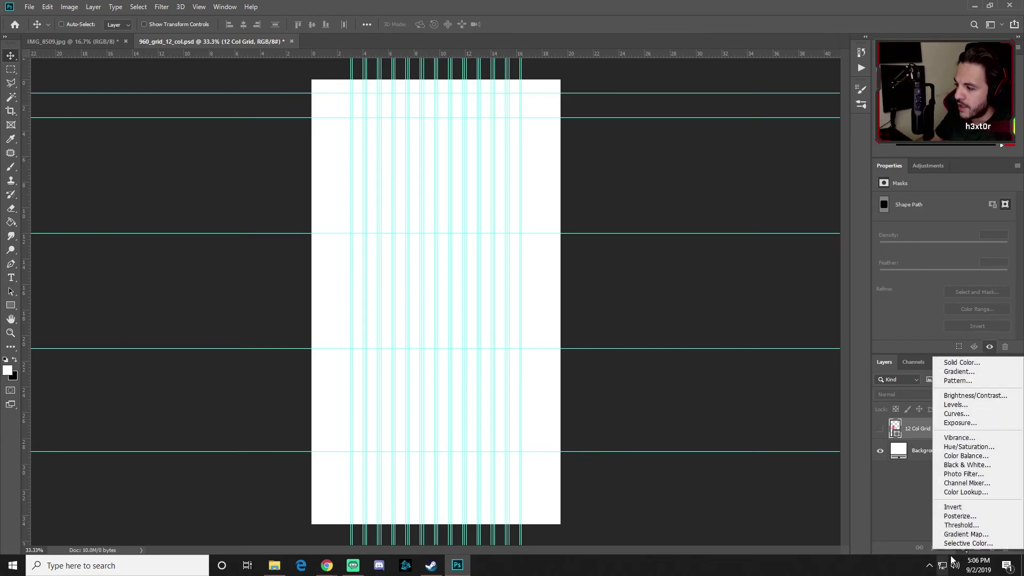
pyautogui.click(975, 371)
pyautogui.moveTo(202, 205); pyautogui.dragTo(148, 177)
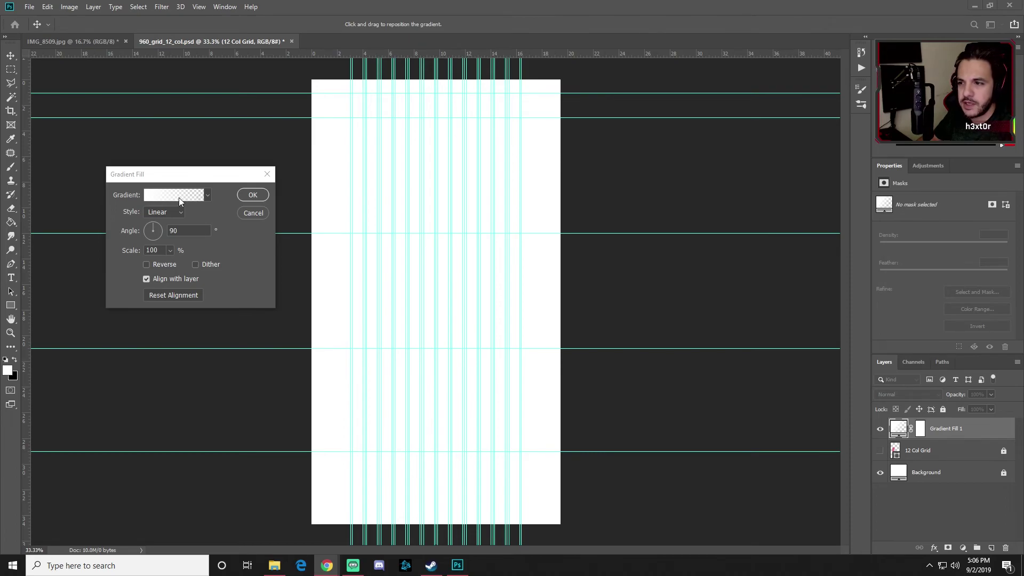
pyautogui.click(168, 194)
pyautogui.click(170, 194)
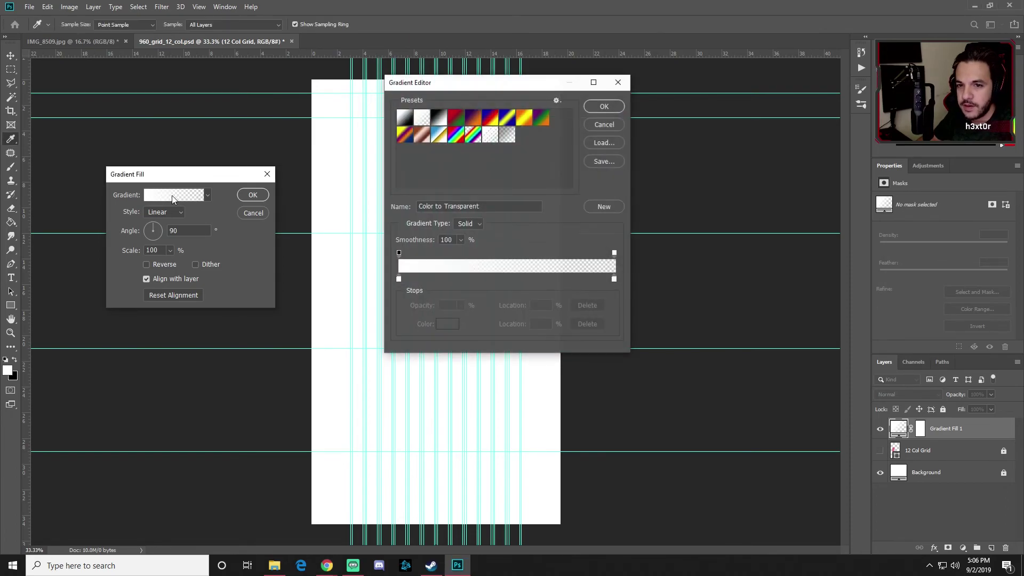
pyautogui.moveTo(516, 80); pyautogui.dragTo(670, 177)
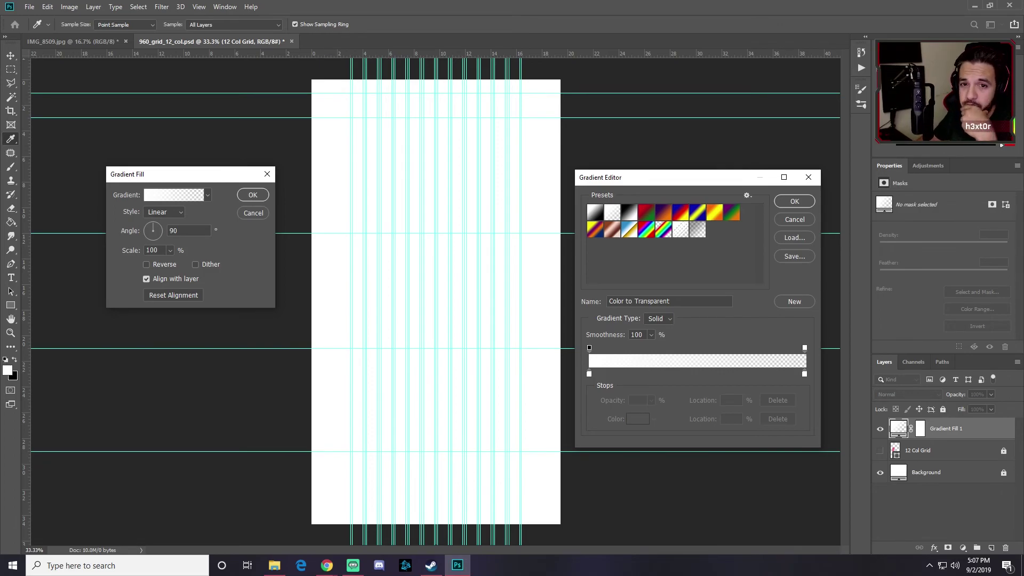
# Step: Set the gradient's starting colour stop, at location 0%, to the grey 837a7b
pyautogui.click(327, 566)
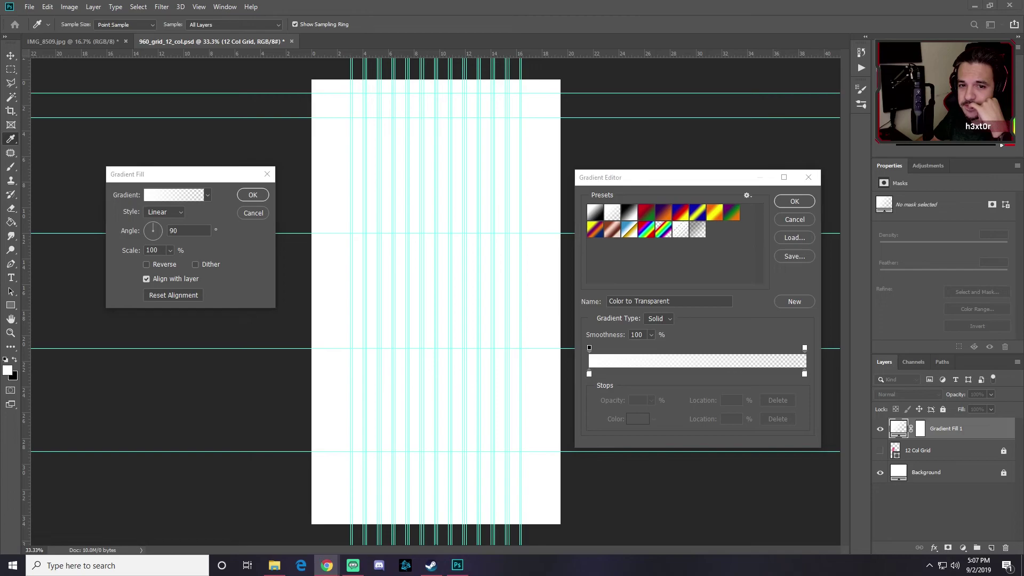
pyautogui.moveTo(640, 180); pyautogui.dragTo(647, 156)
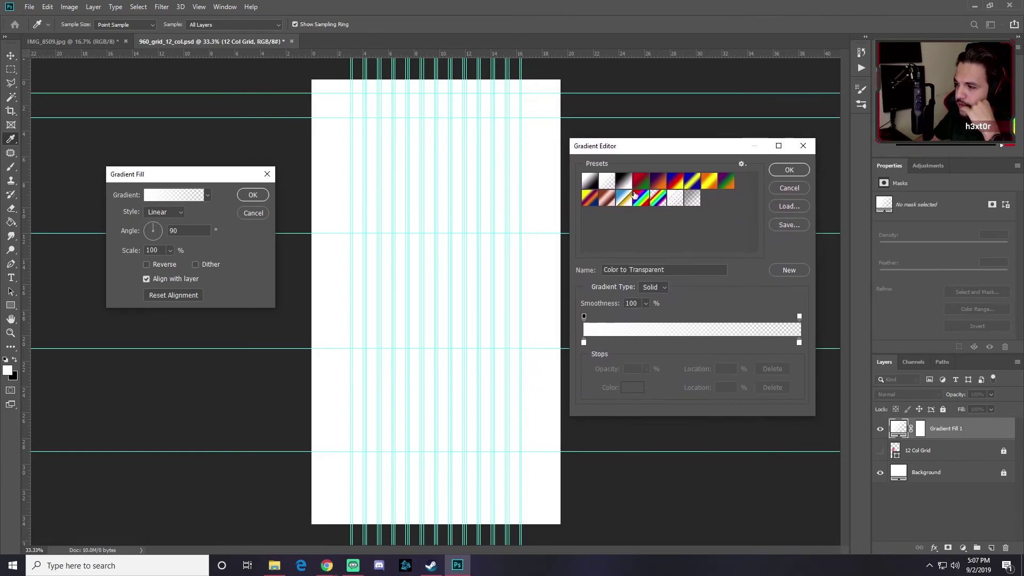
pyautogui.doubleClick(584, 343)
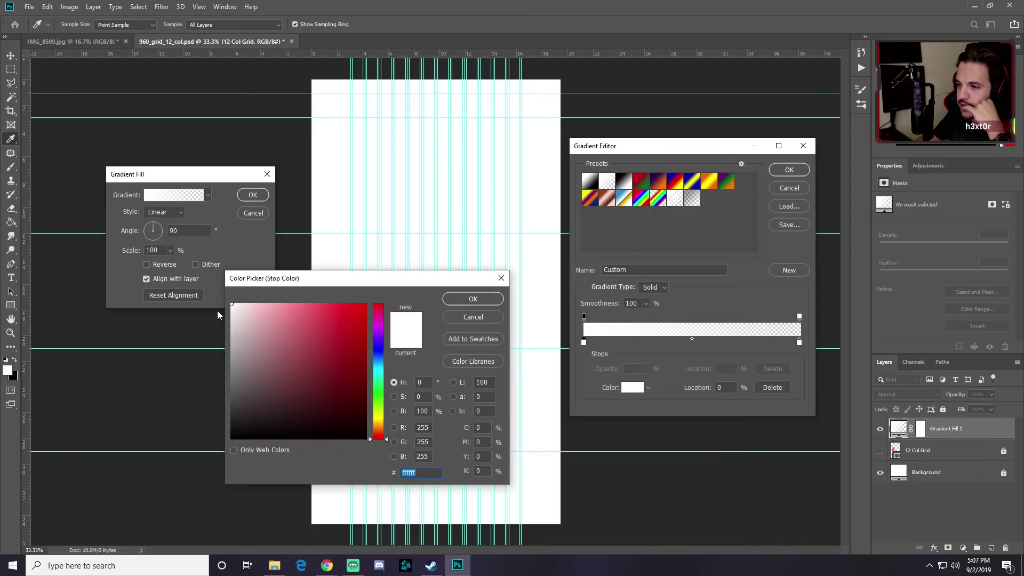
pyautogui.hotkey('alt', 'Tab')
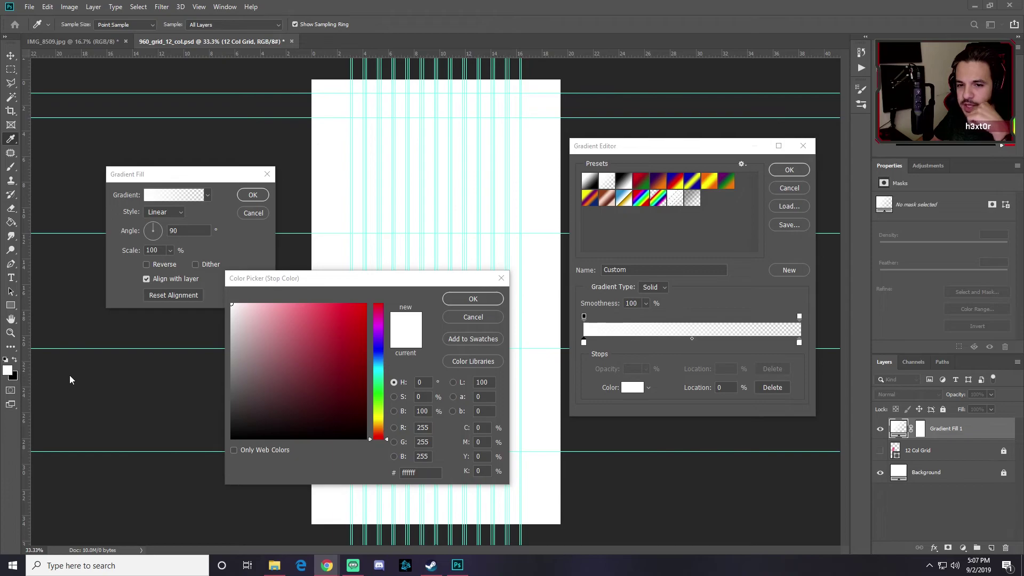
pyautogui.hotkey('alt', 'Tab')
pyautogui.moveTo(241, 371); pyautogui.dragTo(245, 369)
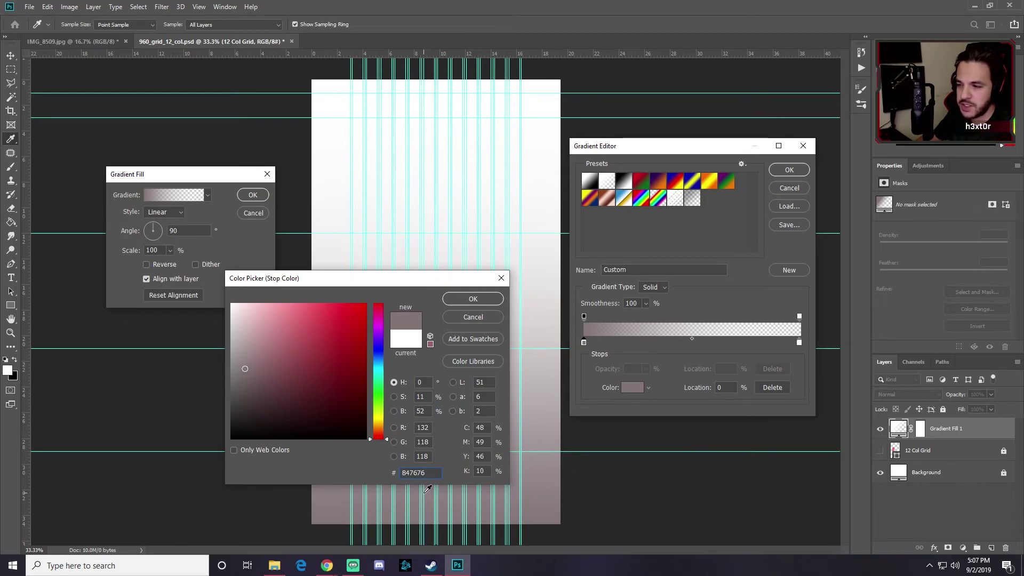
pyautogui.doubleClick(405, 472)
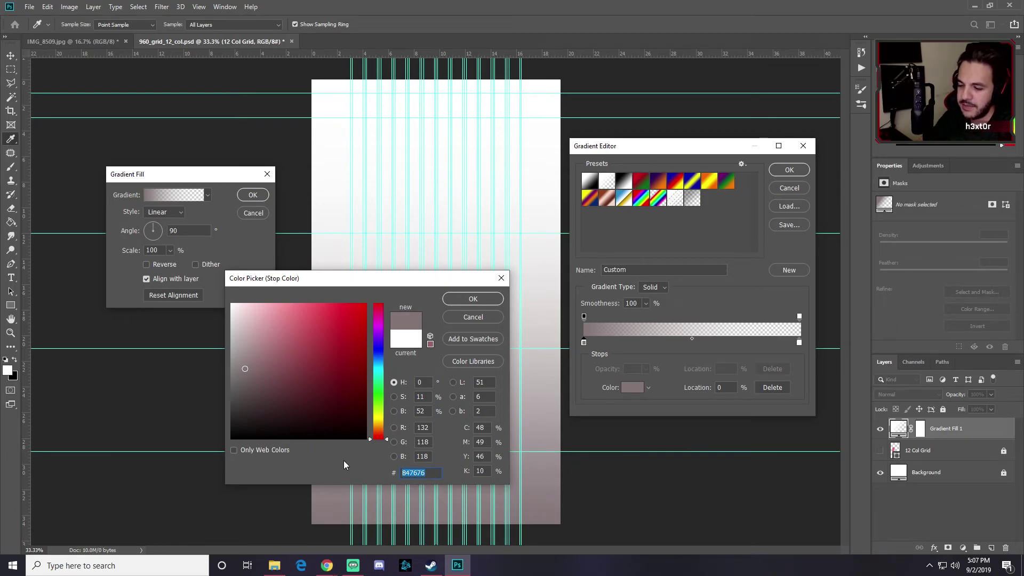
pyautogui.write('83')
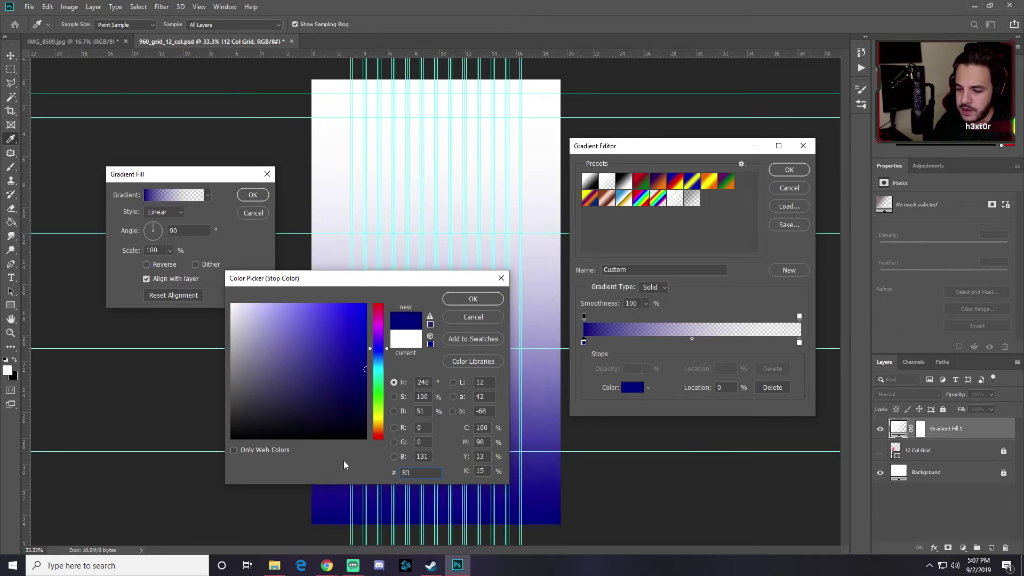
pyautogui.write('7a')
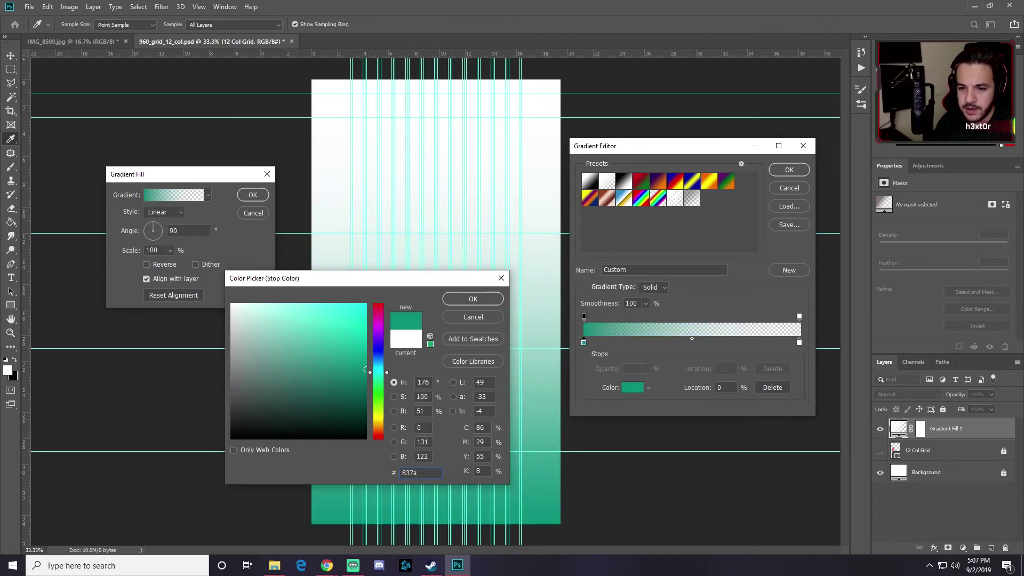
pyautogui.write('7b')
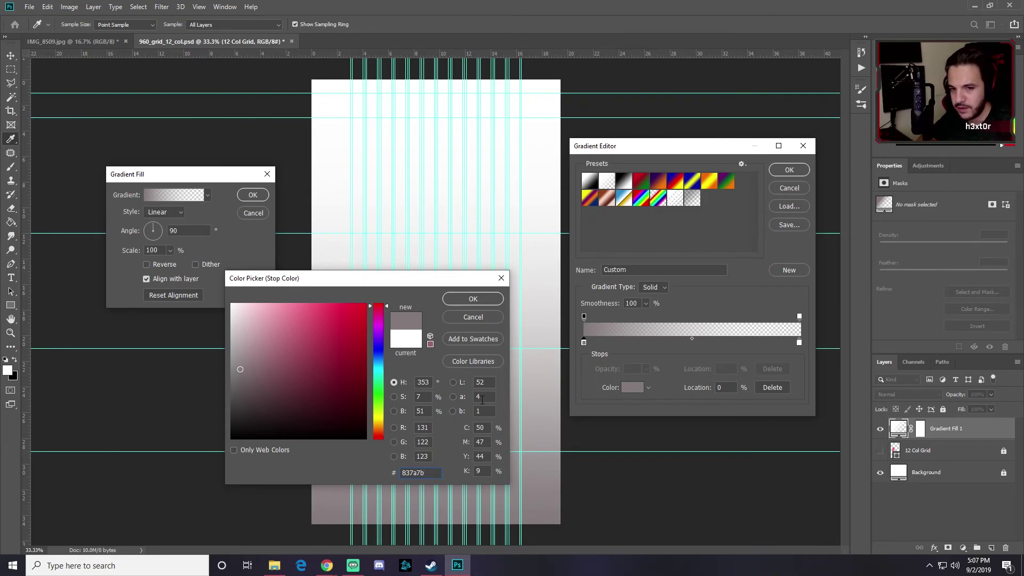
pyautogui.click(472, 299)
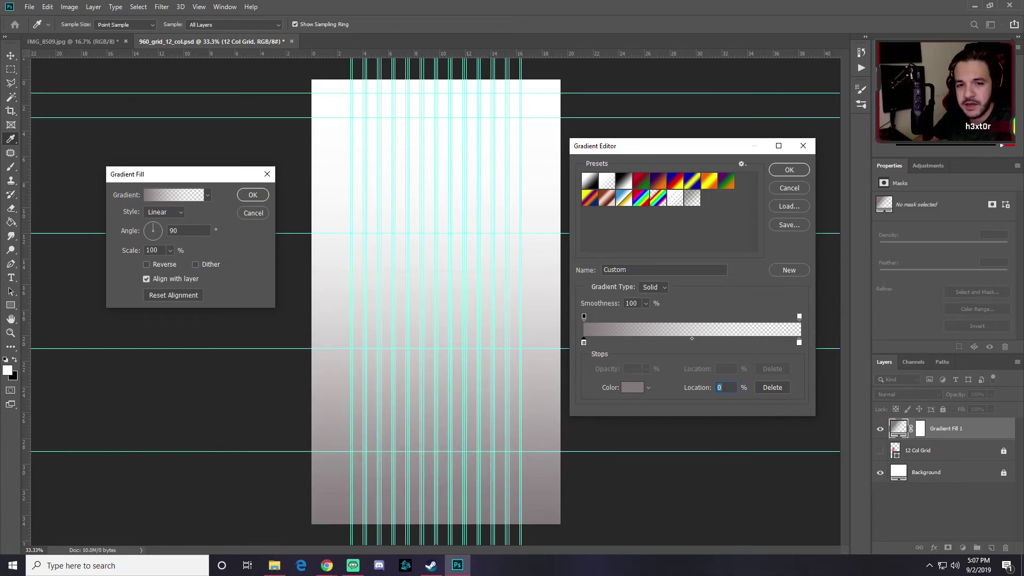
# Step: Set the gradient's end colour stop, at location 100%, to the light grey dddddd
pyautogui.hotkey('alt', 'Tab')
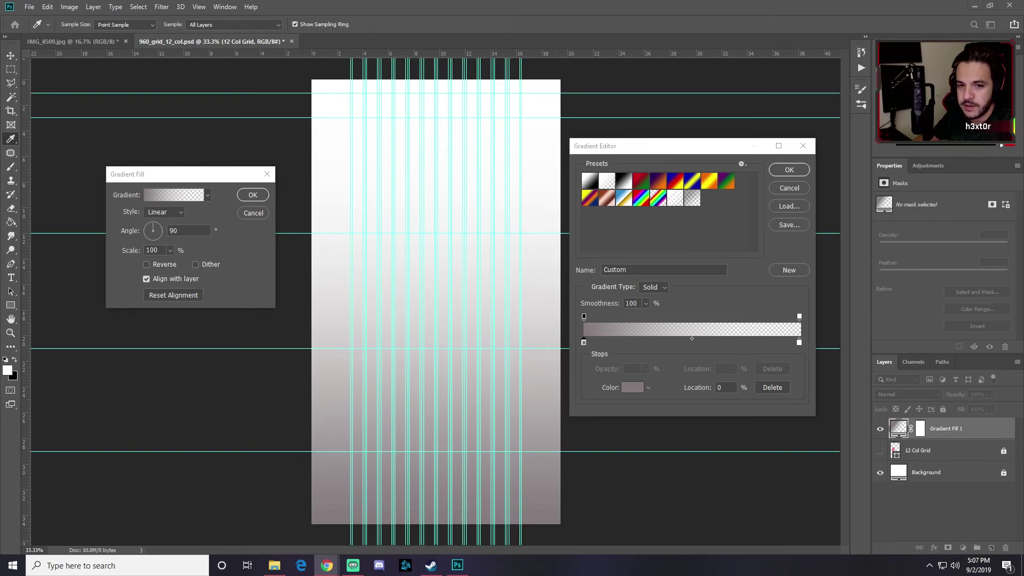
pyautogui.click(799, 343)
pyautogui.doubleClick(799, 343)
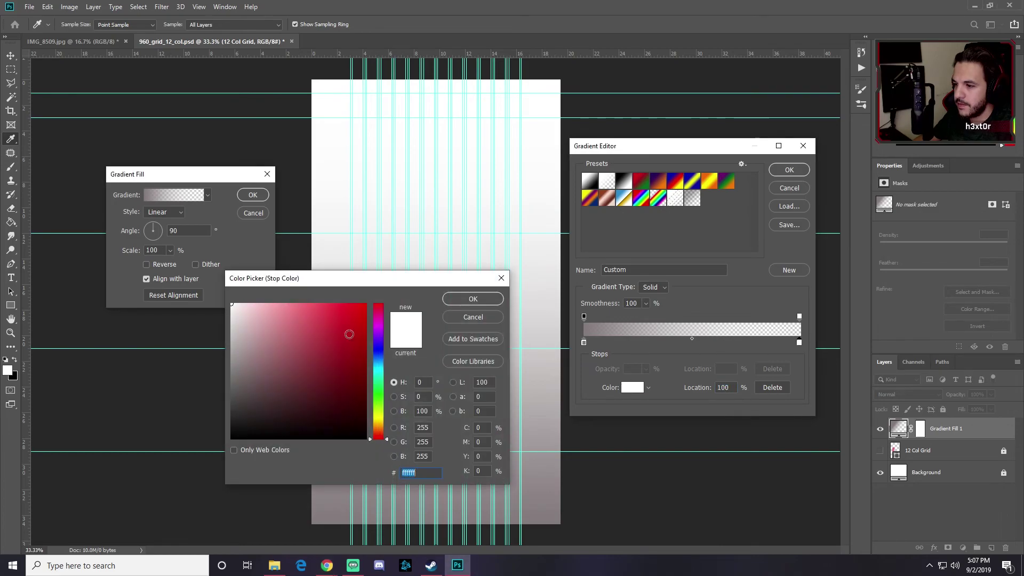
pyautogui.moveTo(232, 323); pyautogui.dragTo(231, 321)
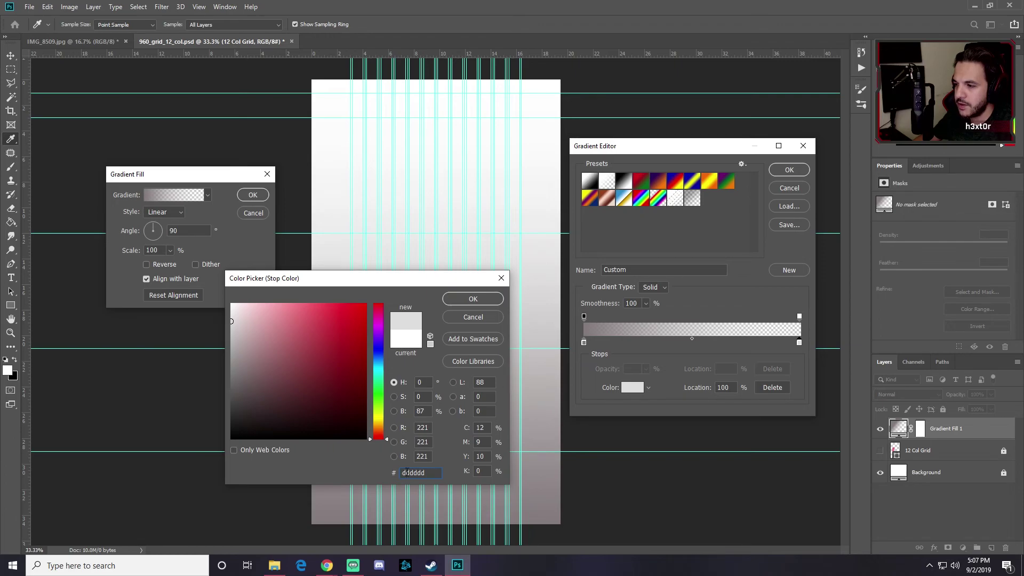
pyautogui.click(460, 303)
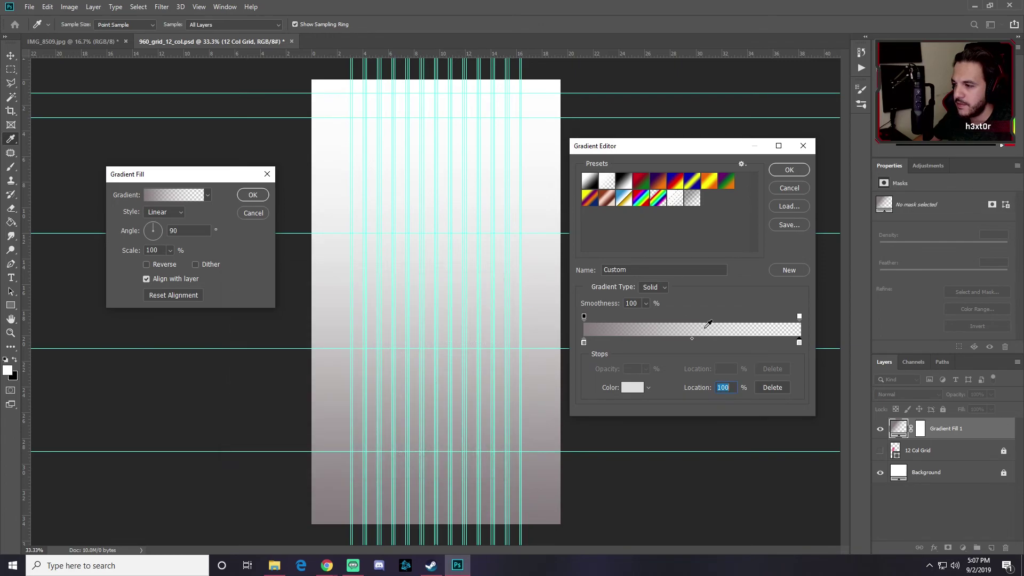
# Step: Raise the gradient's end opacity stop to 100% and accept the edited gradient
pyautogui.click(799, 315)
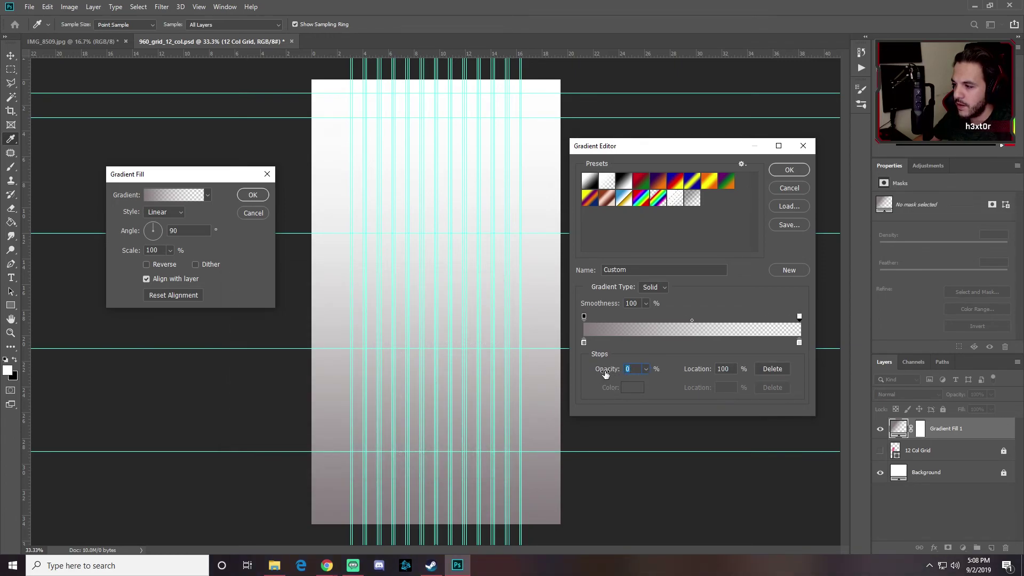
pyautogui.moveTo(608, 373); pyautogui.dragTo(705, 378)
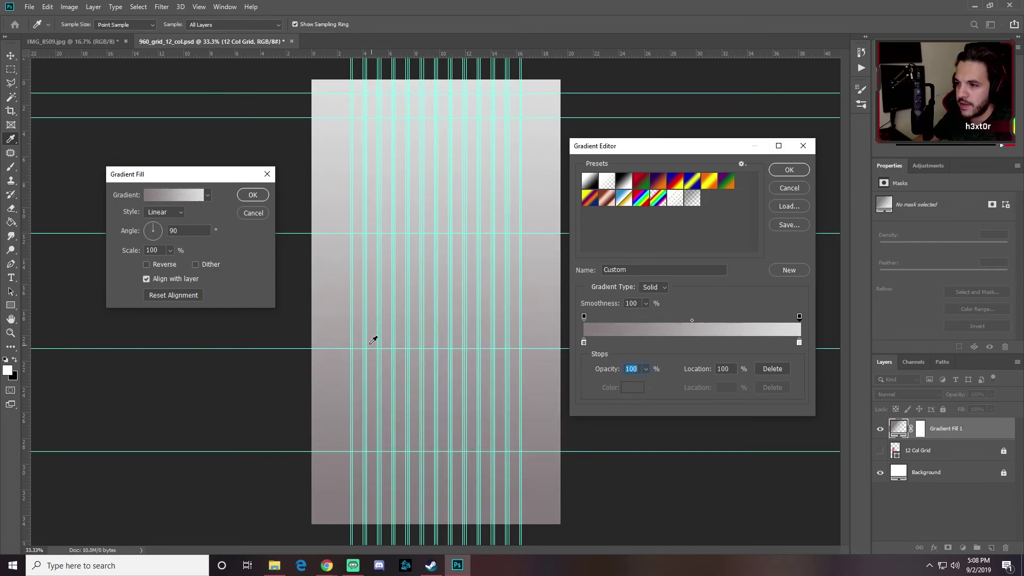
pyautogui.hotkey('alt', 'Tab')
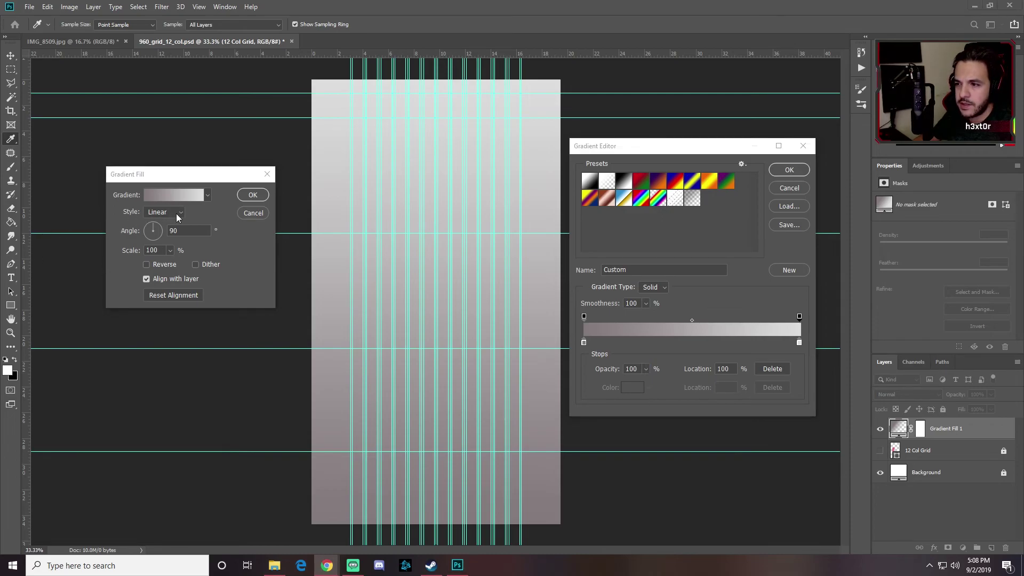
pyautogui.hotkey('alt', 'Tab')
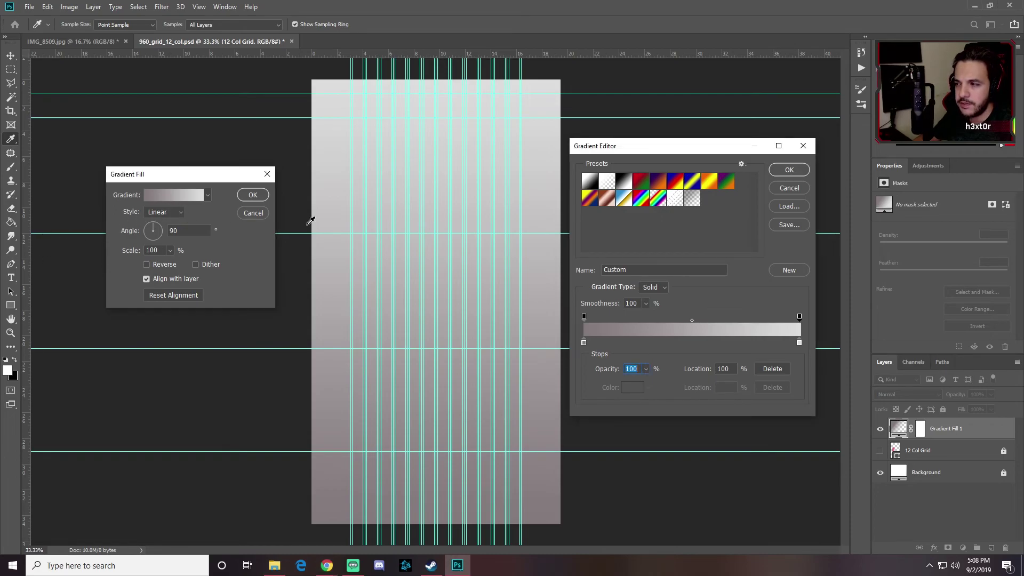
pyautogui.click(789, 169)
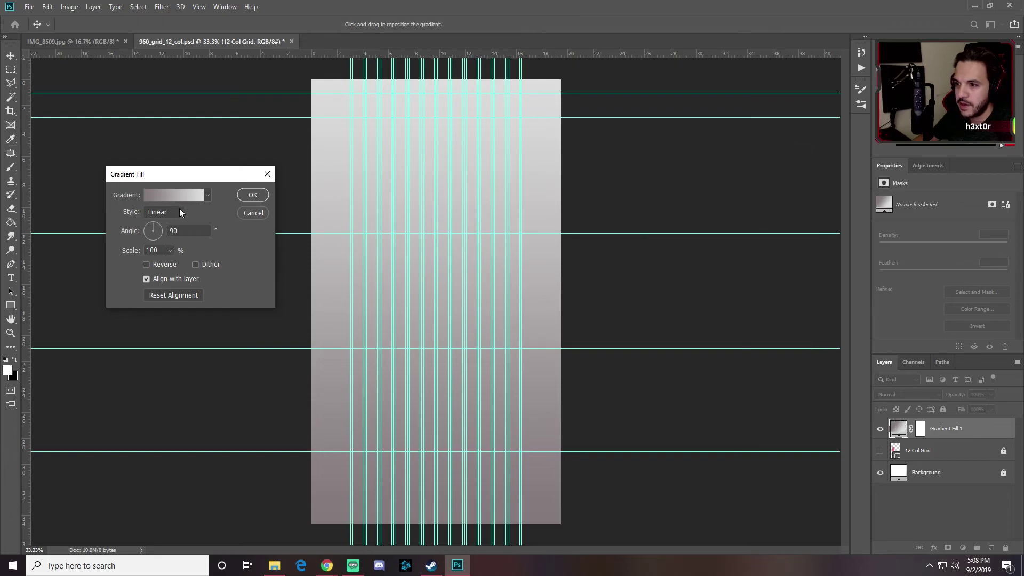
# Step: Change the gradient fill's style to Radial and reverse its colours
pyautogui.hotkey('alt', 'Tab')
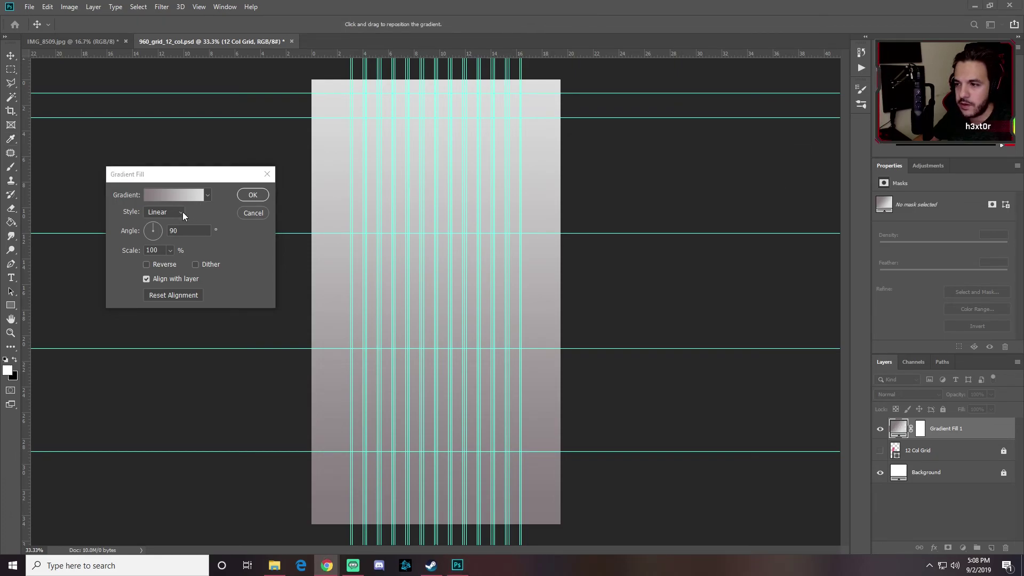
pyautogui.hotkey('alt', 'Tab')
pyautogui.click(179, 213)
pyautogui.click(164, 233)
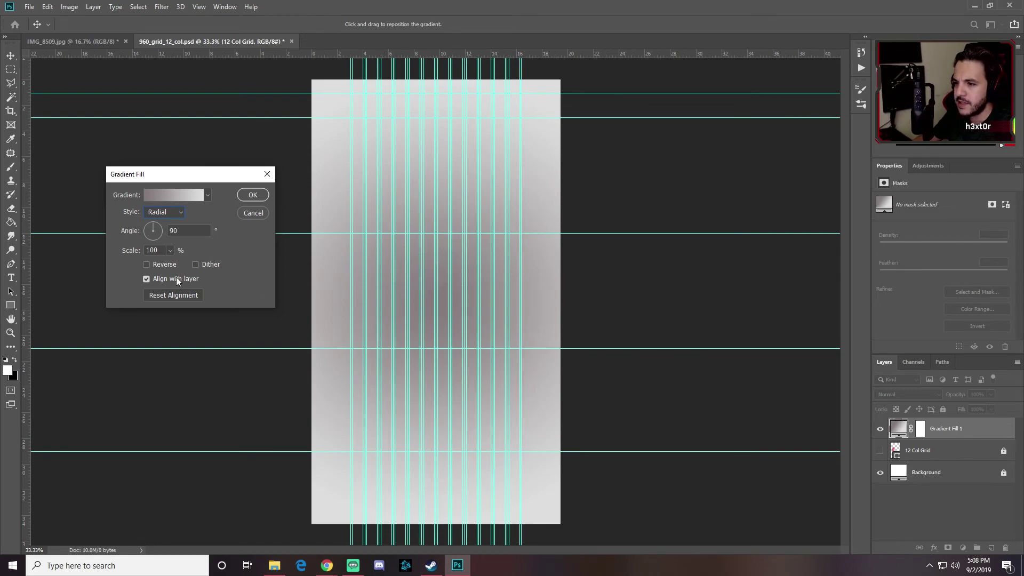
pyautogui.click(158, 265)
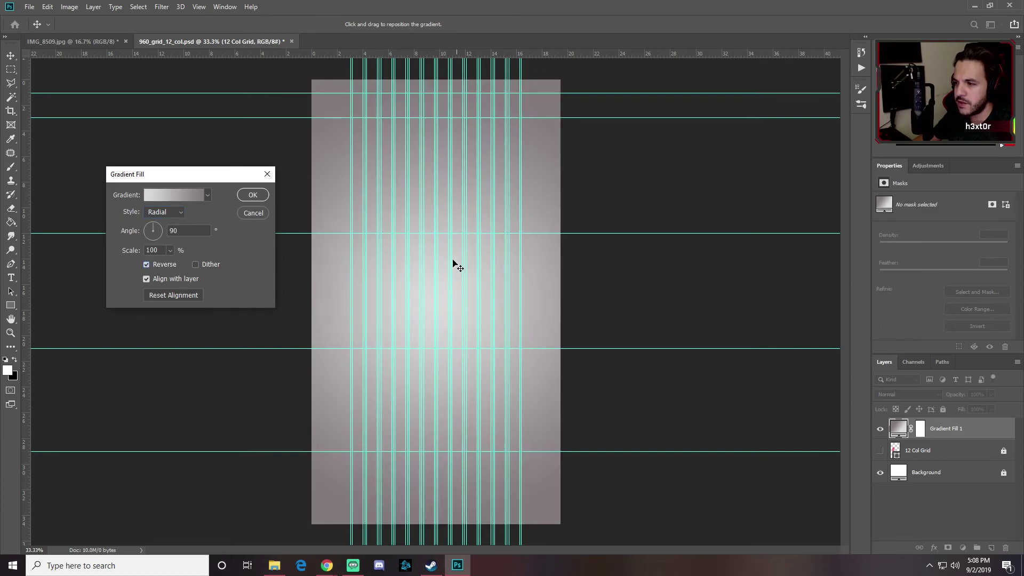
pyautogui.moveTo(407, 290); pyautogui.dragTo(413, 262)
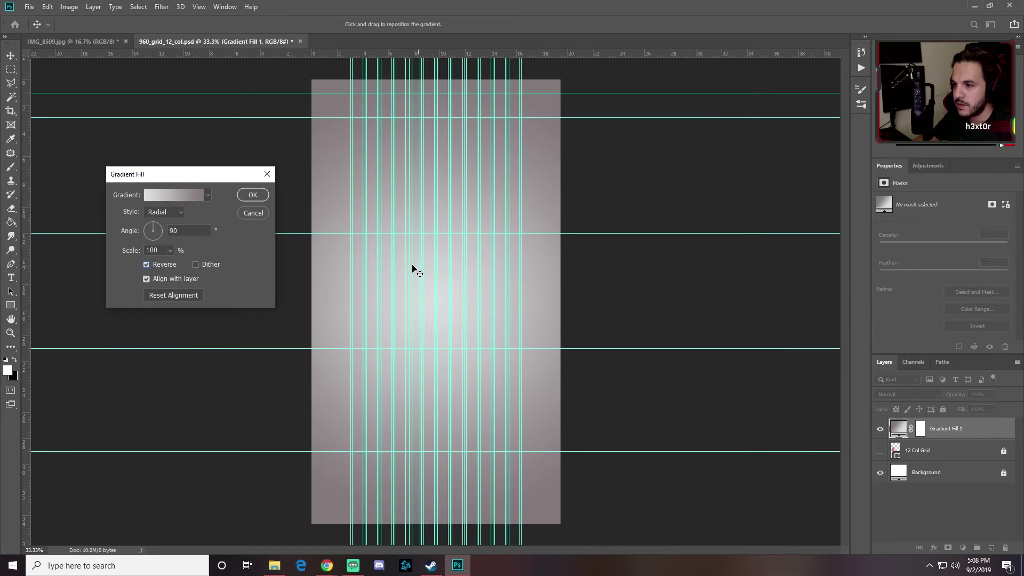
pyautogui.click(254, 213)
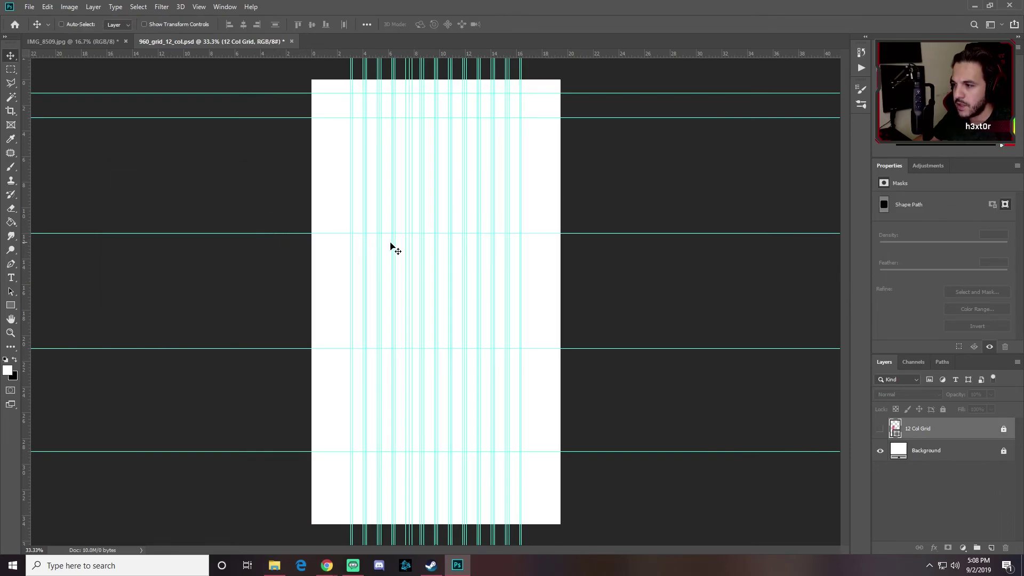
pyautogui.hotkey('ctrl', 'z')
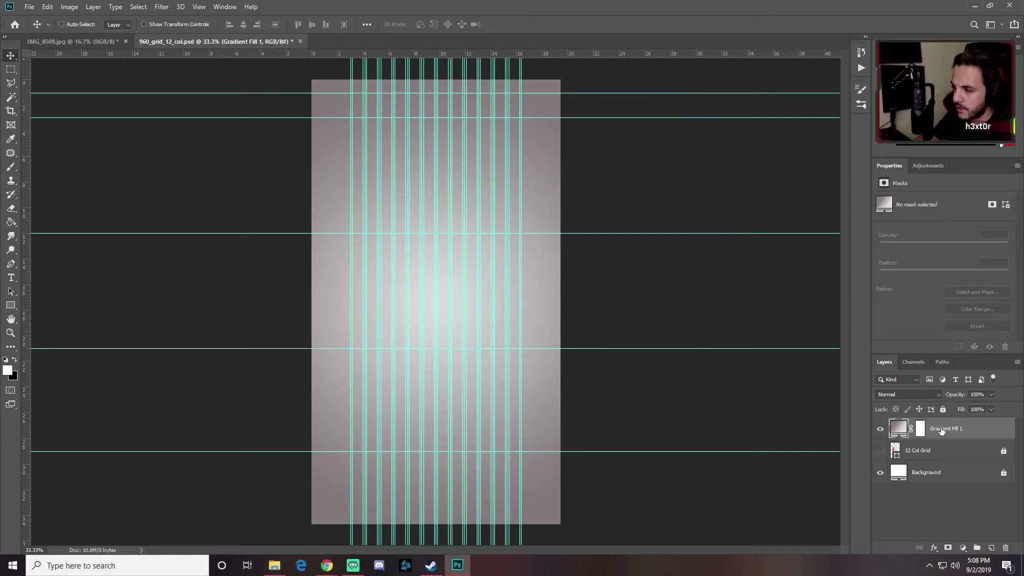
# Step: Reopen the Gradient Fill 1 layer's settings, lock the guides, and reposition the gradient's bright centre in the upper part of the page
pyautogui.doubleClick(901, 428)
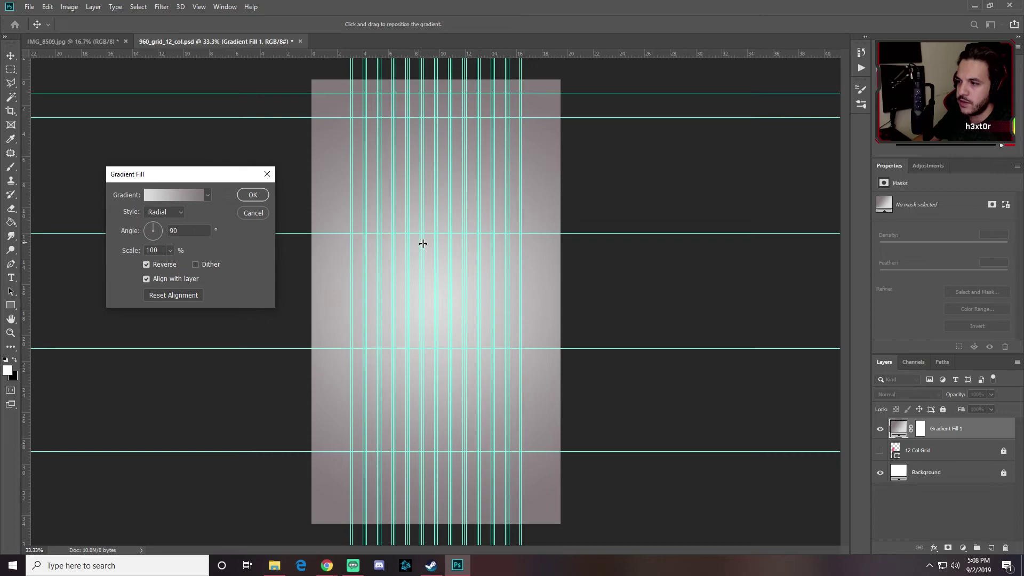
pyautogui.moveTo(430, 291); pyautogui.dragTo(434, 171)
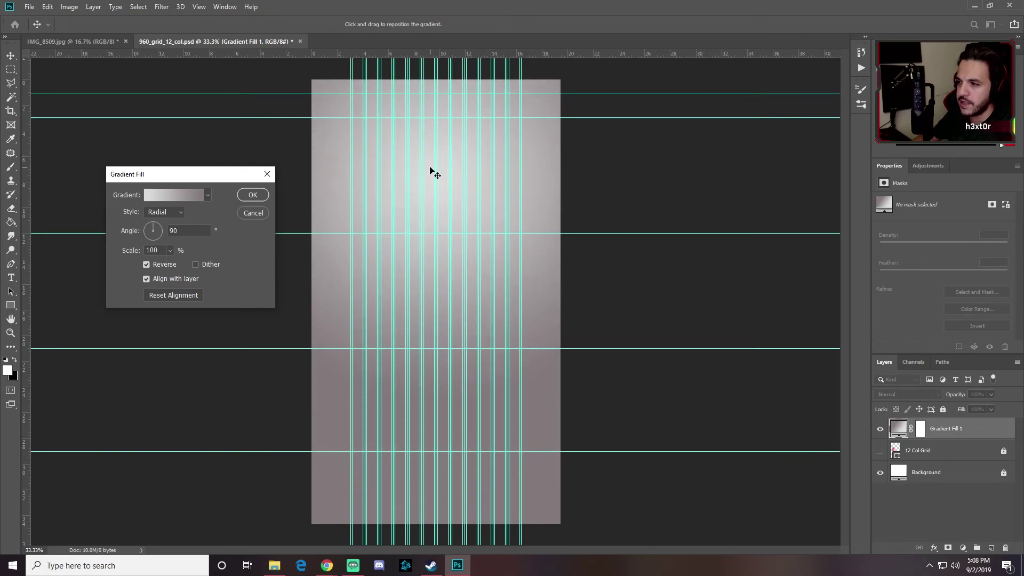
pyautogui.click(199, 7)
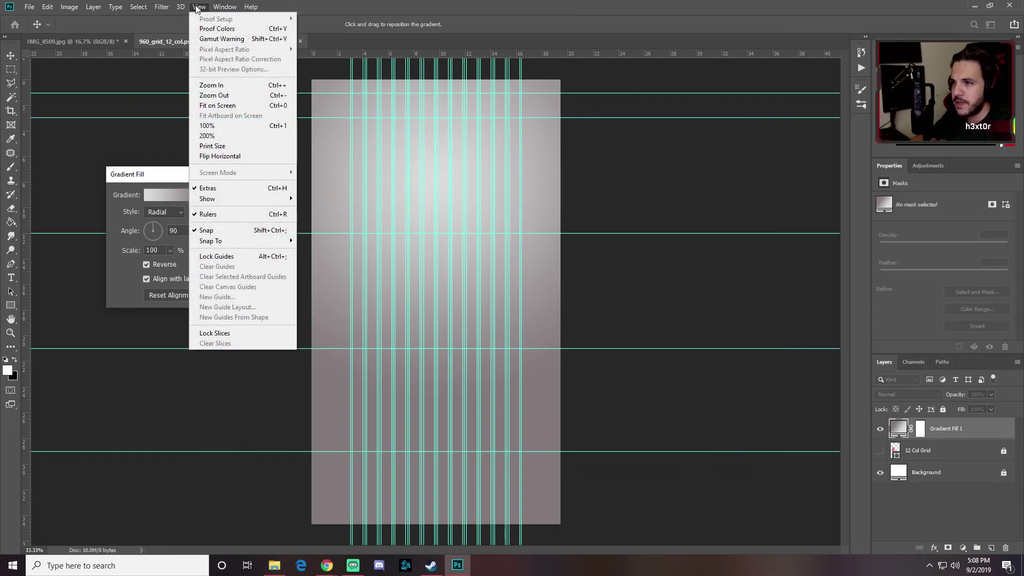
pyautogui.click(233, 258)
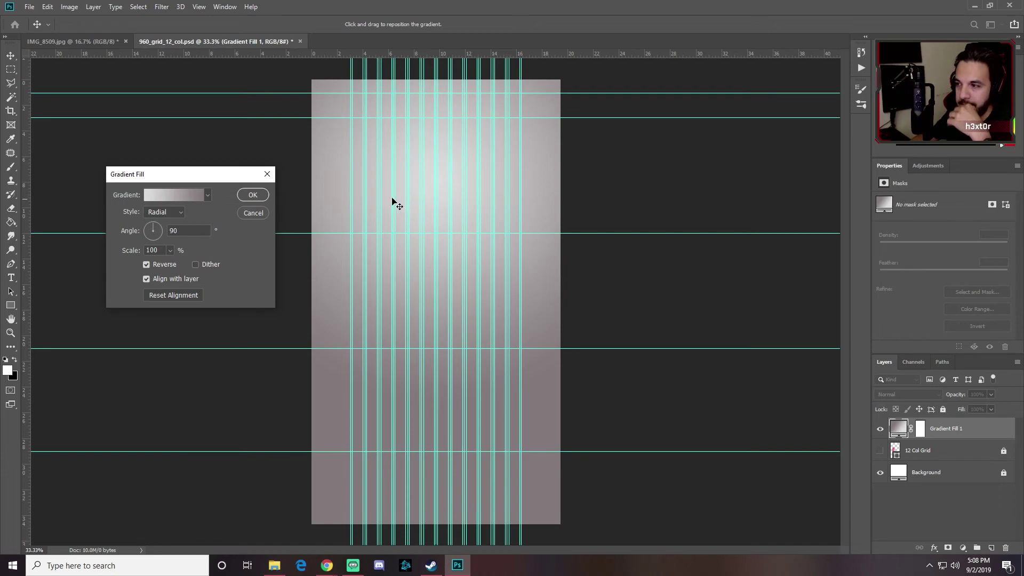
pyautogui.moveTo(430, 183)
pyautogui.mouseDown()
pyautogui.moveTo(431, 316)
pyautogui.moveTo(459, 293)
pyautogui.moveTo(434, 183)
pyautogui.moveTo(434, 244)
pyautogui.moveTo(434, 198)
pyautogui.mouseUp()
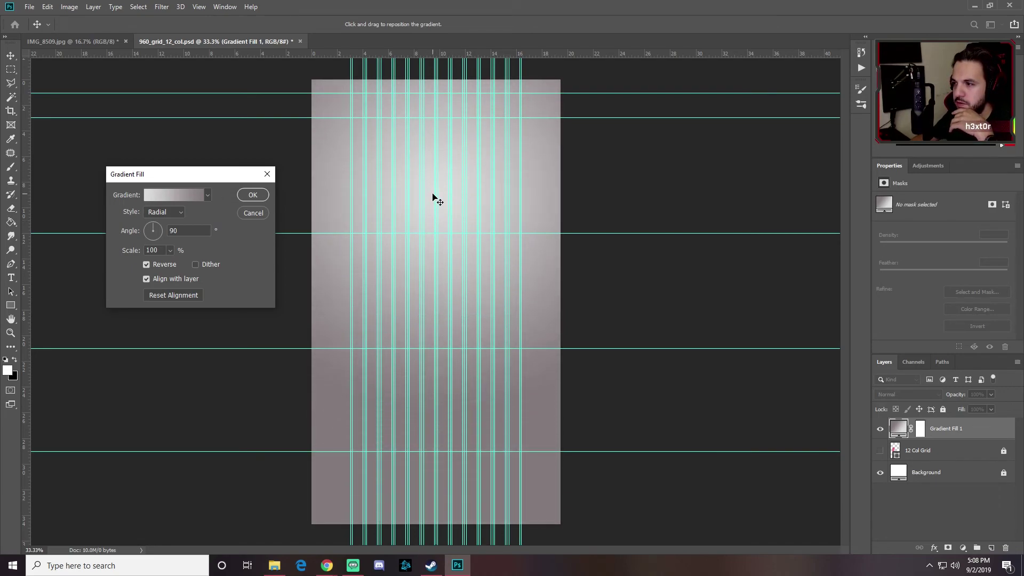
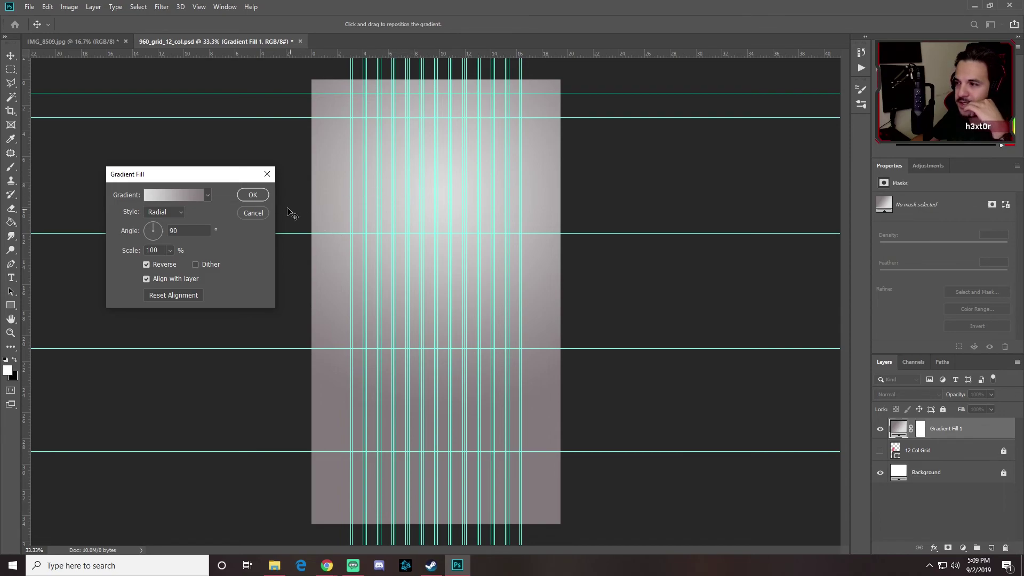
pyautogui.click(256, 196)
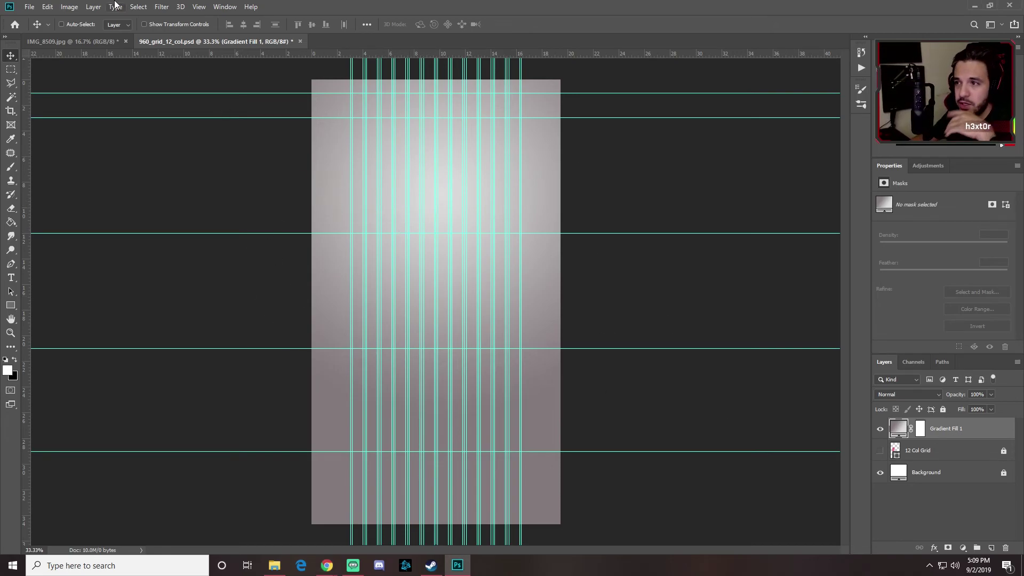
pyautogui.click(199, 7)
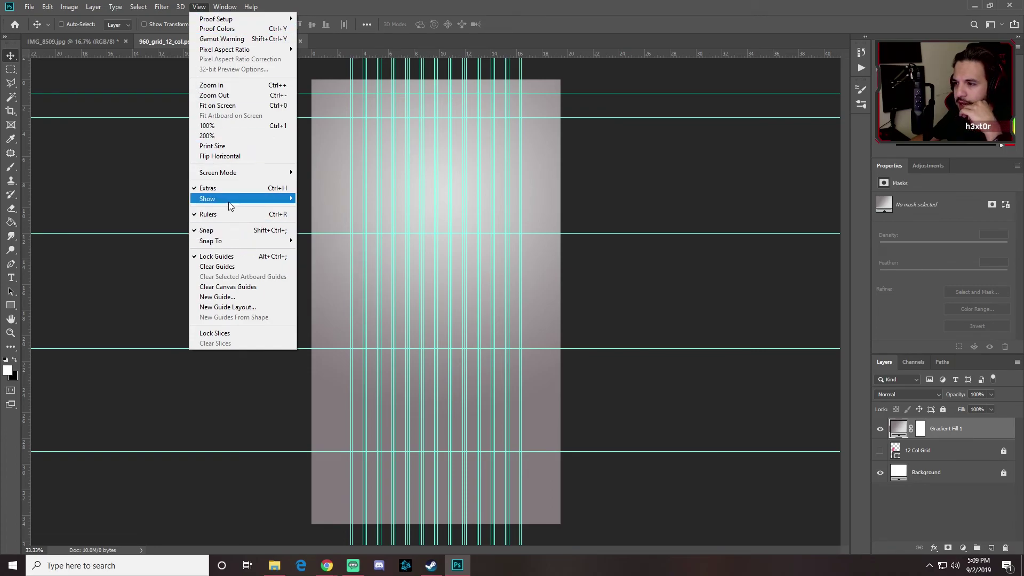
pyautogui.moveTo(229, 199)
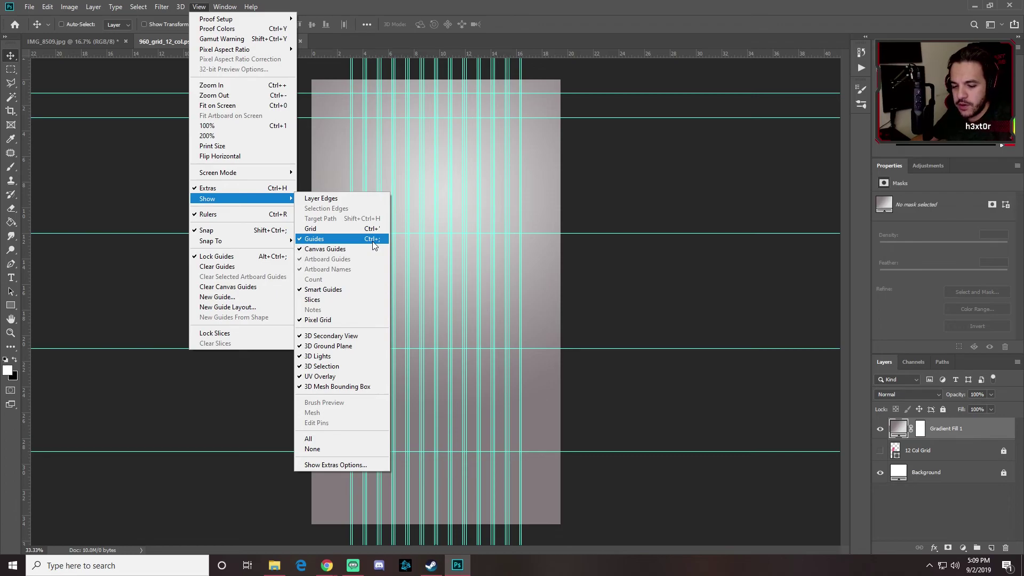
pyautogui.click(554, 4)
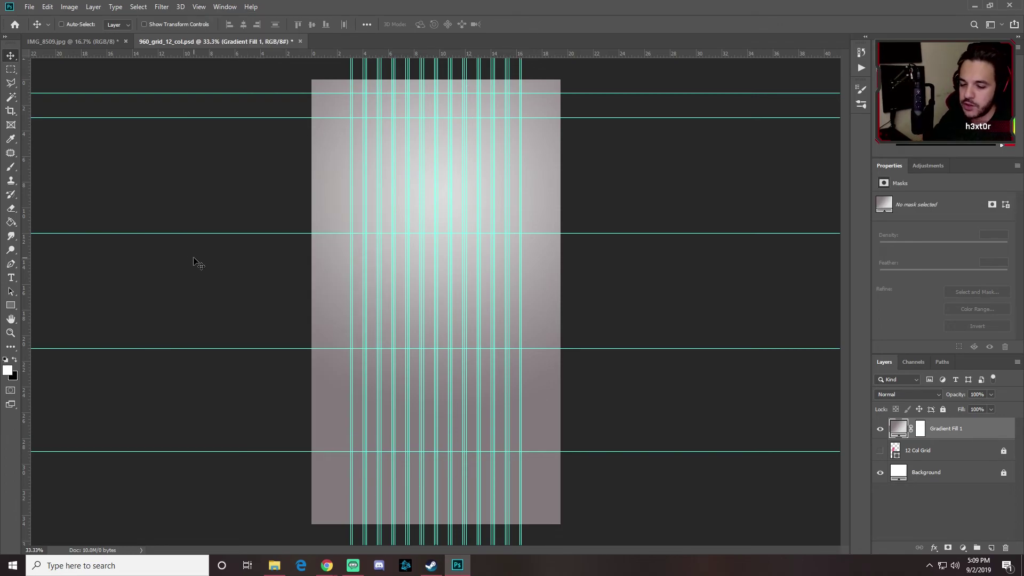
# Step: Hide and show the guides repeatedly to examine the gradient background with and without them
pyautogui.hotkey('ctrl', ';')
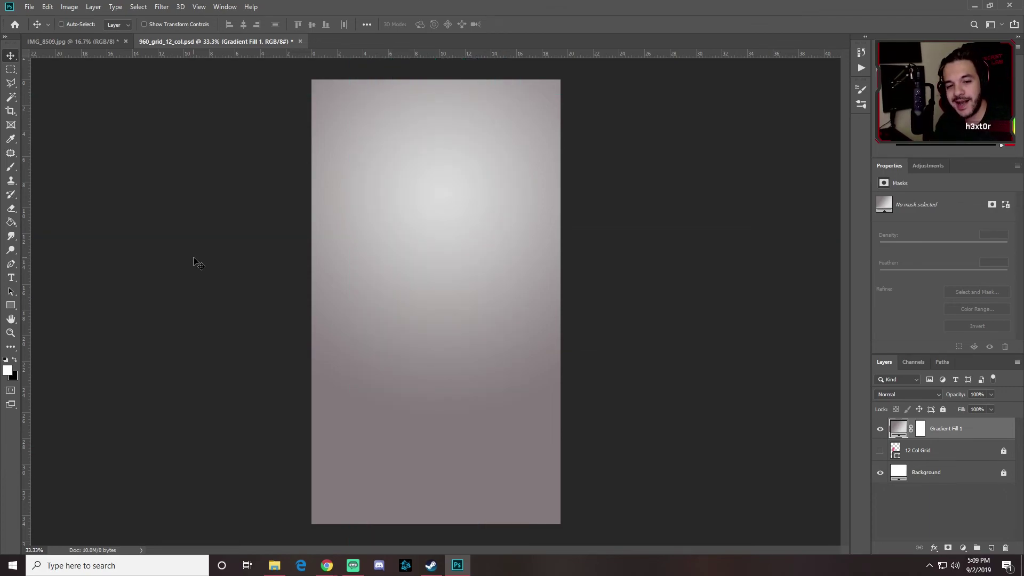
pyautogui.hotkey('ctrl', ';')
pyautogui.hotkey('ctrl', ';')
pyautogui.hotkey('ctrl', ';')
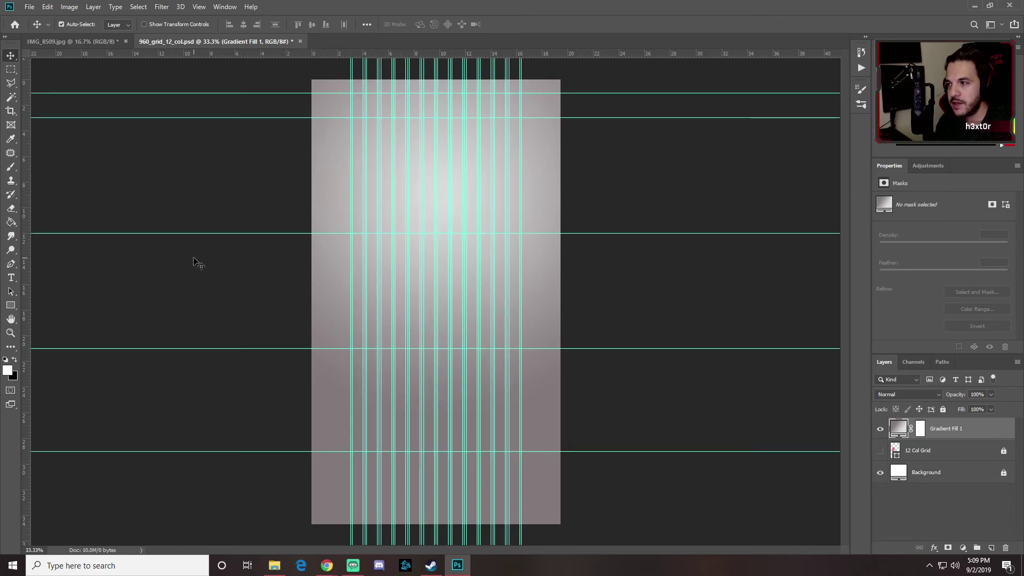
pyautogui.hotkey('ctrl', ';')
pyautogui.hotkey('ctrl', ';')
pyautogui.hotkey('ctrl', ';')
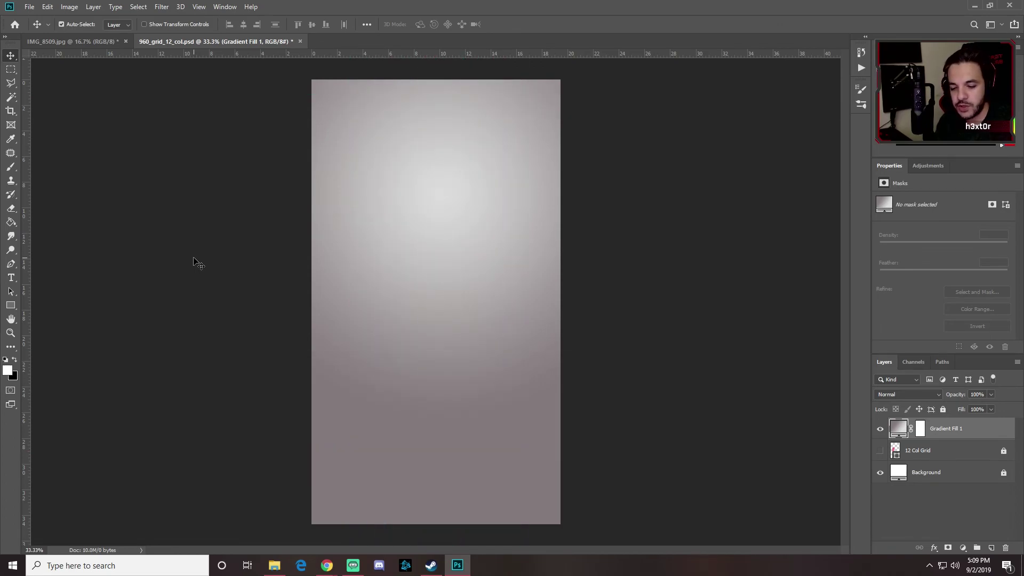
pyautogui.hotkey('ctrl', ';')
pyautogui.hotkey('ctrl', ';')
pyautogui.hotkey('ctrl', ';')
pyautogui.hotkey('ctrl', ';')
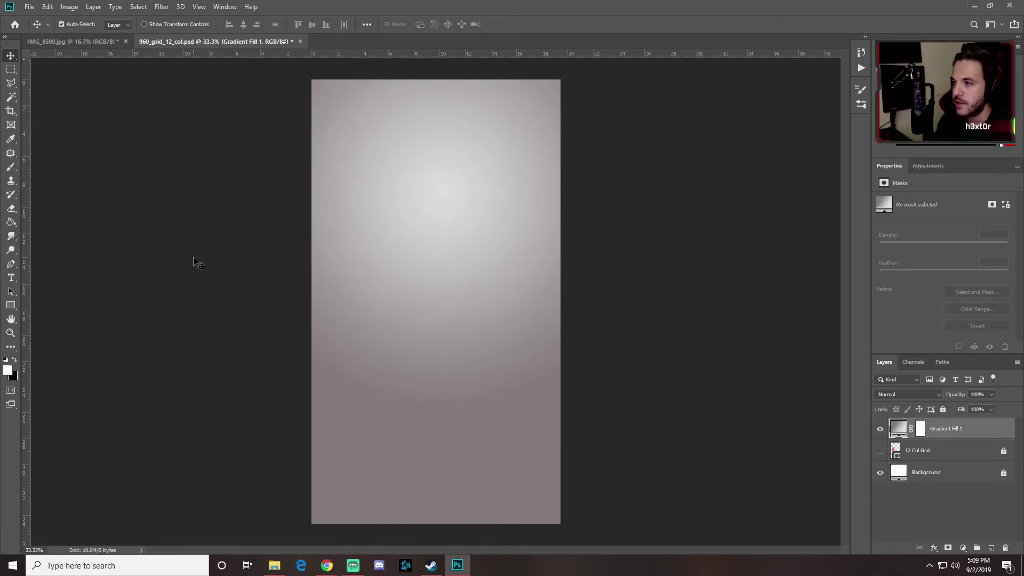
pyautogui.hotkey('ctrl', ';')
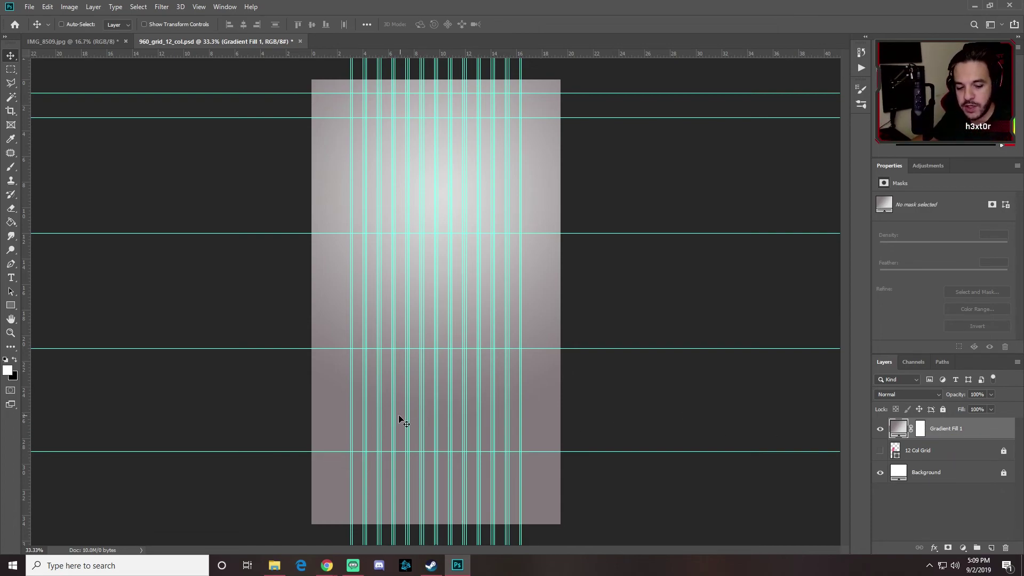
# Step: Stamp the visible artwork into a new pixel layer above Gradient Fill 1, hide Gradient Fill 1, and keep the stamped layer visible
pyautogui.press('ctrl')
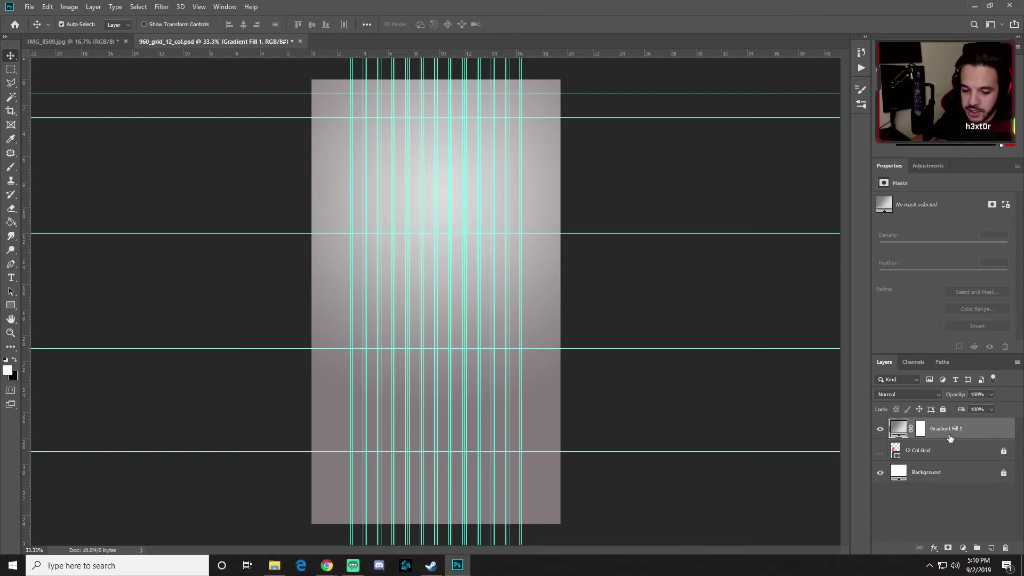
pyautogui.hotkey('ctrl', 'shift', 'alt', 'e')
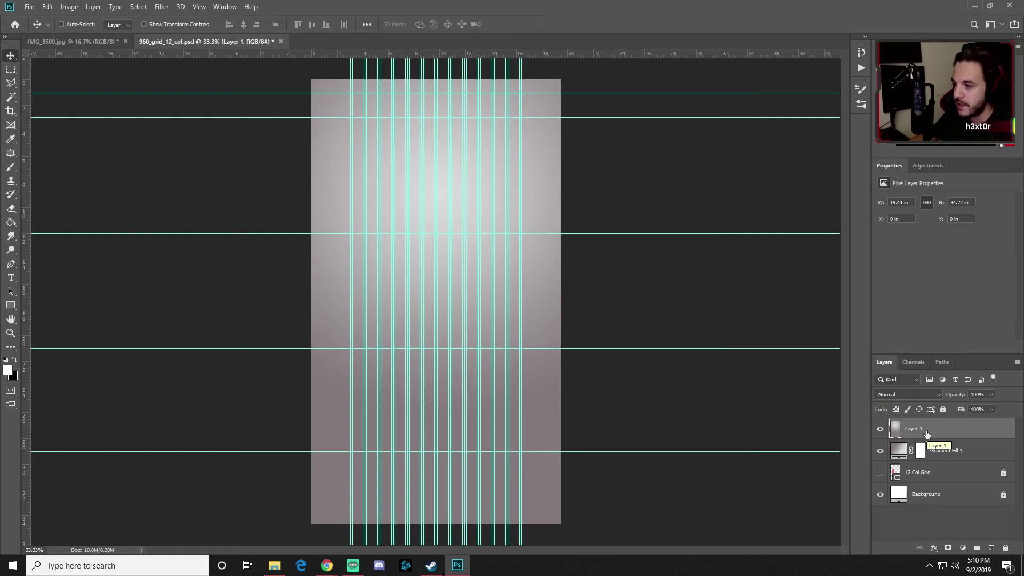
pyautogui.click(881, 453)
pyautogui.click(881, 429)
pyautogui.click(881, 429)
pyautogui.click(881, 428)
pyautogui.click(882, 429)
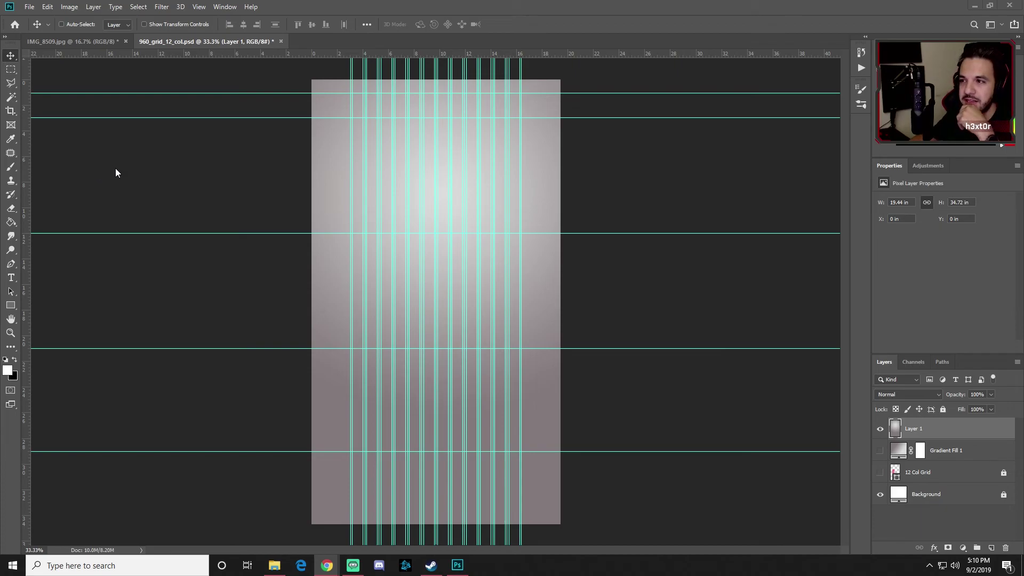
# Step: Apply the artistic Film Grain filter from the Filter Gallery to the stamped gradient layer, using subtle grain that preserves the grey tones
pyautogui.click(163, 7)
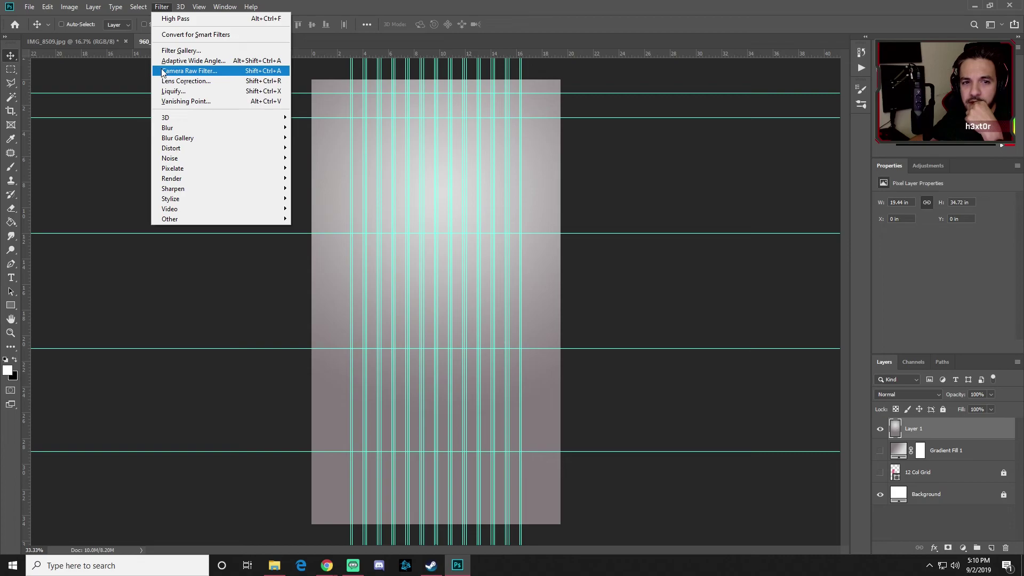
pyautogui.click(177, 50)
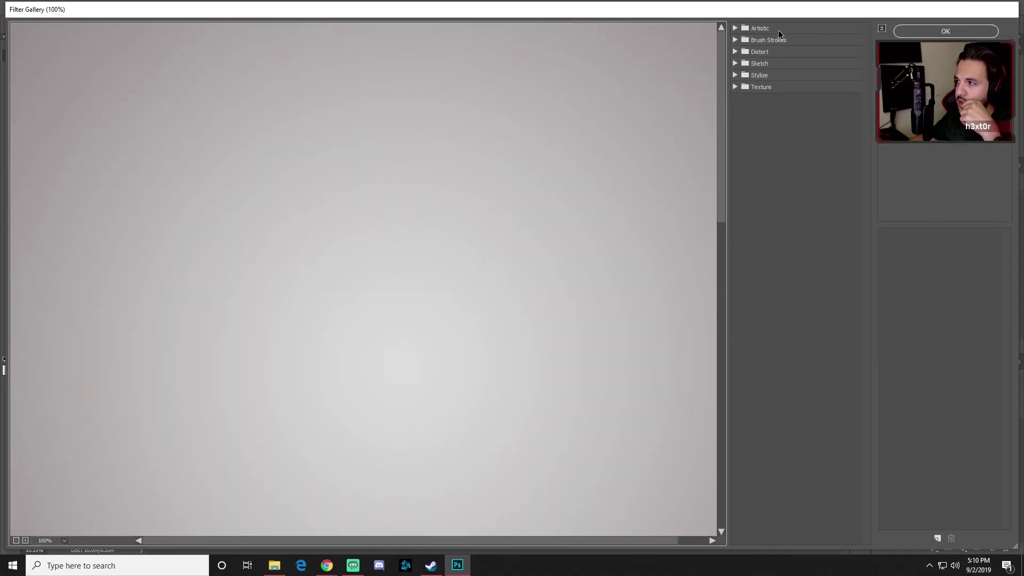
pyautogui.click(761, 28)
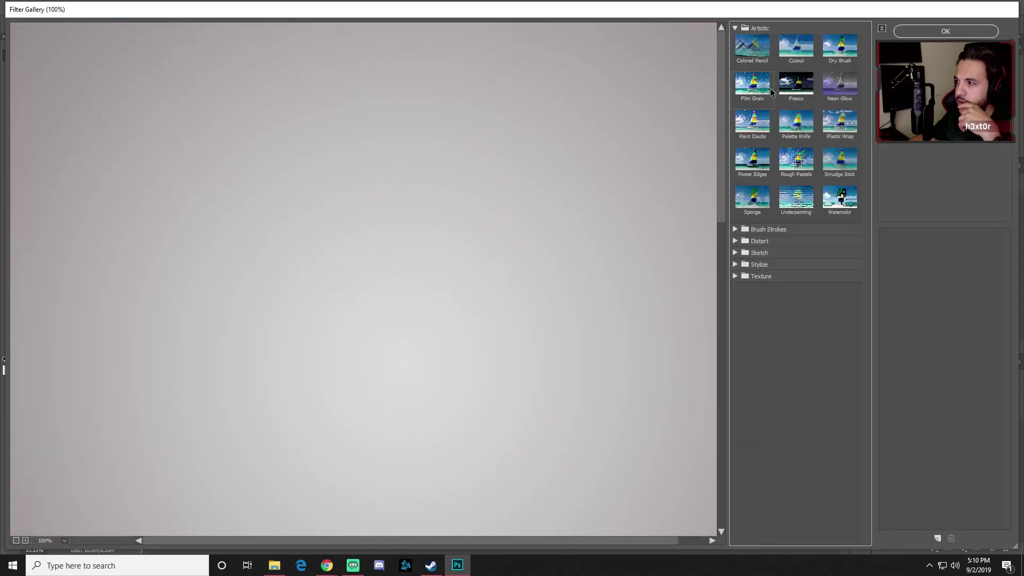
pyautogui.click(760, 97)
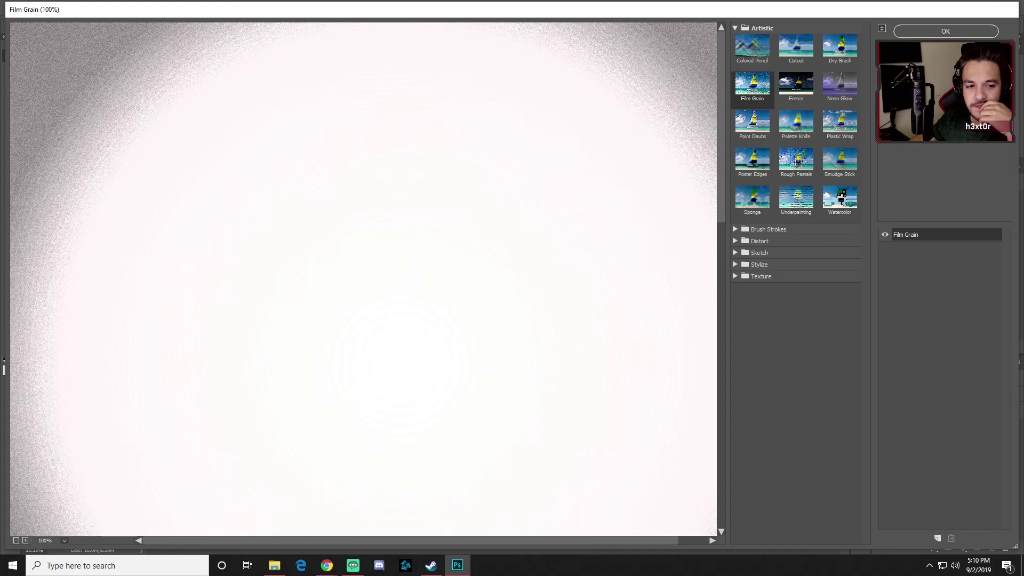
pyautogui.hotkey('alt', 'Tab')
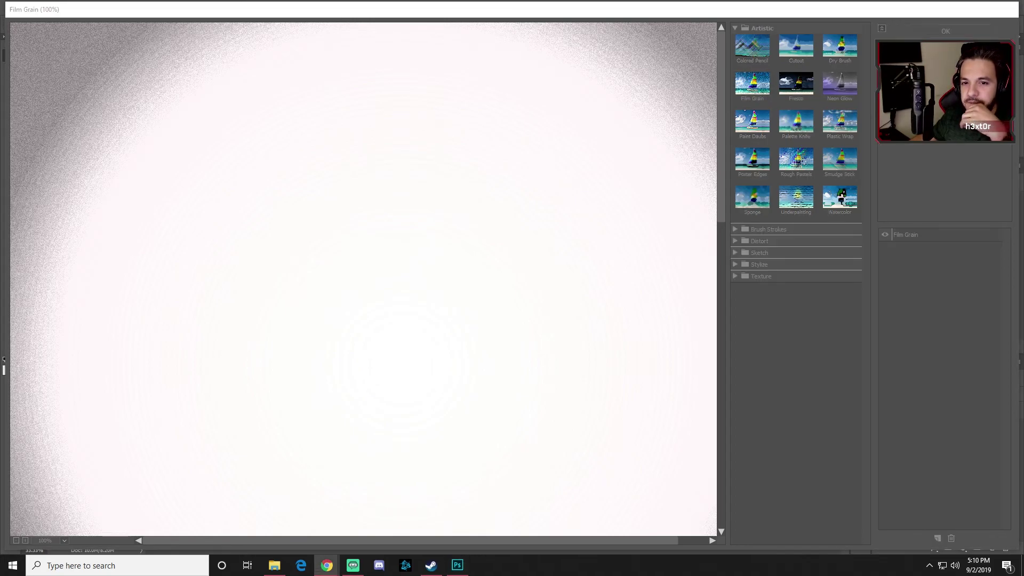
pyautogui.hotkey('alt', 'Tab')
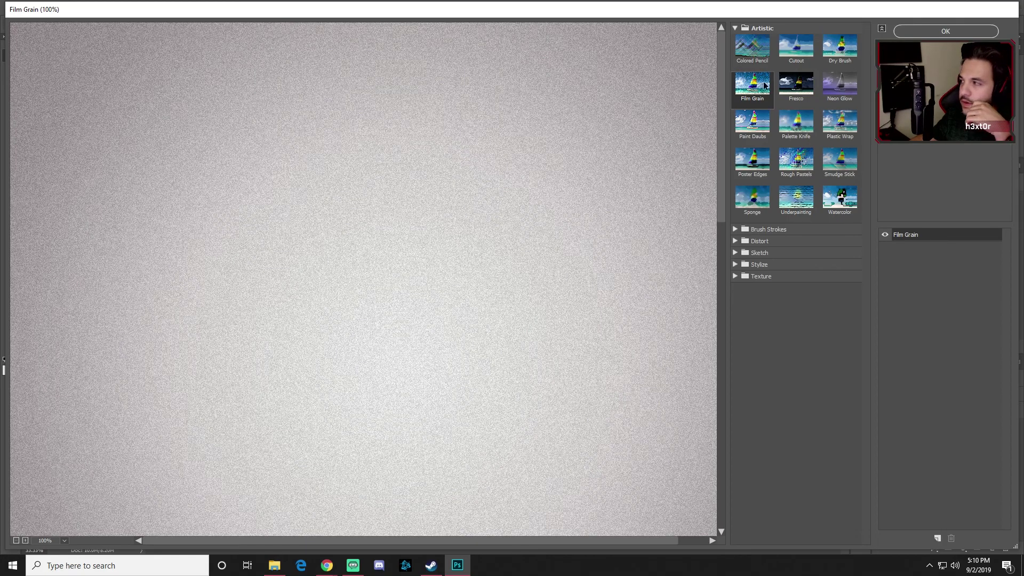
pyautogui.click(945, 31)
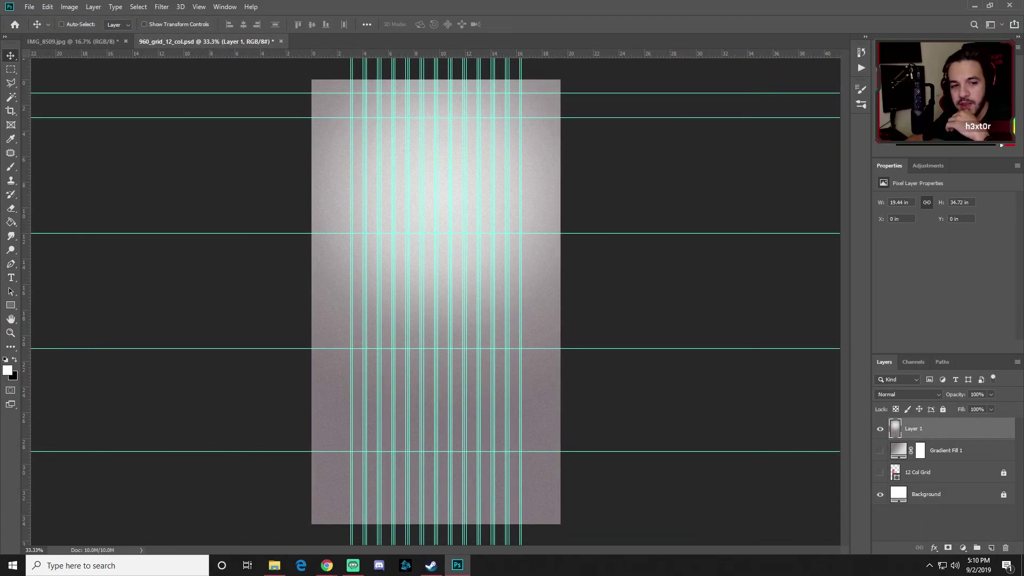
# Step: Prepare the Rectangle tool in Shape mode with a solid dark grey fill
pyautogui.hotkey('alt', 'Tab')
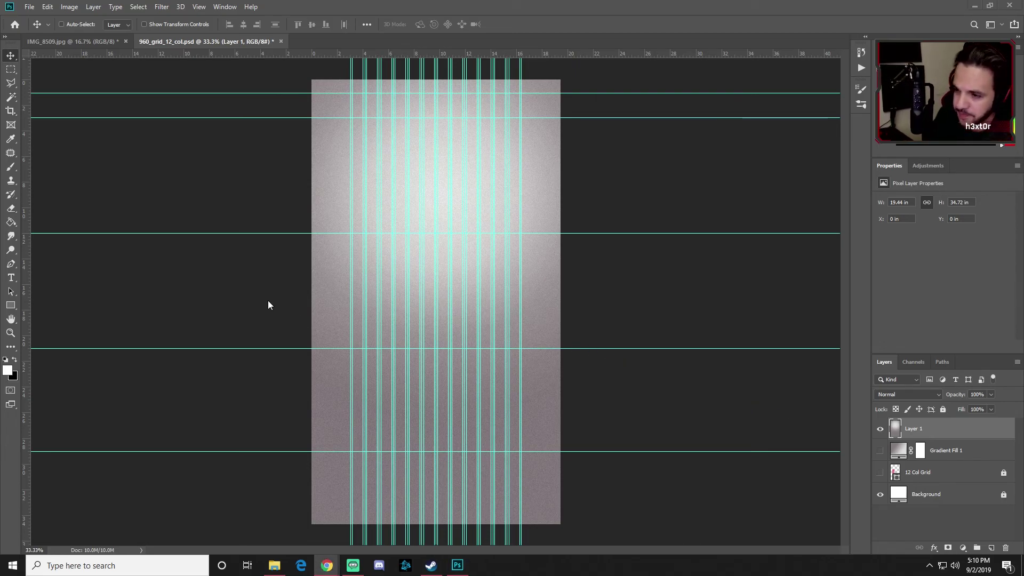
pyautogui.hotkey('alt', 'Tab')
pyautogui.click(11, 305)
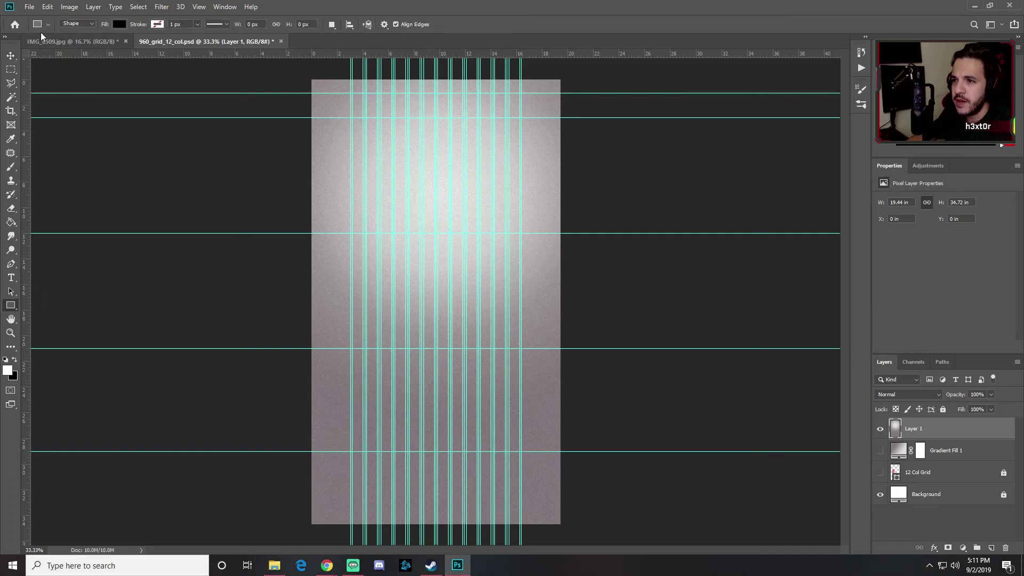
pyautogui.click(85, 24)
pyautogui.click(94, 25)
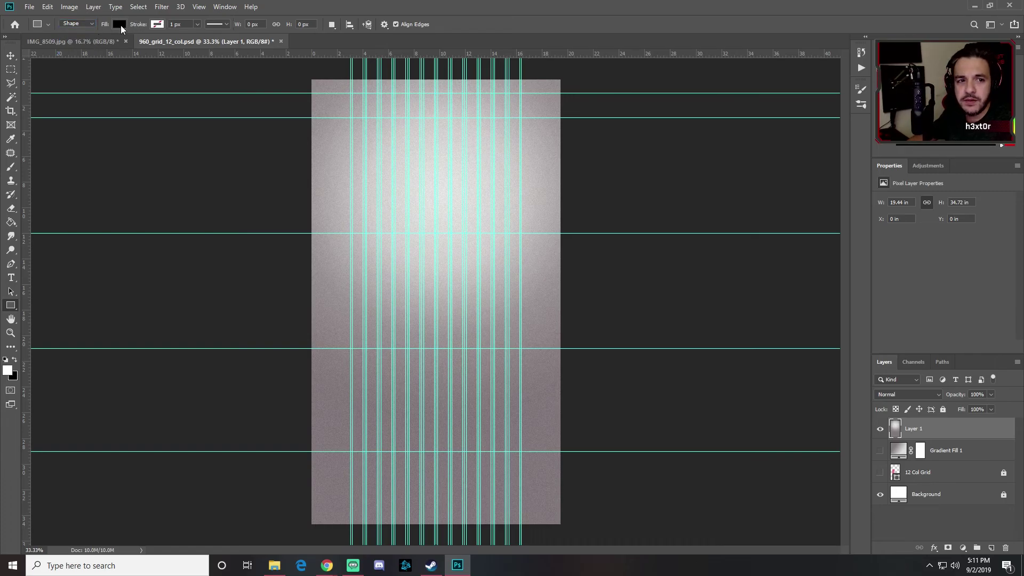
pyautogui.click(120, 24)
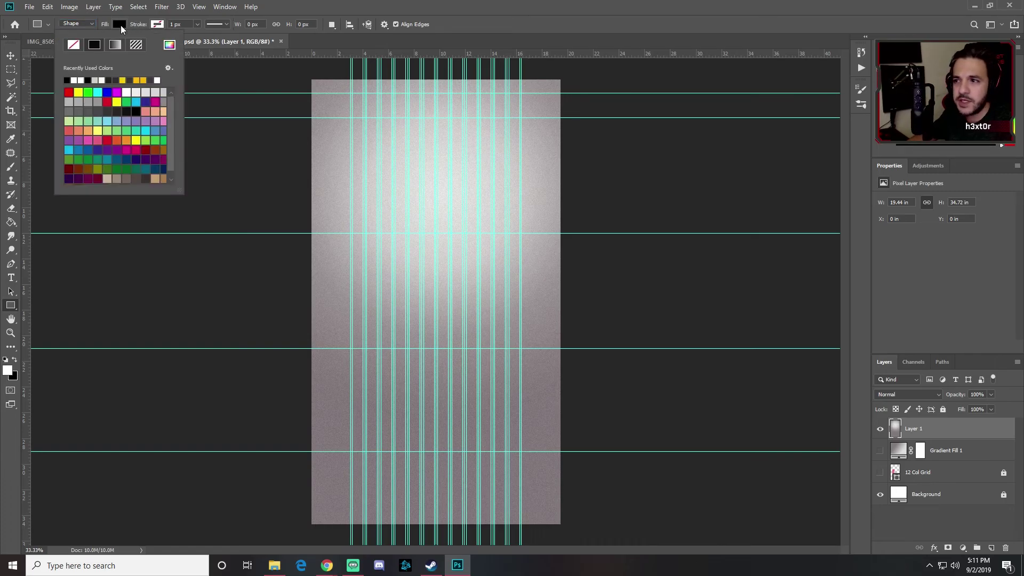
pyautogui.click(100, 112)
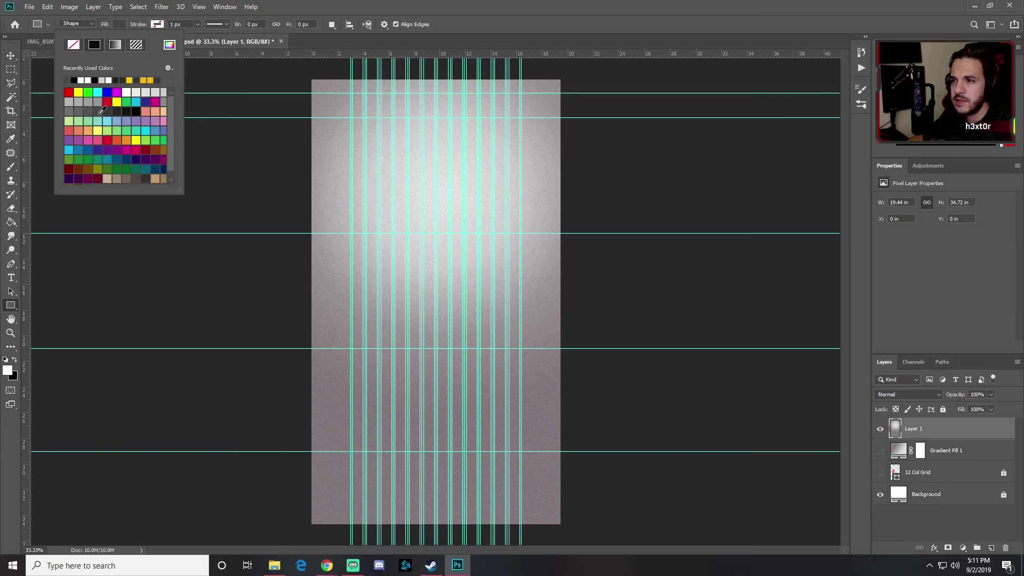
pyautogui.click(191, 15)
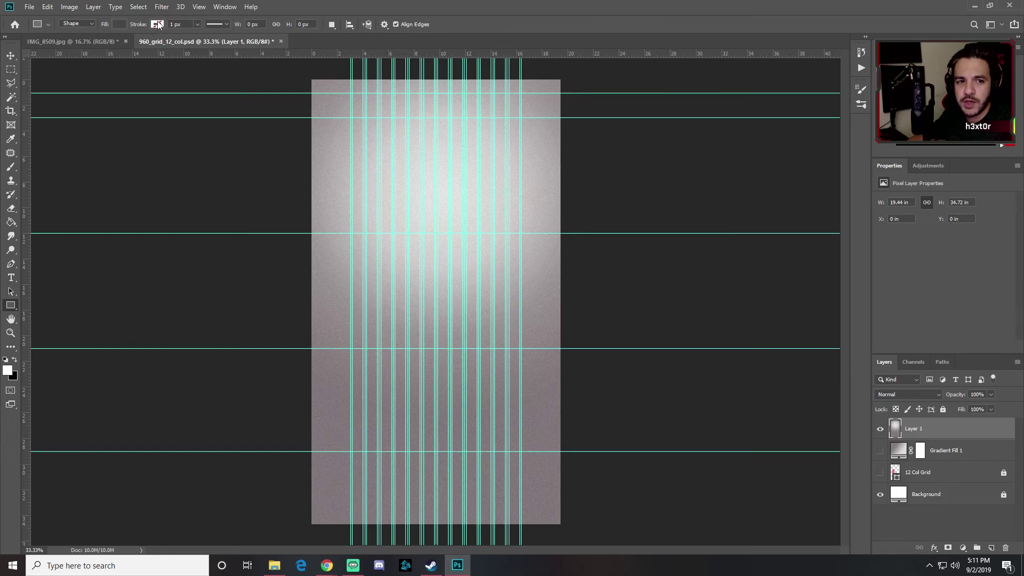
# Step: Set the shape's stroke width to 1.87 px and its stroke colour to none
pyautogui.click(197, 25)
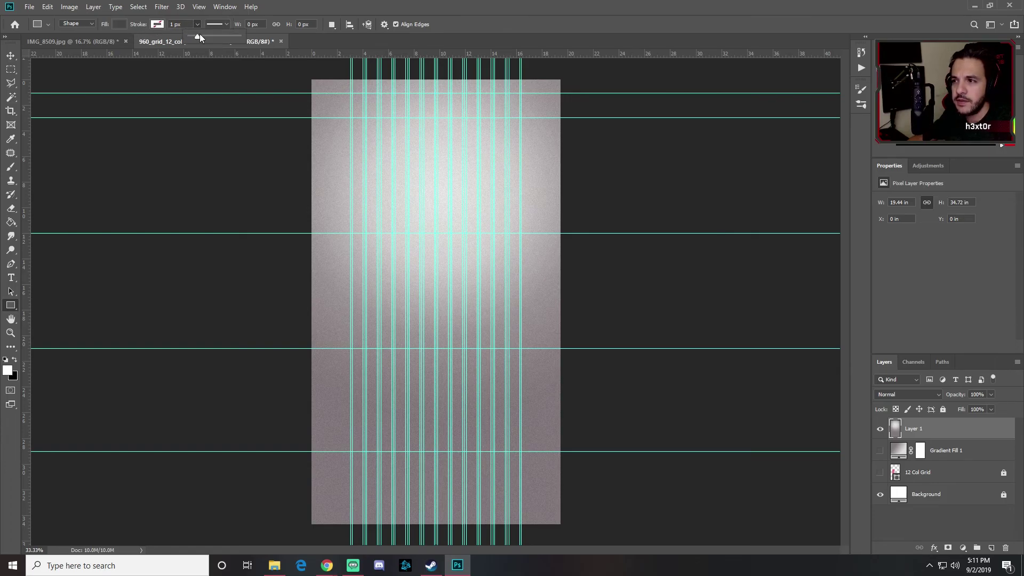
pyautogui.moveTo(197, 37); pyautogui.dragTo(198, 36)
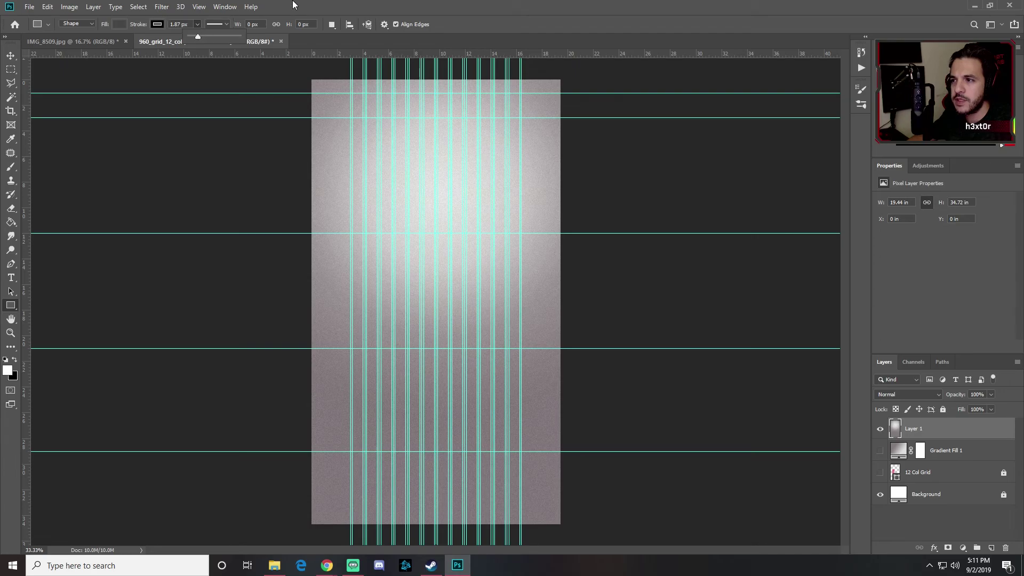
pyautogui.click(157, 24)
pyautogui.click(112, 47)
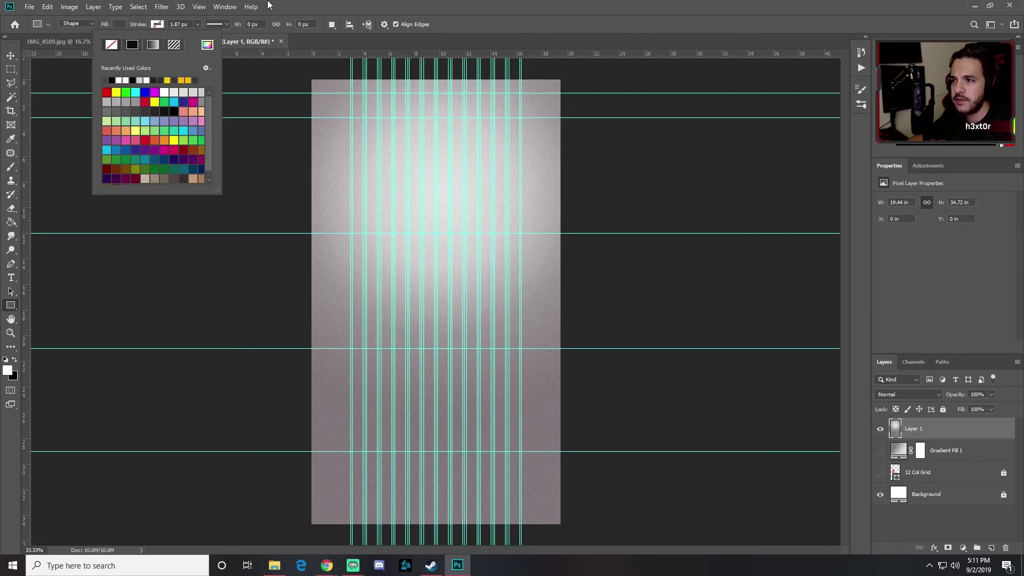
pyautogui.click(184, 24)
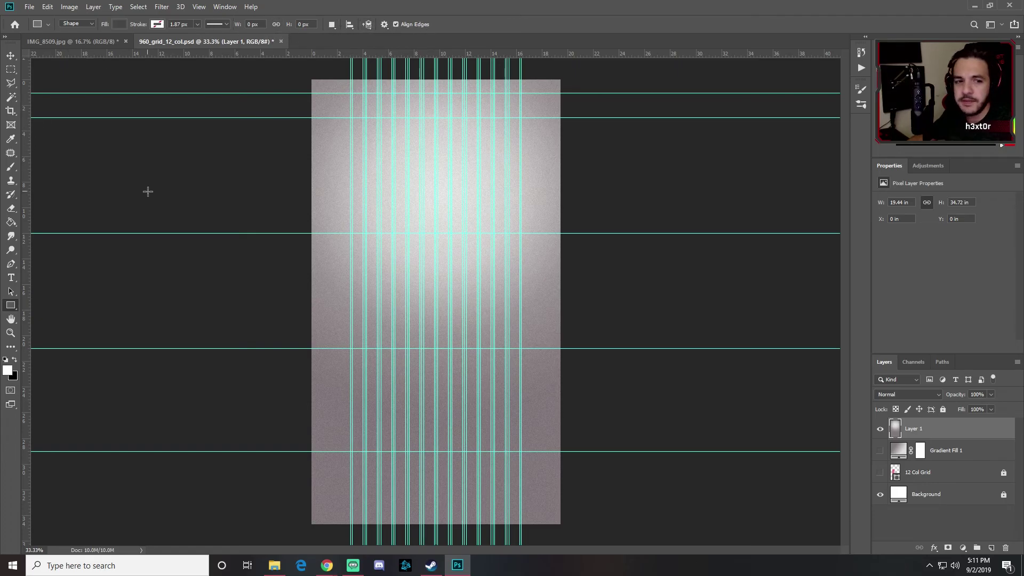
# Step: Draw a 960 × 1878 px rectangle across all twelve columns, from the second horizontal guide down to the lowest one
pyautogui.click(327, 565)
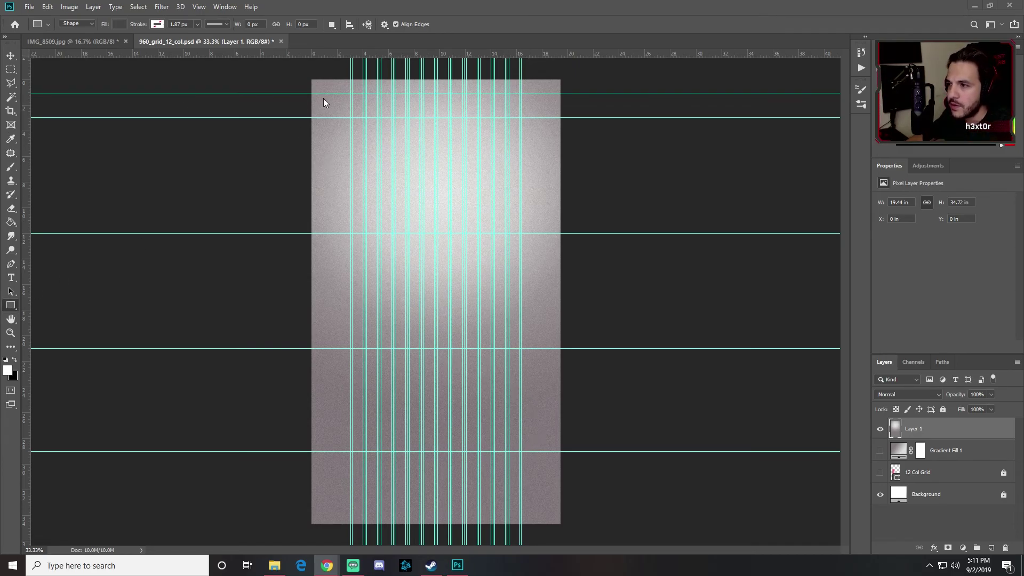
pyautogui.click(350, 117)
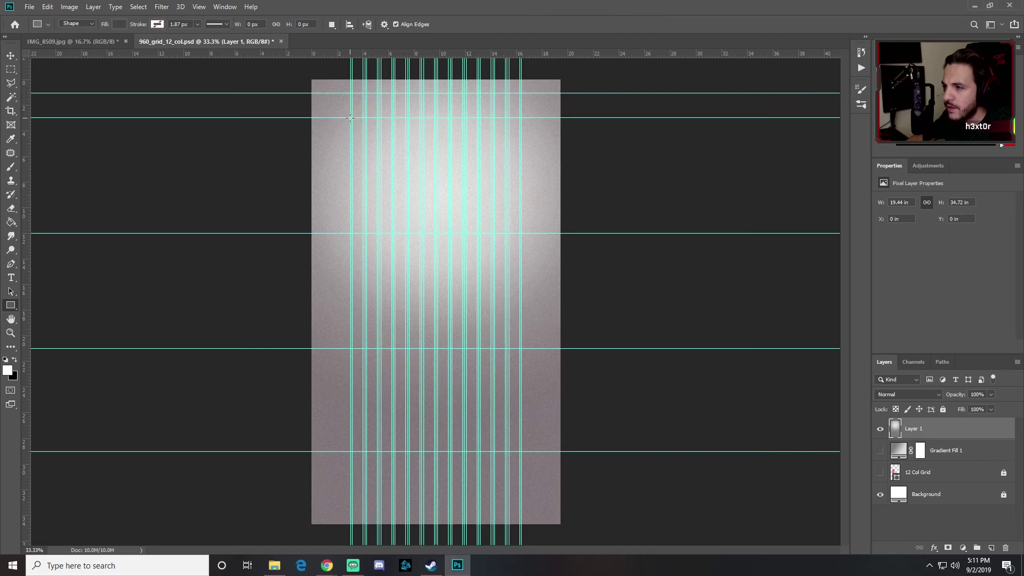
pyautogui.moveTo(350, 117); pyautogui.dragTo(522, 452)
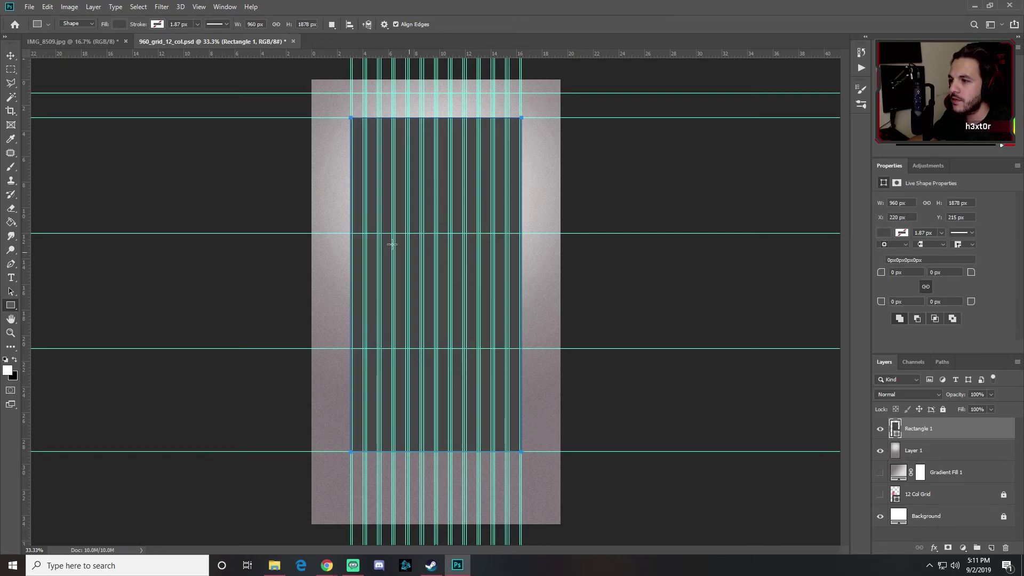
pyautogui.click(10, 56)
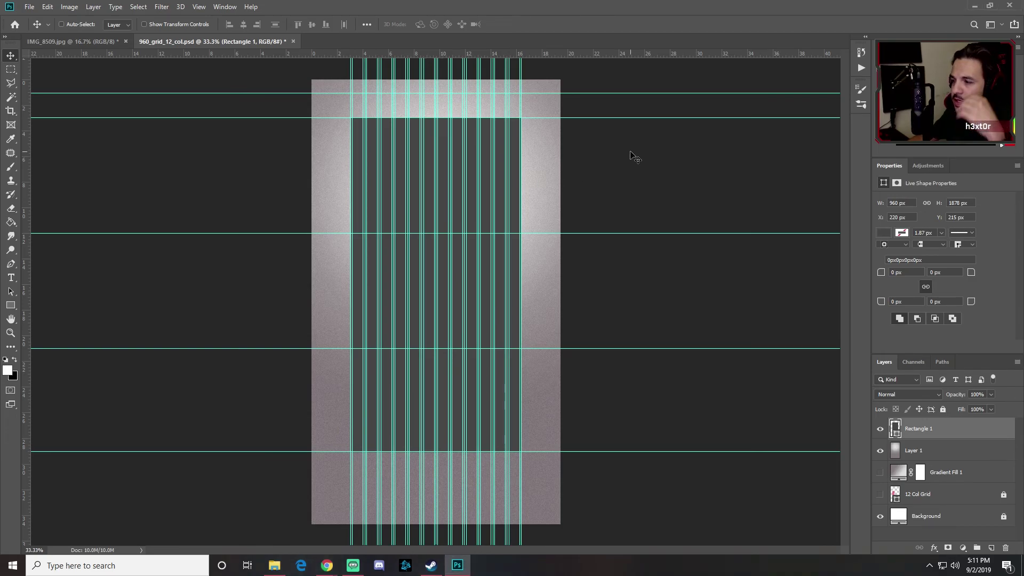
# Step: Examine the dark rectangle's edges and corners up close to check their alignment with the column and section guides
pyautogui.hotkey('ctrl', '+')
pyautogui.hotkey('ctrl', '+')
pyautogui.hotkey('ctrl', '+')
pyautogui.hotkey('ctrl', '+')
pyautogui.moveTo(318, 188); pyautogui.dragTo(555, 274)
pyautogui.hotkey('ctrl', '+')
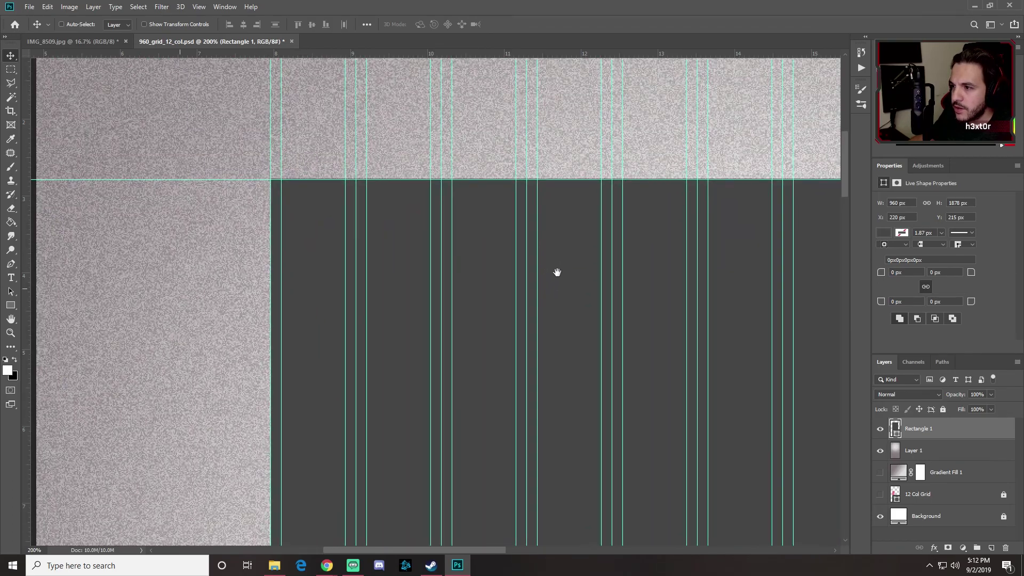
pyautogui.moveTo(402, 417); pyautogui.dragTo(330, 249)
pyautogui.moveTo(514, 206); pyautogui.dragTo(103, 373)
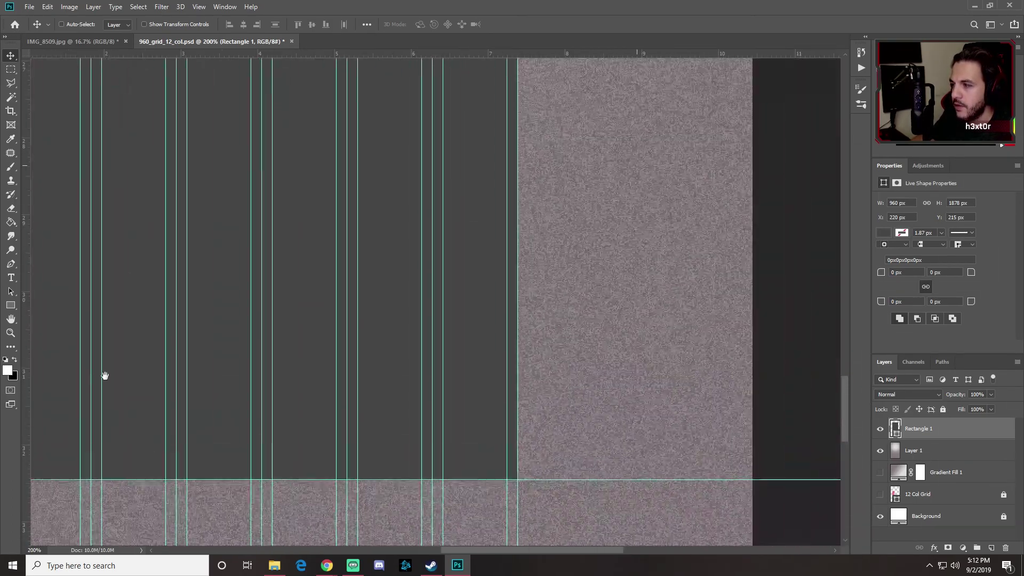
pyautogui.hscroll(-6, 335, 513)
pyautogui.scroll(3, 377, 450)
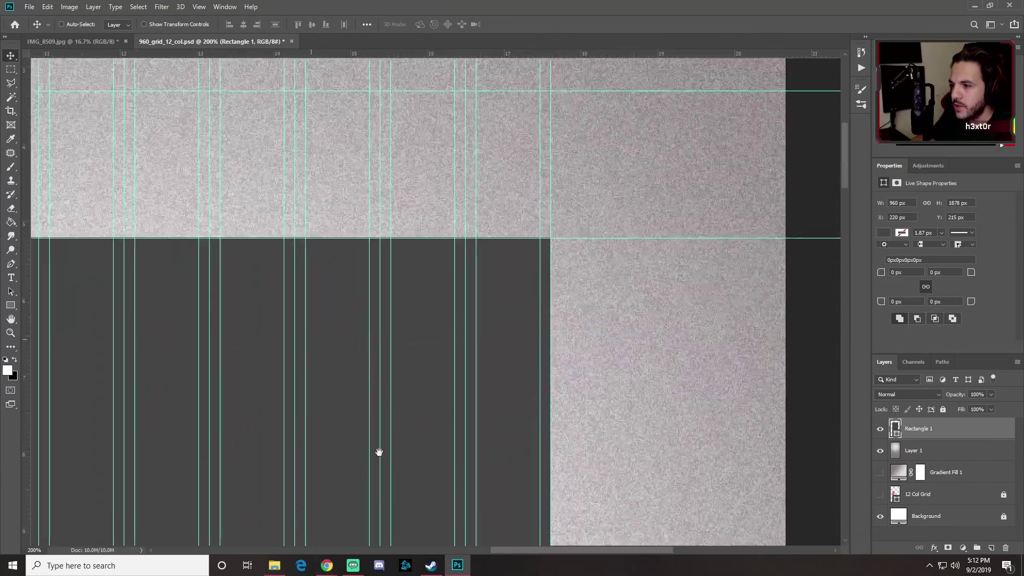
pyautogui.hotkey('ctrl', '-')
pyautogui.hotkey('ctrl', '-')
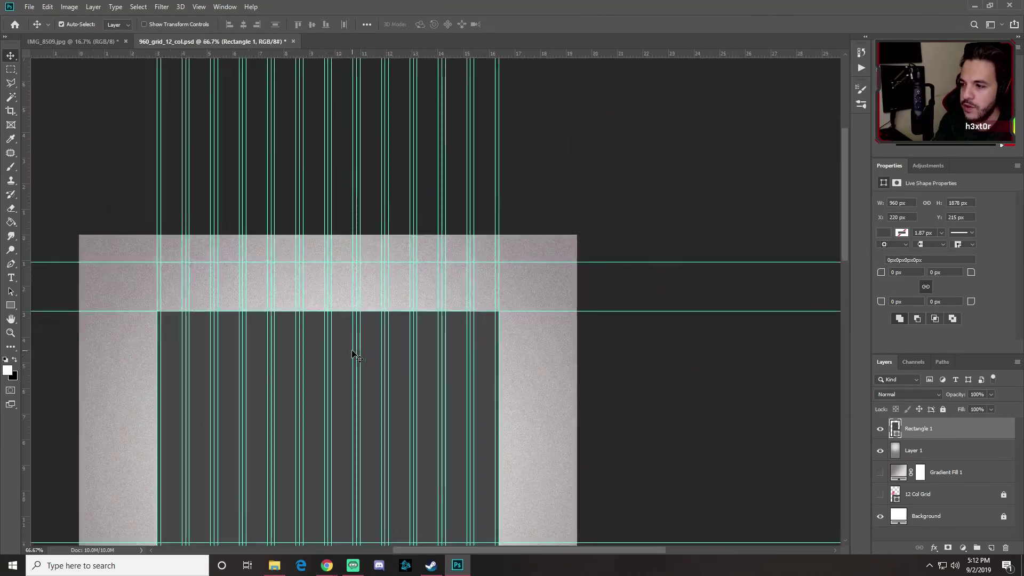
pyautogui.scroll(2, 352, 354)
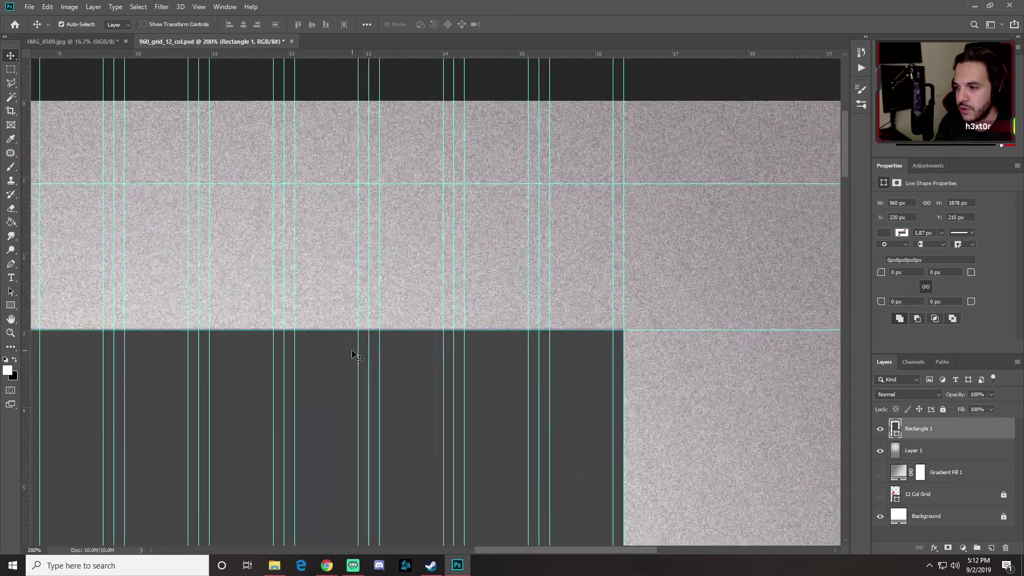
pyautogui.scroll(-2, 352, 354)
pyautogui.scroll(2, 352, 355)
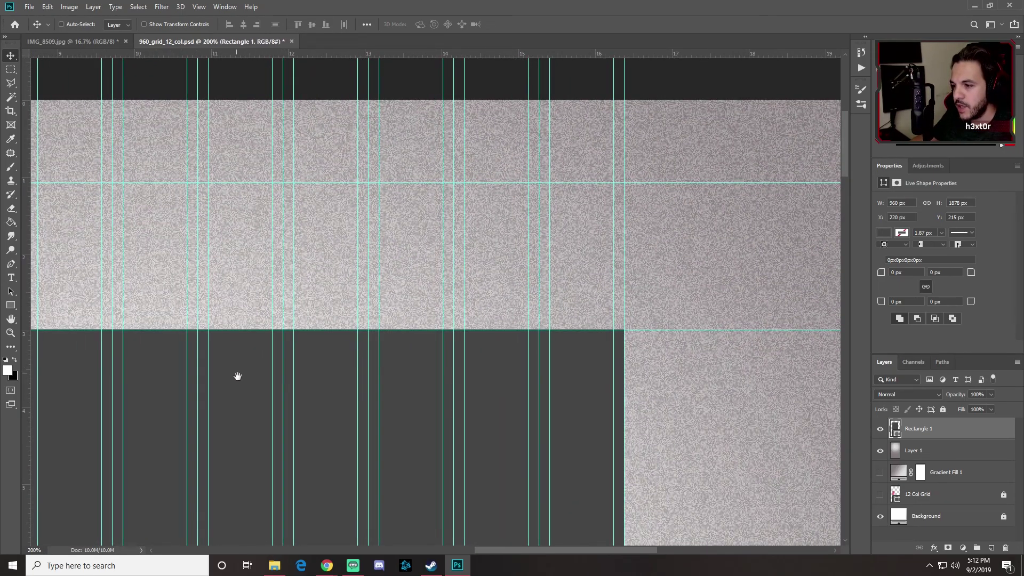
# Step: Change the content rectangle's fill colour to c1c1c1
pyautogui.moveTo(224, 448); pyautogui.dragTo(408, 116)
pyautogui.moveTo(224, 517); pyautogui.dragTo(522, 366)
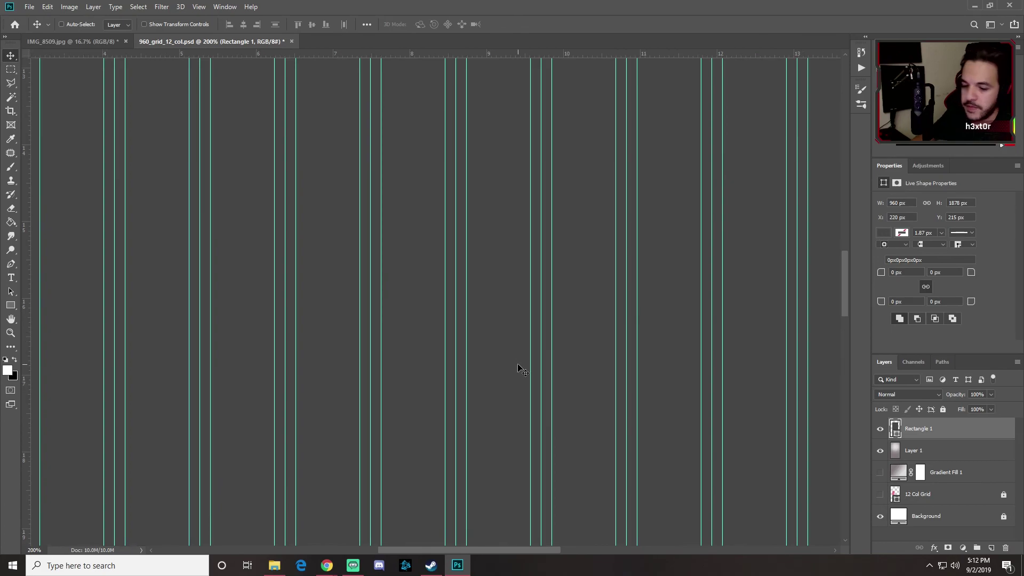
pyautogui.hotkey('ctrl', '-')
pyautogui.hotkey('ctrl', '-')
pyautogui.hotkey('ctrl', '-')
pyautogui.hotkey('ctrl', '-')
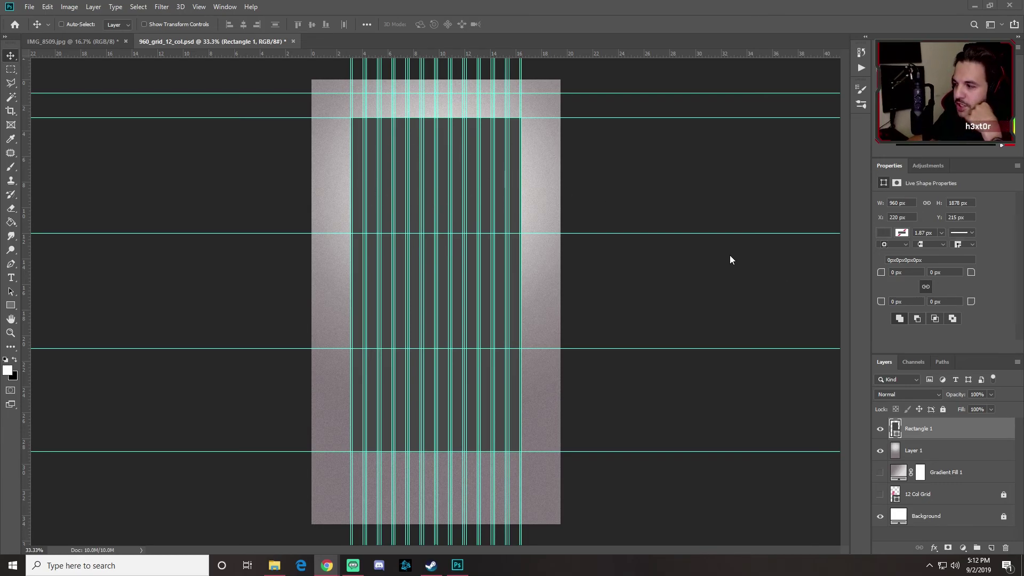
pyautogui.doubleClick(895, 428)
pyautogui.moveTo(355, 277); pyautogui.dragTo(617, 155)
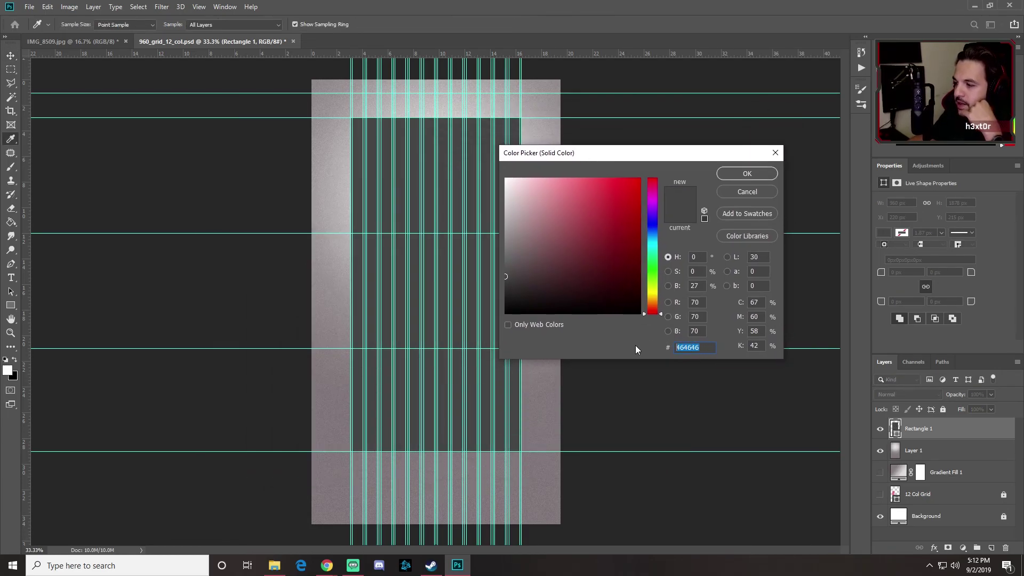
pyautogui.write('c1c')
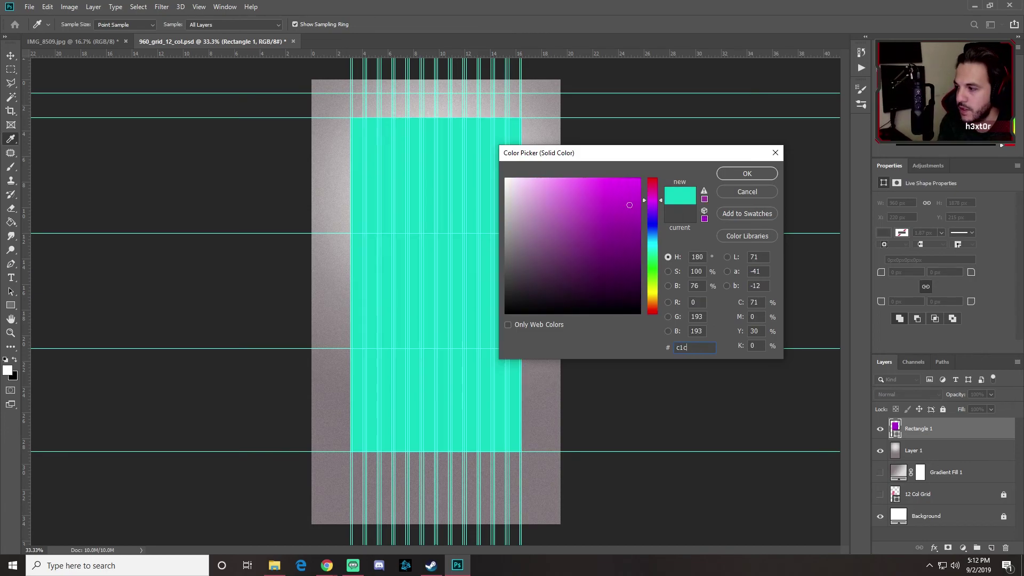
pyautogui.write('1c1')
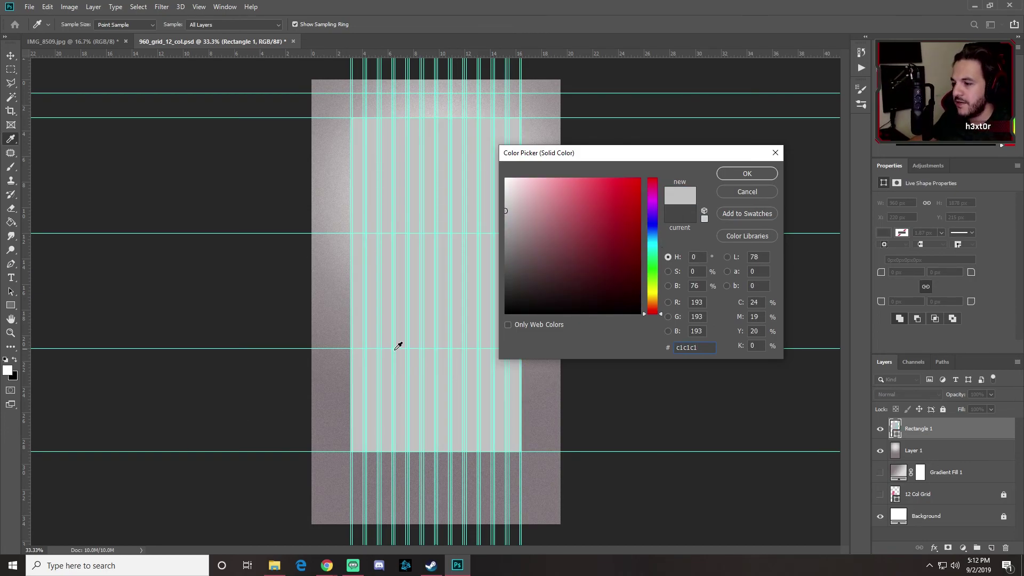
pyautogui.click(758, 171)
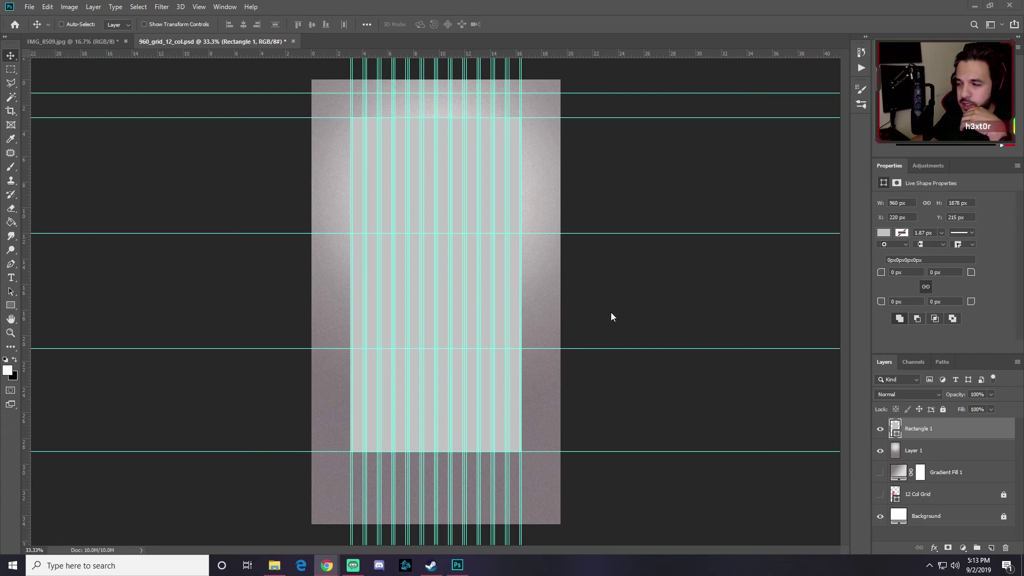
# Step: Add an Outer Glow layer style to the content rectangle with black (000000) as the glow colour
pyautogui.rightClick(947, 429)
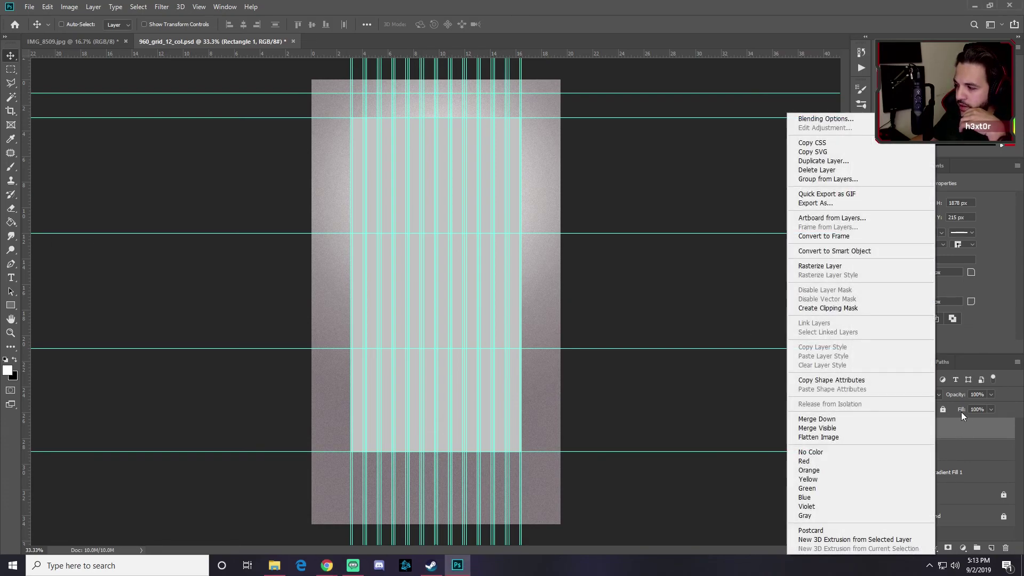
pyautogui.click(843, 120)
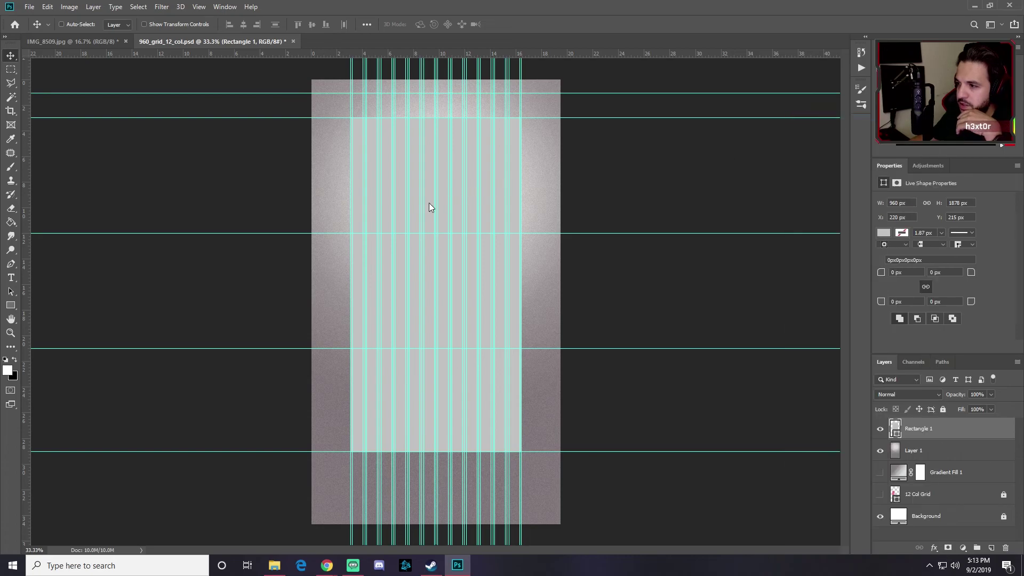
pyautogui.moveTo(688, 147); pyautogui.dragTo(640, 255)
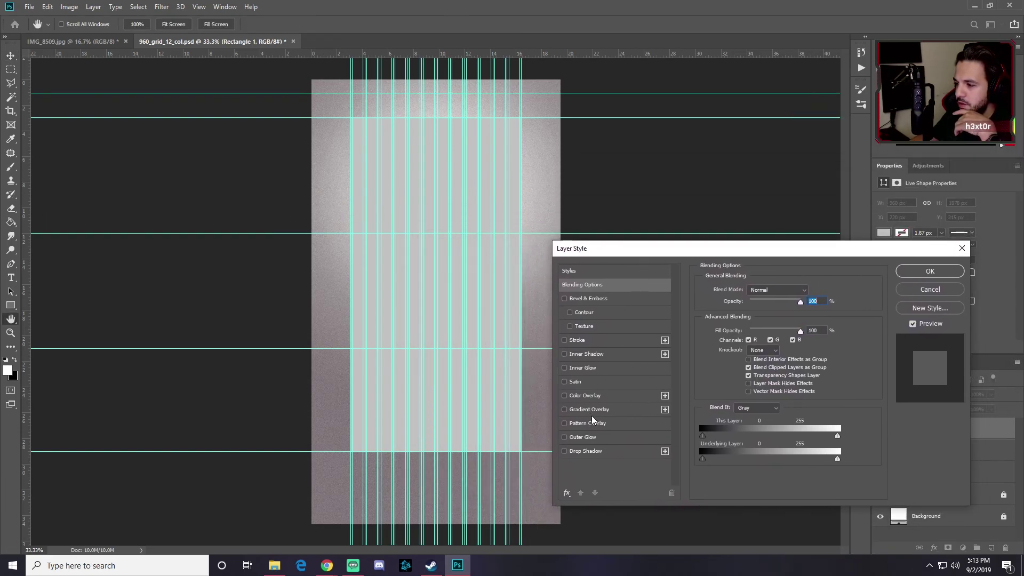
pyautogui.click(594, 439)
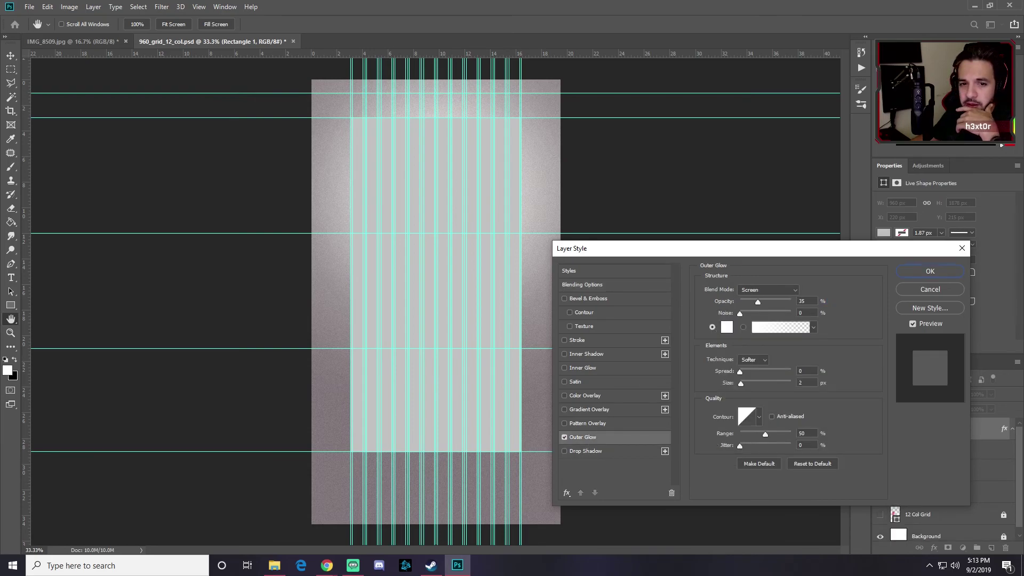
pyautogui.click(726, 327)
pyautogui.moveTo(539, 287); pyautogui.dragTo(510, 316)
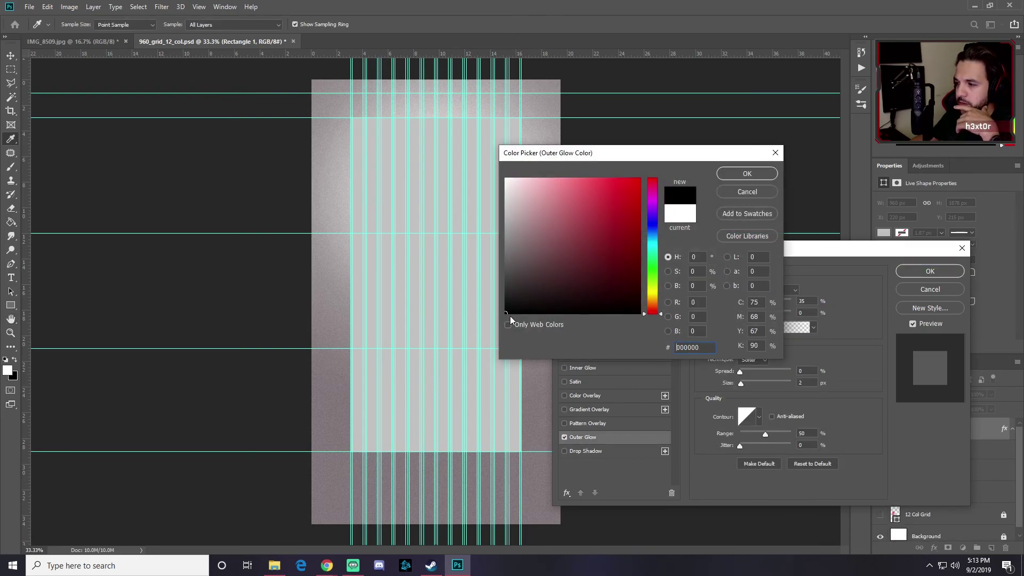
pyautogui.click(768, 173)
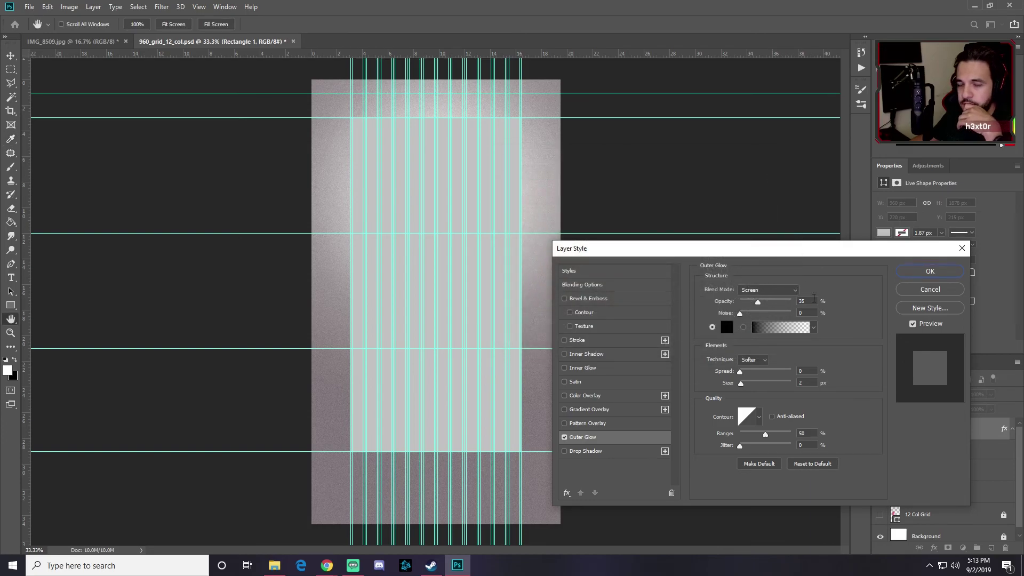
# Step: Set the outer glow's opacity to 75% and its blend mode to Multiply
pyautogui.click(758, 301)
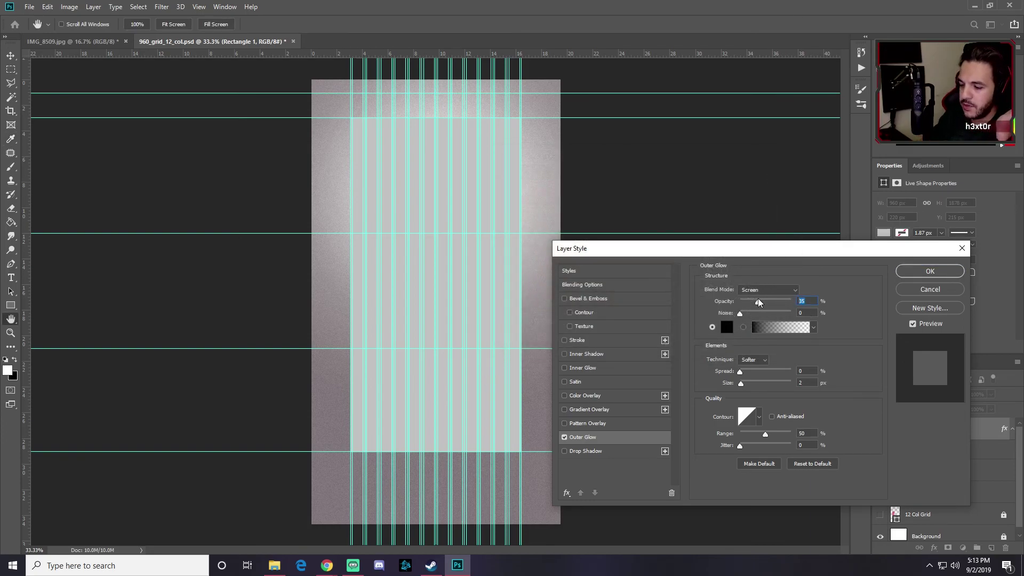
pyautogui.write('75')
pyautogui.hotkey('alt', 'Tab')
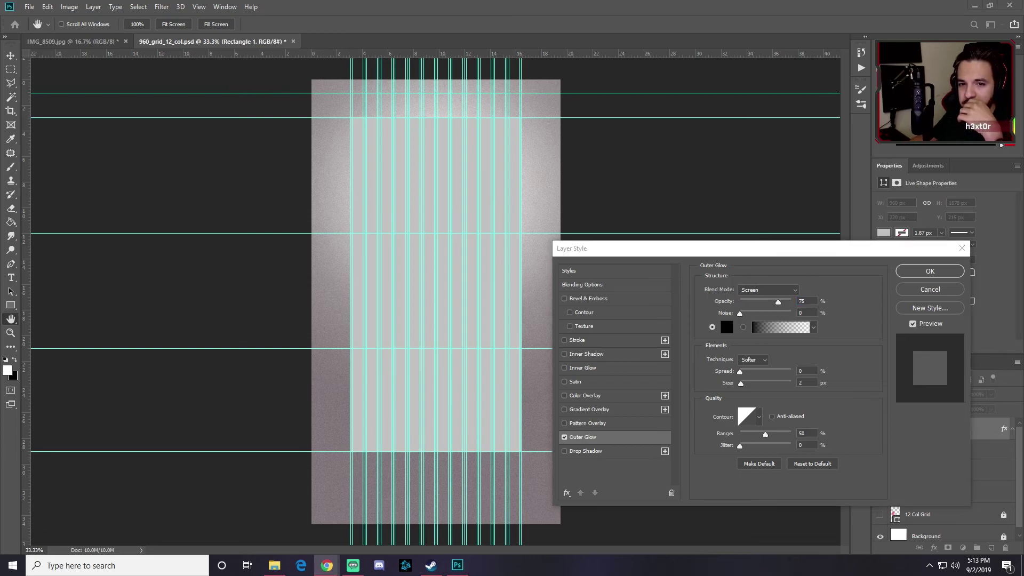
pyautogui.click(764, 288)
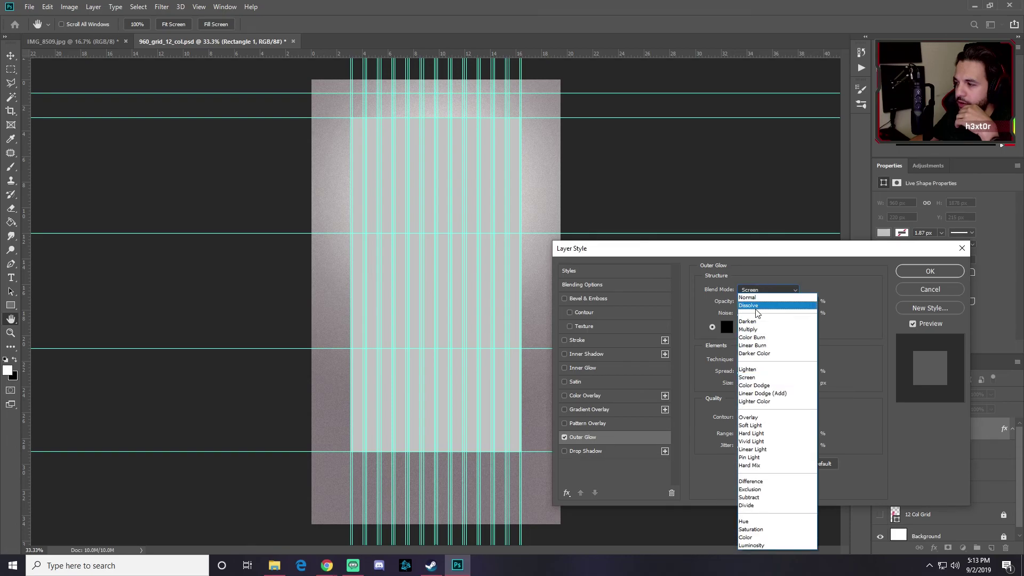
pyautogui.click(759, 332)
pyautogui.hotkey('alt', 'Tab')
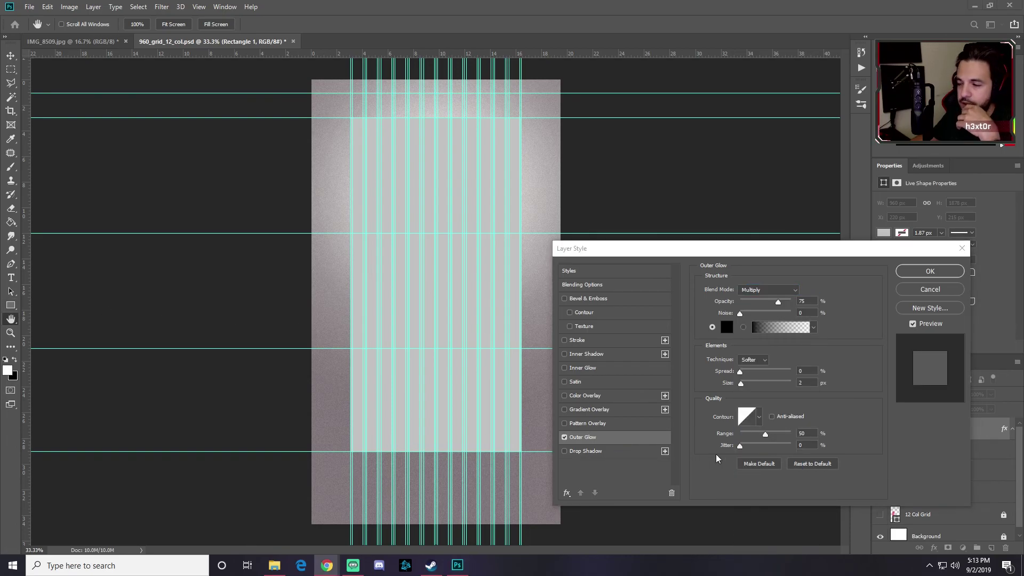
# Step: Set the outer glow's size to 34 px and its opacity to 60%, and apply the layer style
pyautogui.click(768, 377)
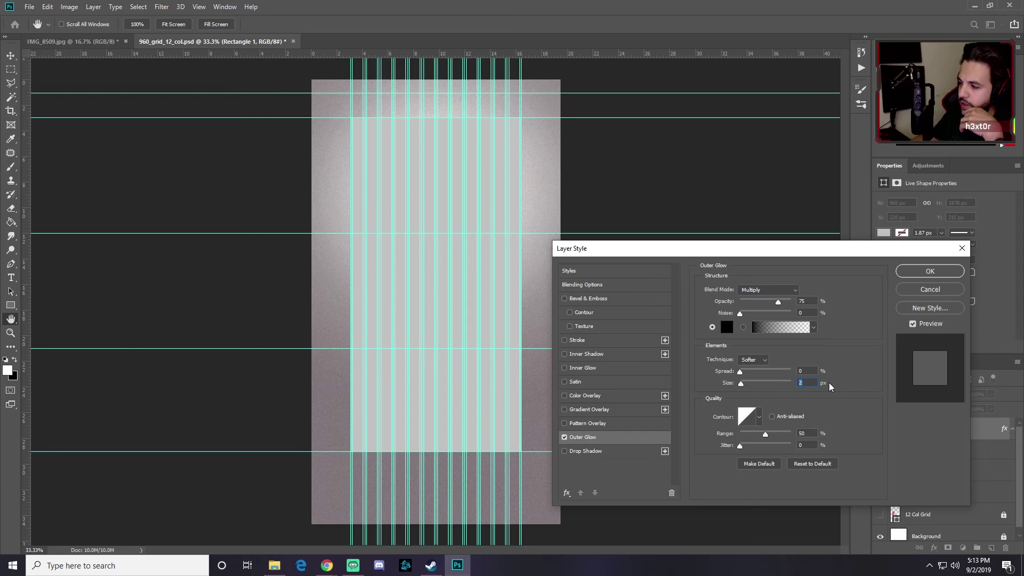
pyautogui.write('50')
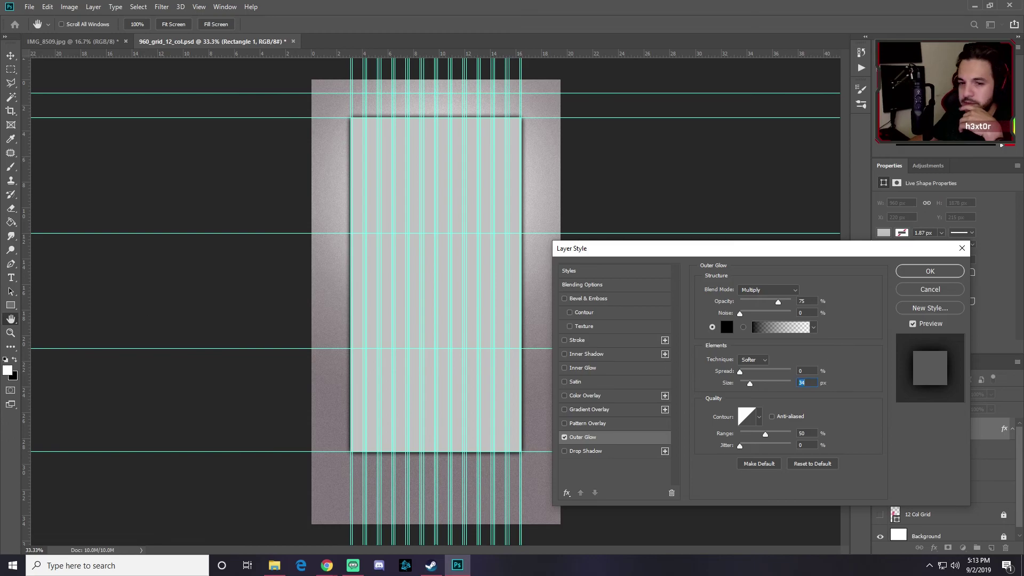
pyautogui.hotkey('alt', 'Tab')
pyautogui.hotkey('alt', 'Tab')
pyautogui.click(801, 301)
pyautogui.write('60')
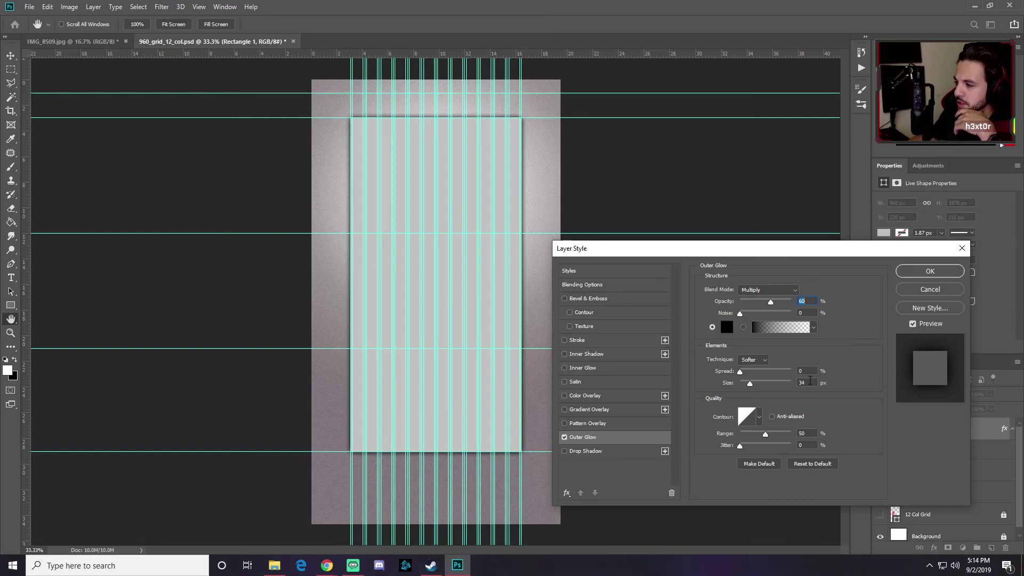
pyautogui.click(929, 273)
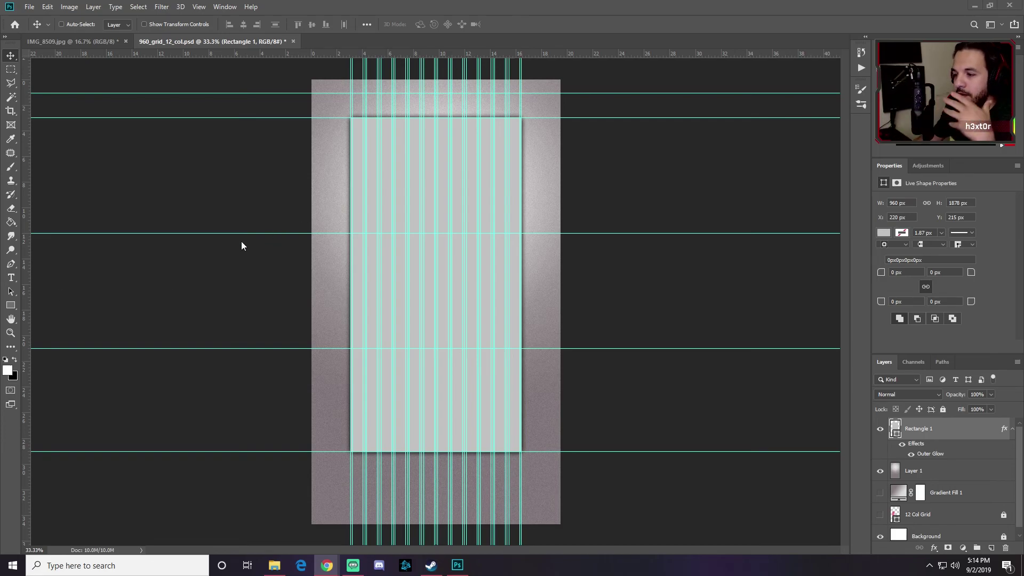
# Step: On a new layer, draw a 140 × 140 px circle centred on the midpoint of the content rectangle's bottom edge
pyautogui.click(992, 547)
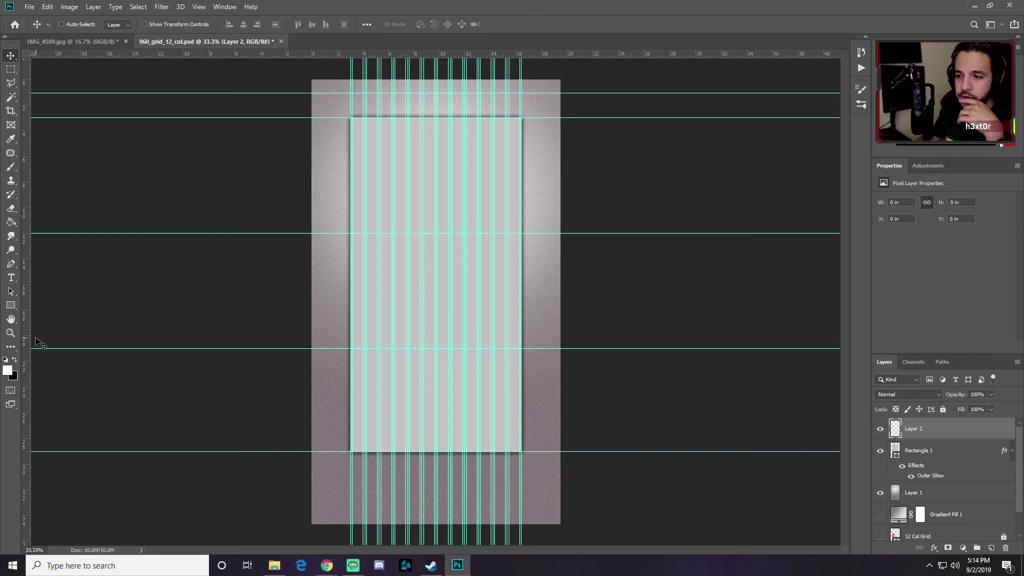
pyautogui.moveTo(10, 308); pyautogui.dragTo(59, 326)
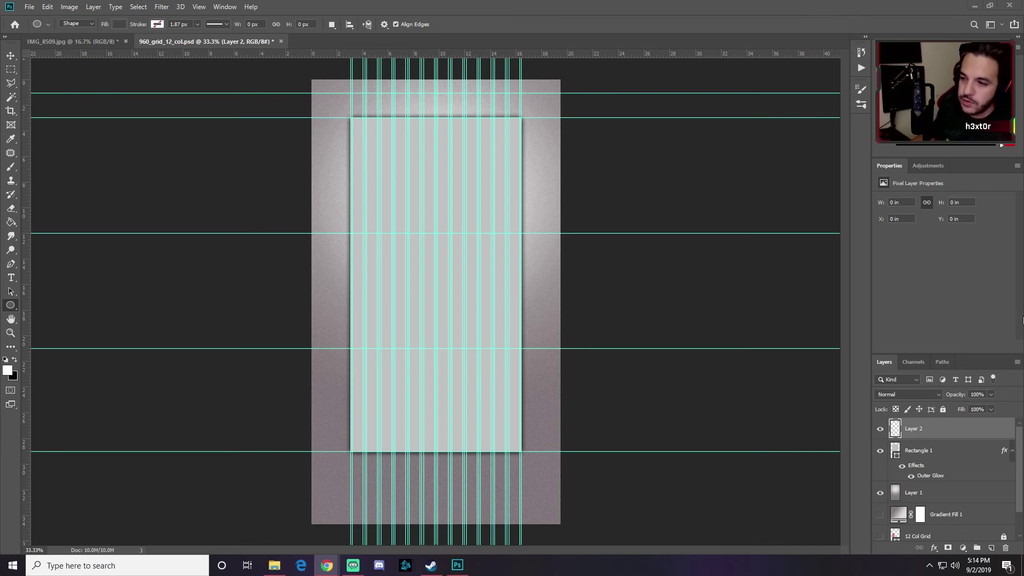
pyautogui.hotkey('ctrl', '+')
pyautogui.hotkey('ctrl', '+')
pyautogui.hotkey('ctrl', '+')
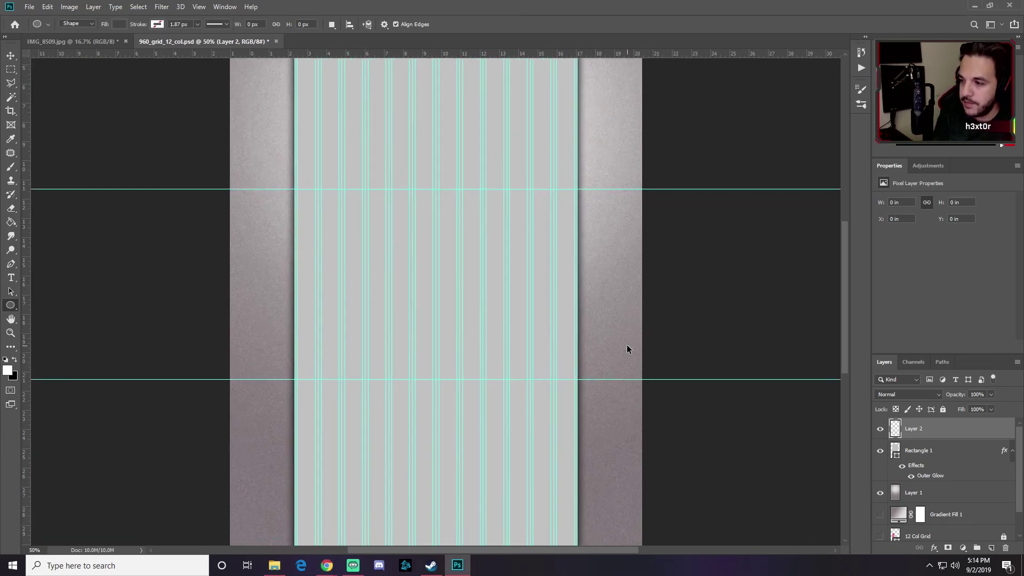
pyautogui.moveTo(551, 414); pyautogui.dragTo(476, 113)
pyautogui.moveTo(466, 377); pyautogui.dragTo(453, 206)
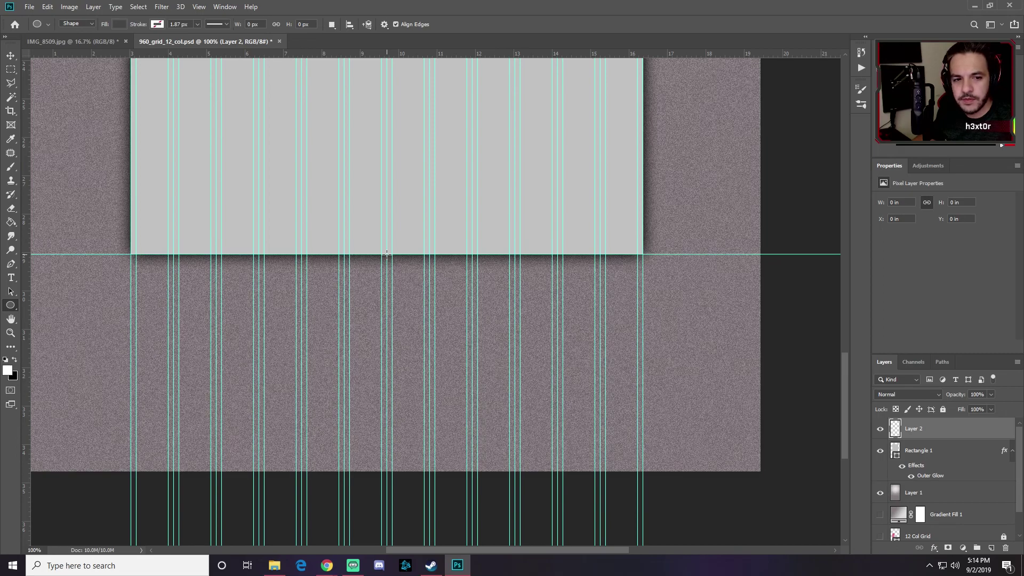
pyautogui.moveTo(387, 254); pyautogui.dragTo(422, 216)
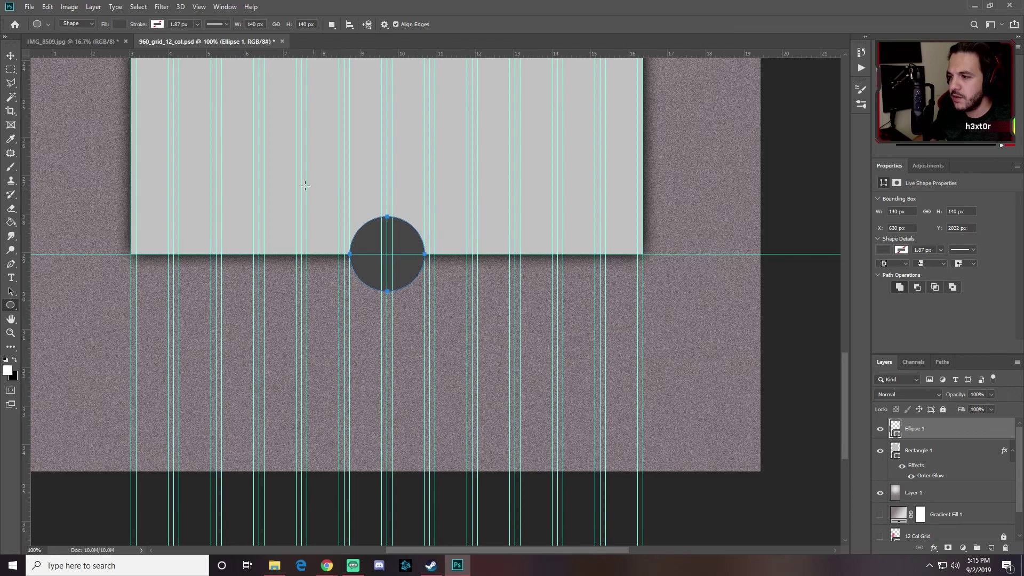
# Step: Try moving the circle down below the rectangle's bottom edge, and undo the move
pyautogui.click(19, 54)
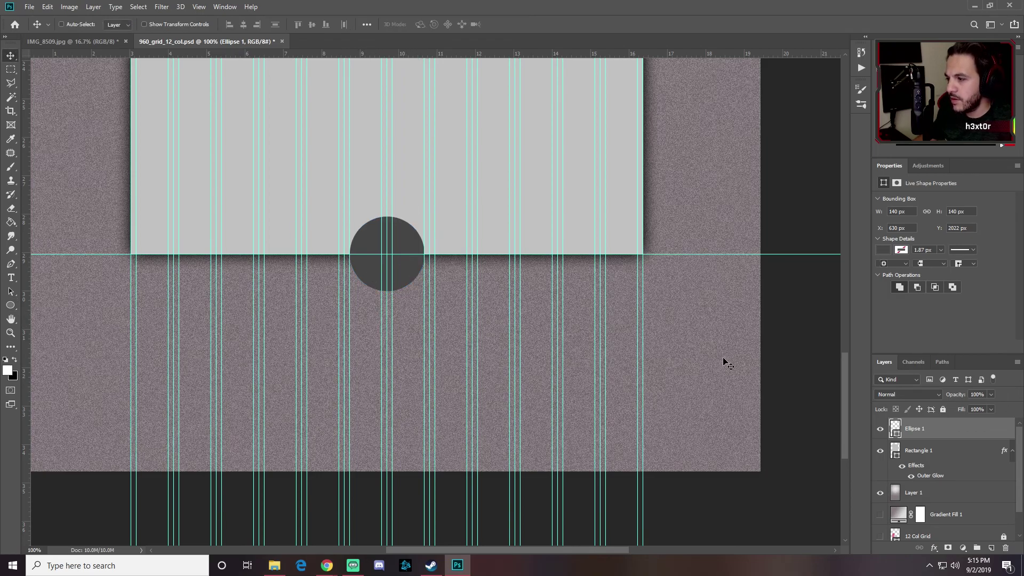
pyautogui.moveTo(399, 279); pyautogui.dragTo(406, 343)
pyautogui.hotkey('ctrl', 'z')
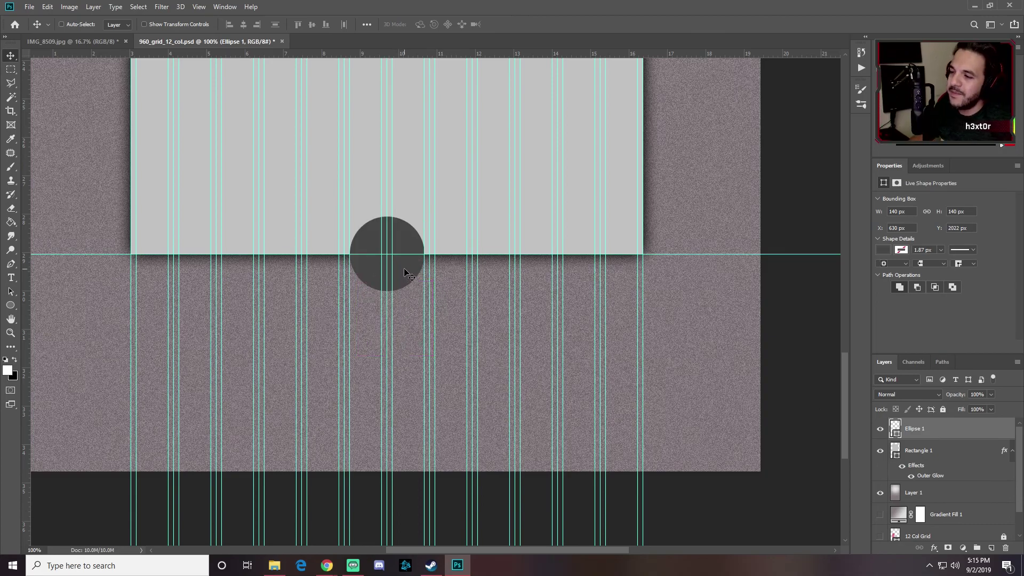
# Step: Try drawing a second circle about 196 px across from its centre, near the rectangle's lower-left corner, and undo it
pyautogui.click(9, 307)
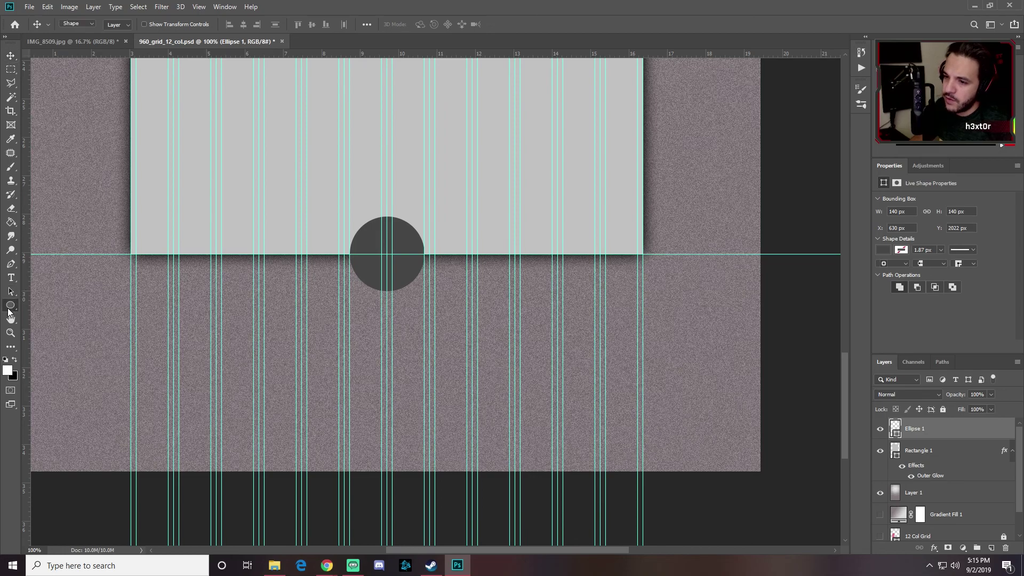
pyautogui.moveTo(190, 299); pyautogui.dragTo(203, 266)
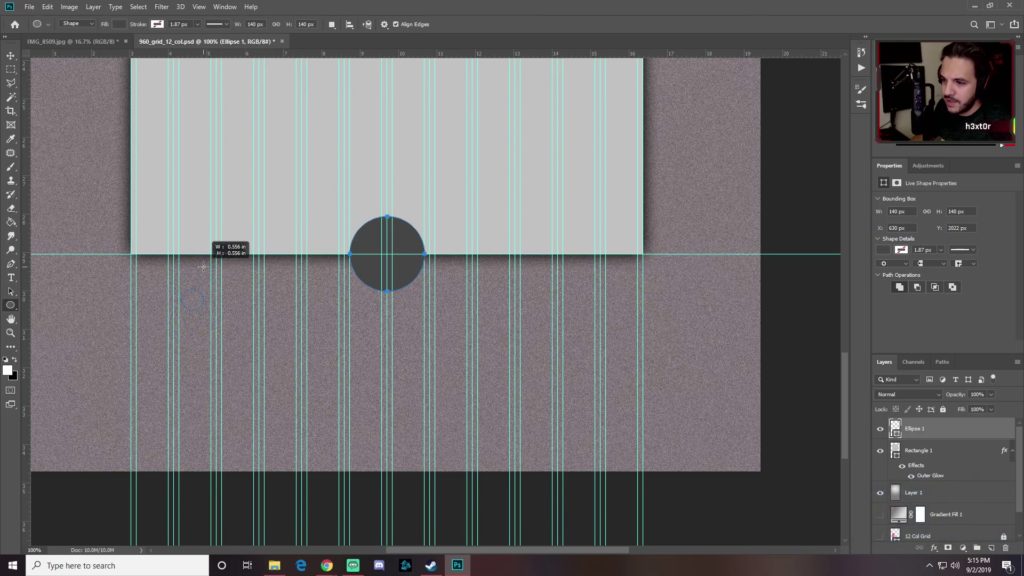
pyautogui.moveTo(204, 266); pyautogui.dragTo(245, 221)
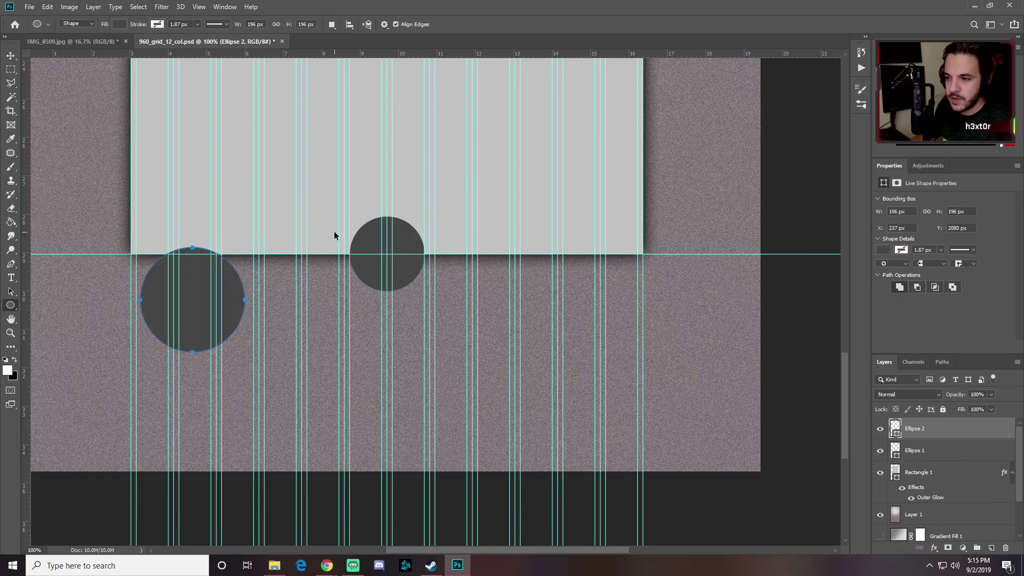
pyautogui.hotkey('ctrl', 'z')
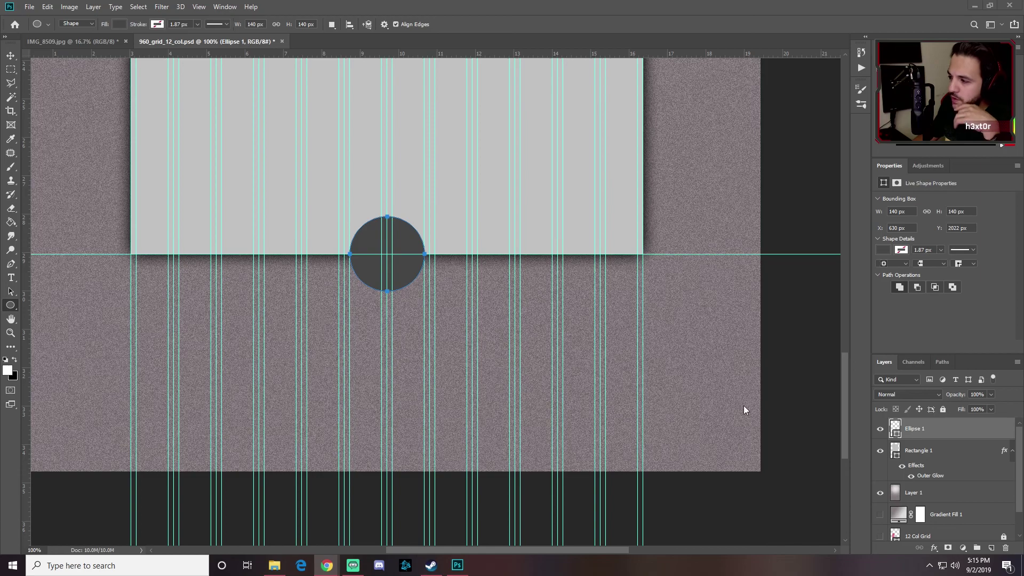
# Step: Load the circle's outline as a selection, hide the circle layer, and add a layer mask from that selection to the content rectangle
pyautogui.keyDown('ctrl'); pyautogui.click(896, 430); pyautogui.keyUp('ctrl')
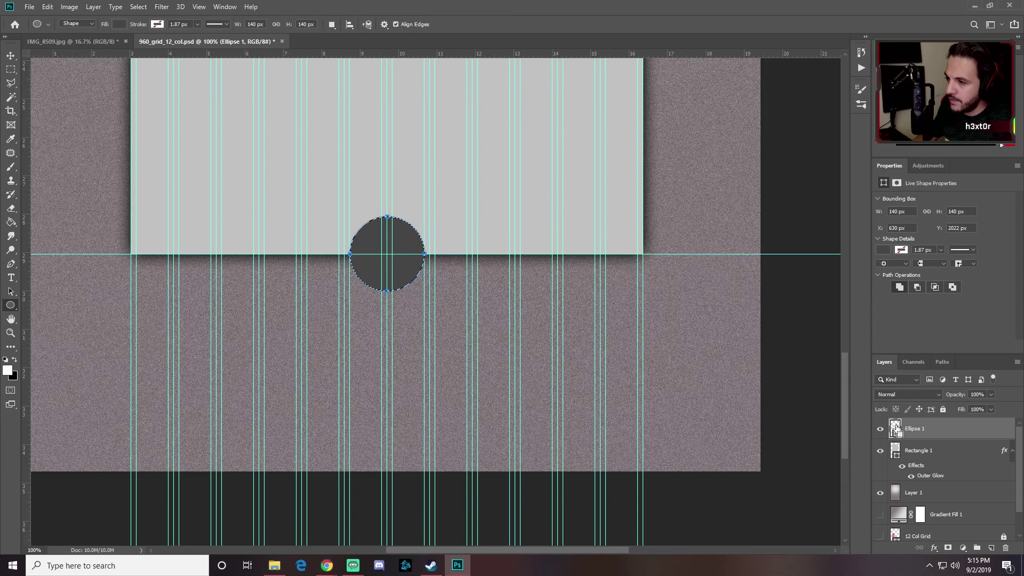
pyautogui.click(879, 430)
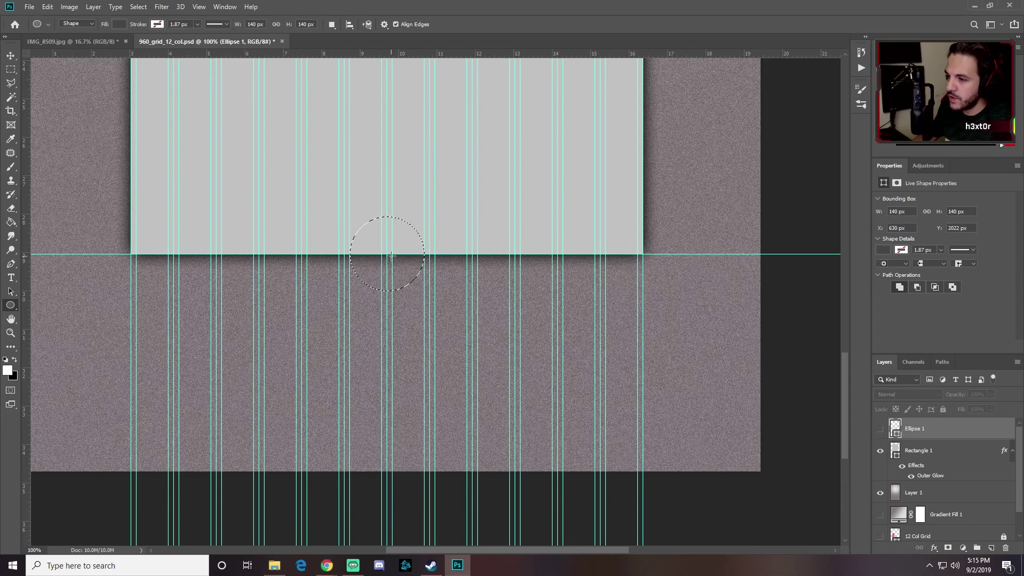
pyautogui.click(933, 454)
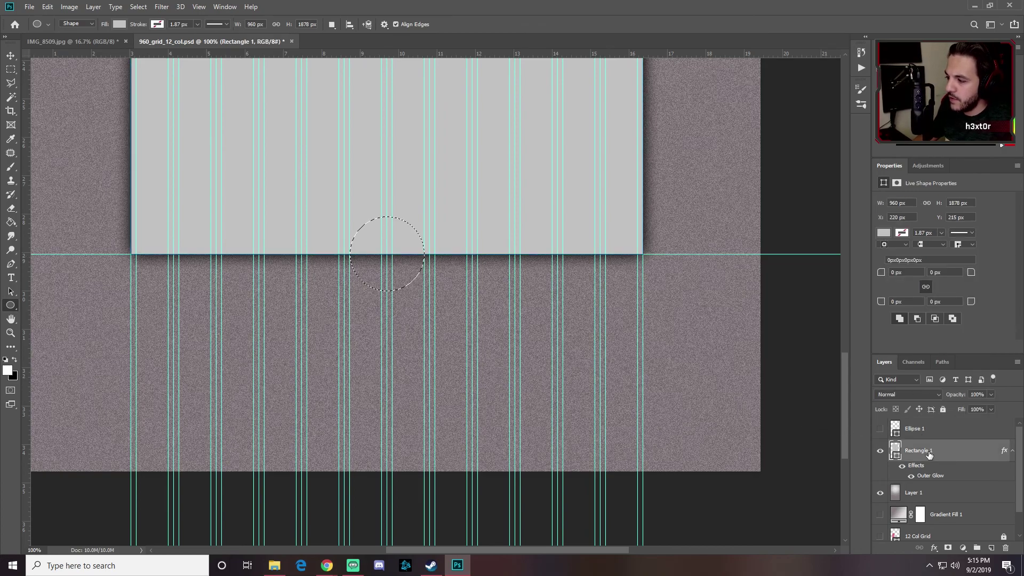
pyautogui.click(948, 548)
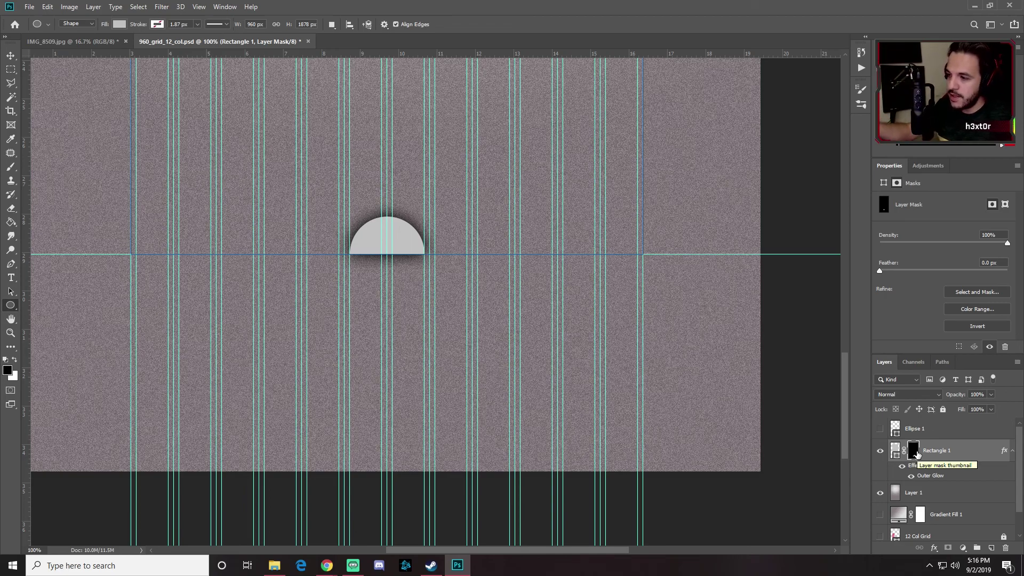
# Step: Invert the content rectangle's layer mask so the circle is cut out of its bottom edge, and hide the guides
pyautogui.moveTo(917, 454); pyautogui.dragTo(919, 457)
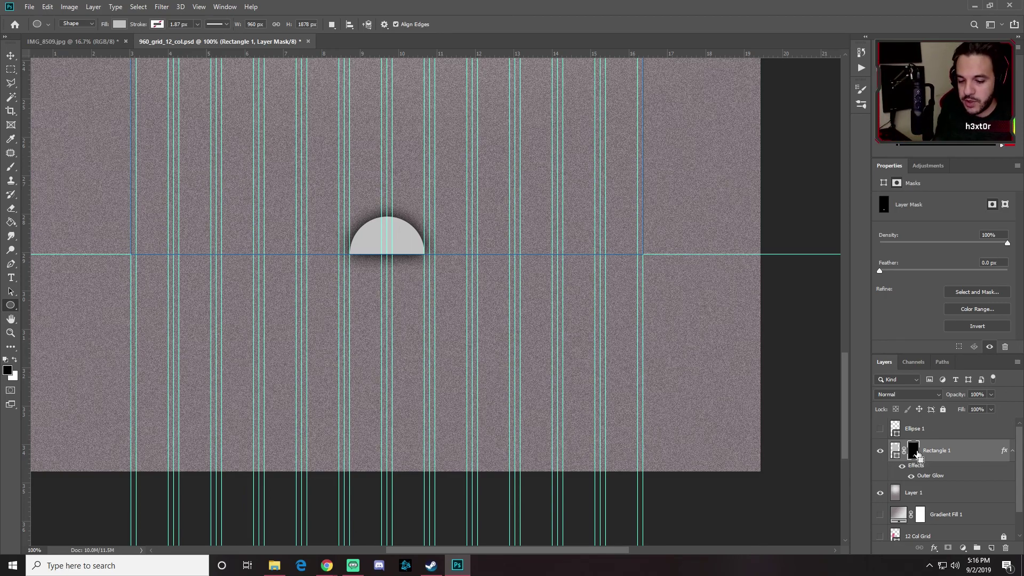
pyautogui.hotkey('ctrl', 'i')
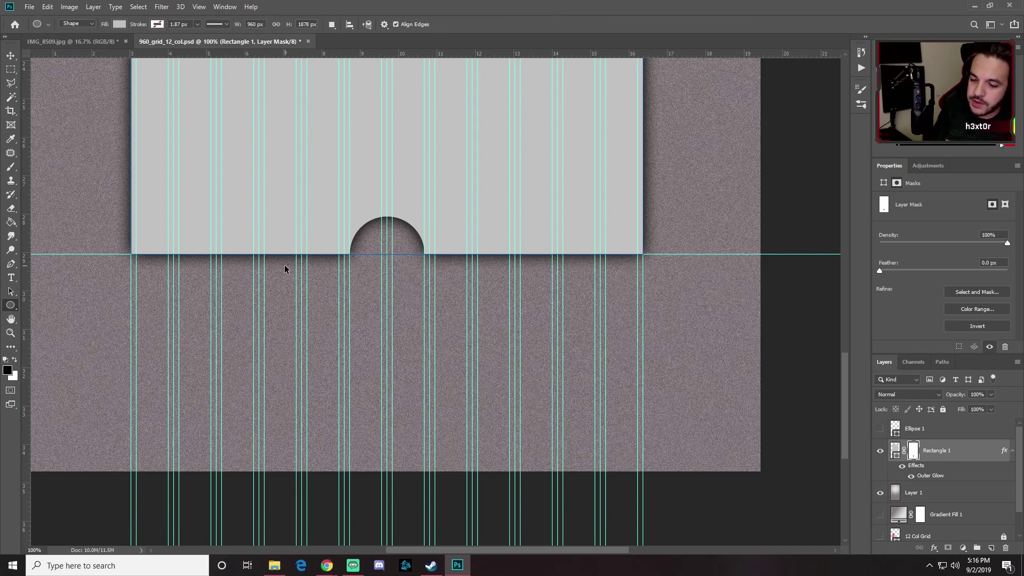
pyautogui.hotkey('ctrl', '-')
pyautogui.hotkey('ctrl', '-')
pyautogui.hotkey('ctrl', '-')
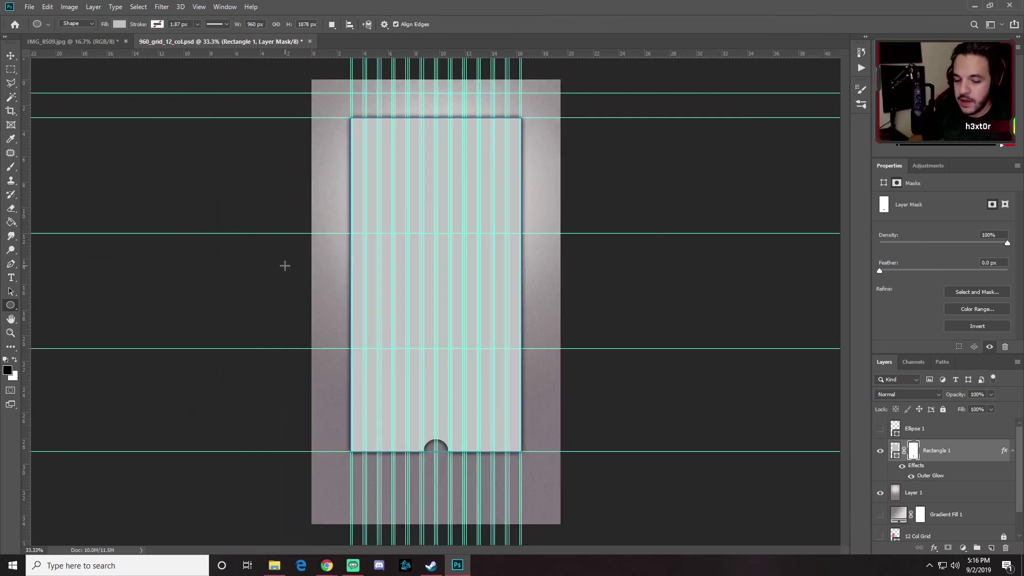
pyautogui.hotkey('ctrl', ';')
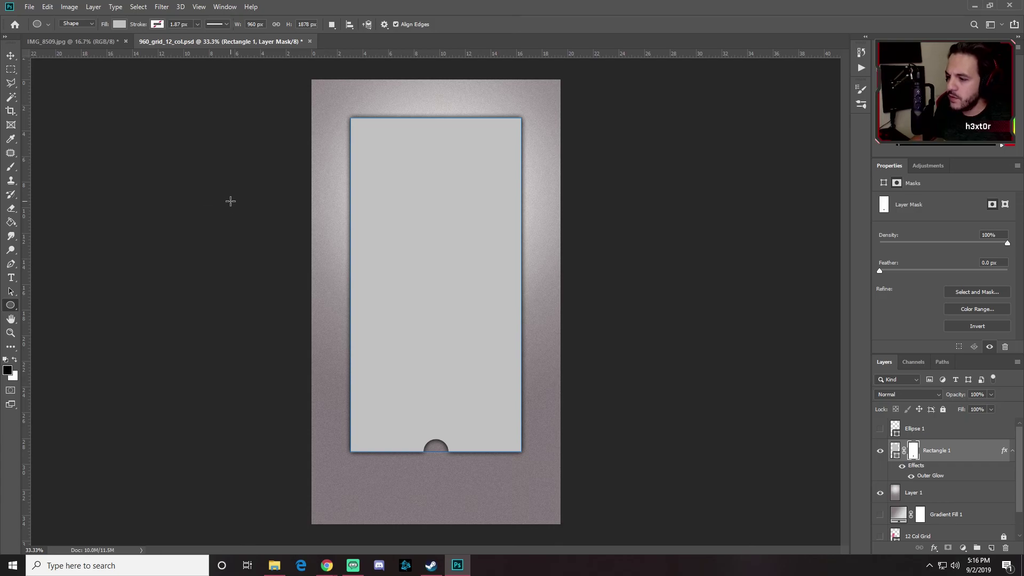
# Step: Duplicate the masked content rectangle layer and delete the layer mask from the copy
pyautogui.press('v')
pyautogui.click(926, 489)
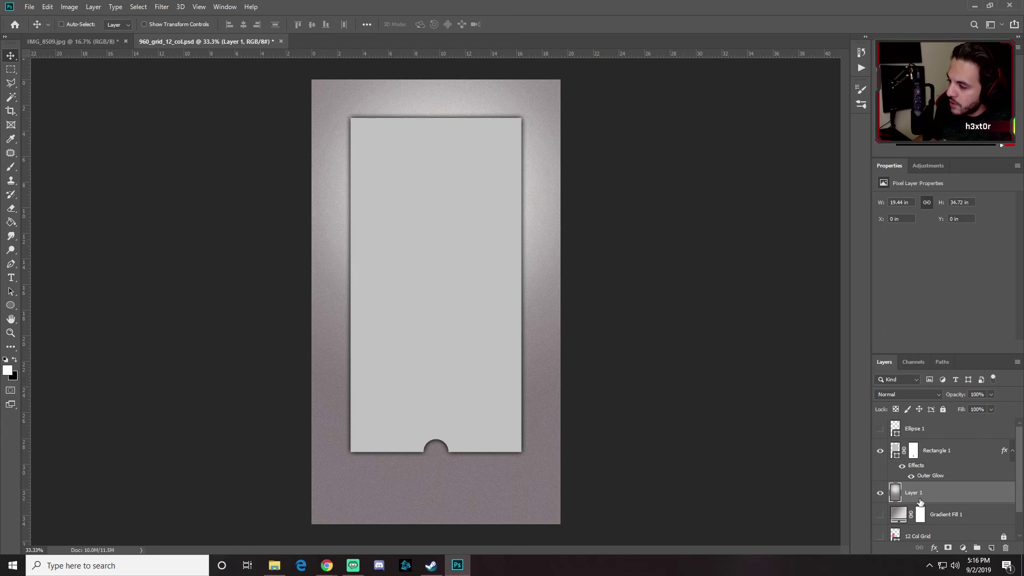
pyautogui.click(953, 454)
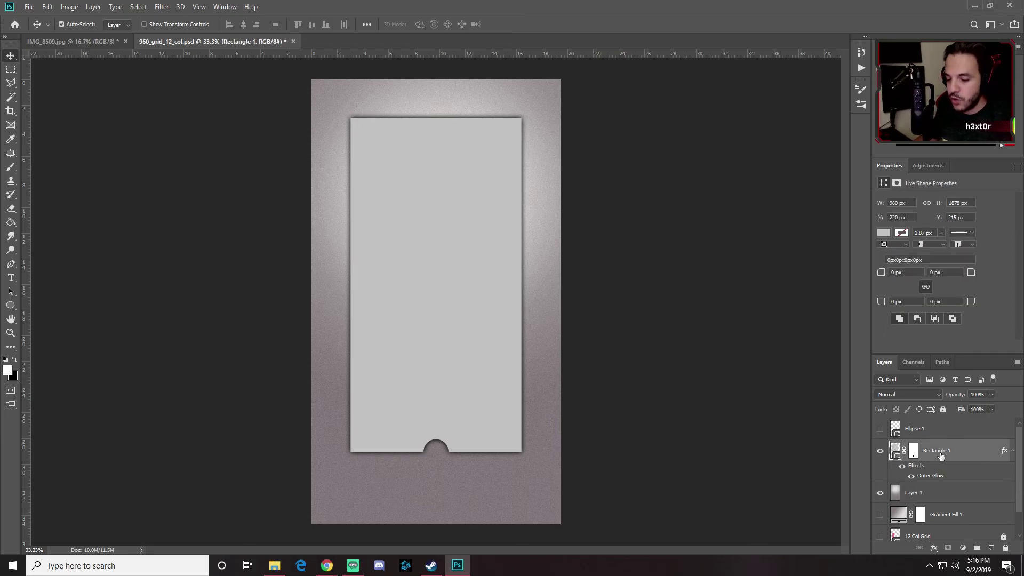
pyautogui.hotkey('ctrl', 'j')
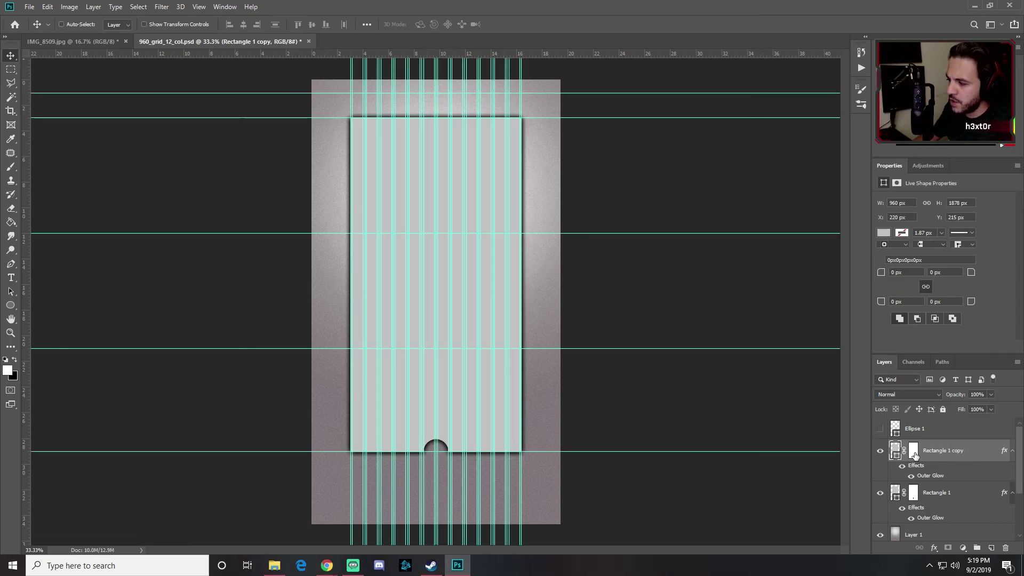
pyautogui.click(914, 453)
pyautogui.rightClick(916, 454)
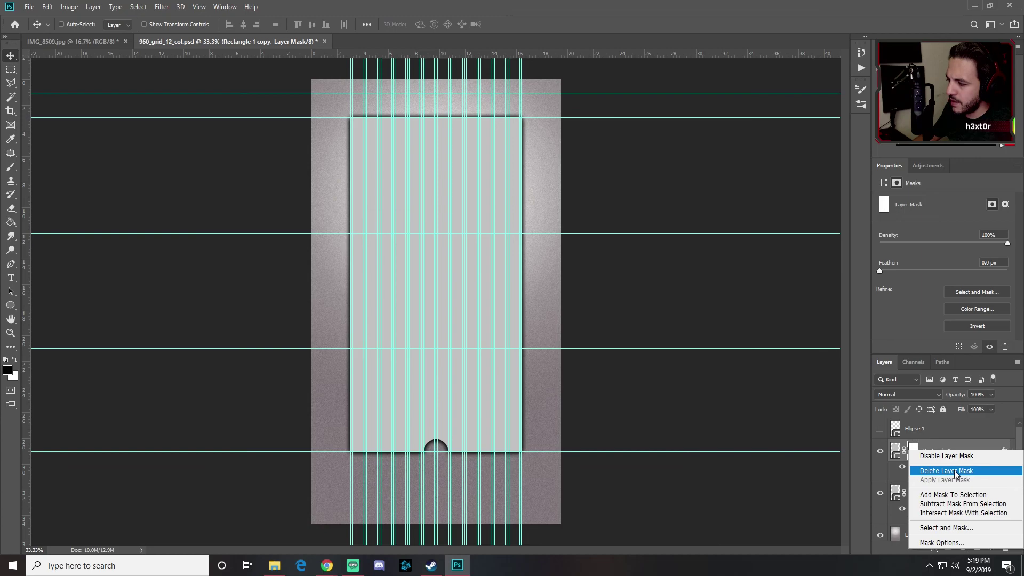
pyautogui.click(955, 473)
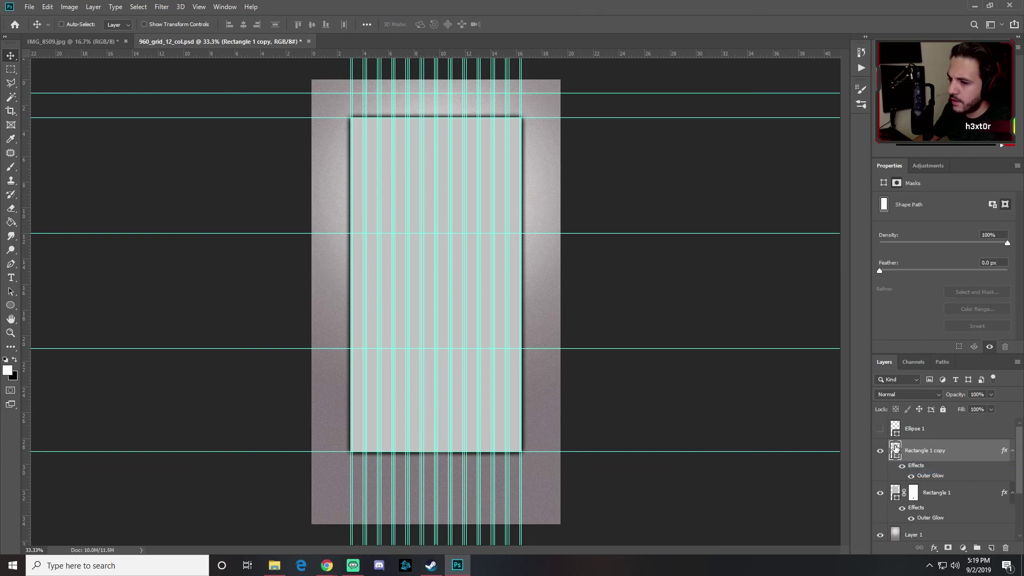
# Step: Change the fill color of the rectangle copy to #2b2a30
pyautogui.doubleClick(895, 449)
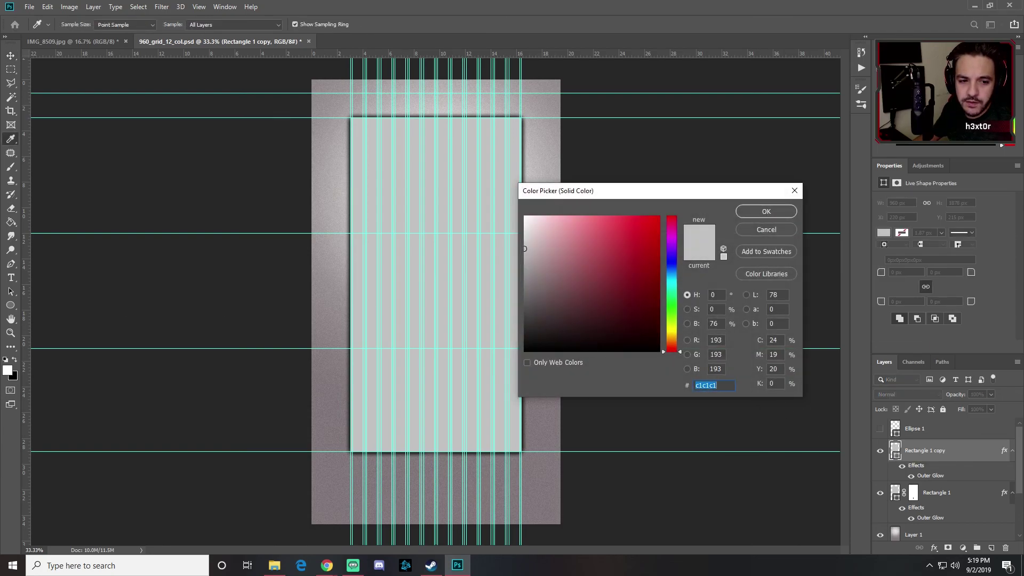
pyautogui.hotkey('alt', 'Tab')
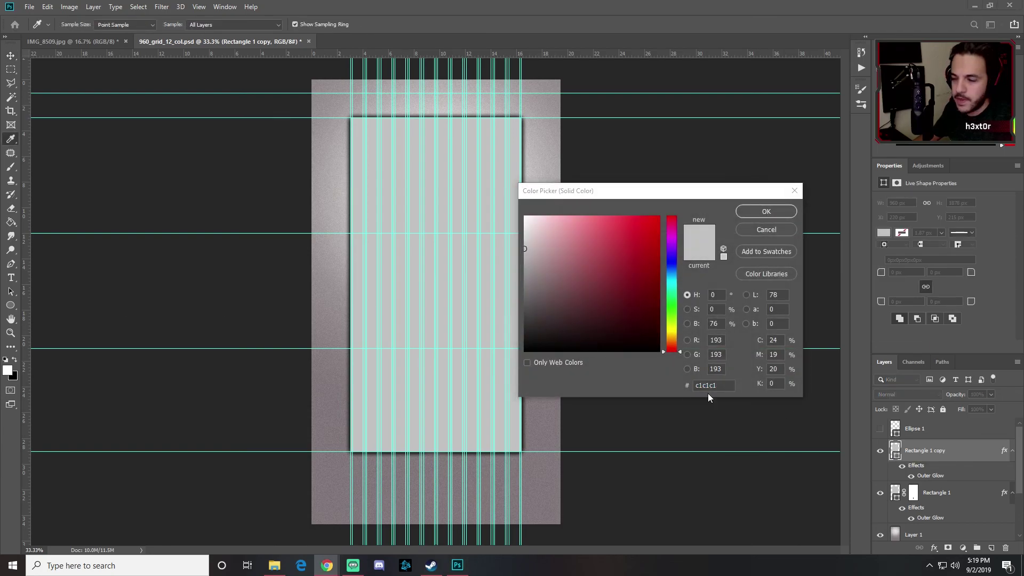
pyautogui.click(641, 384)
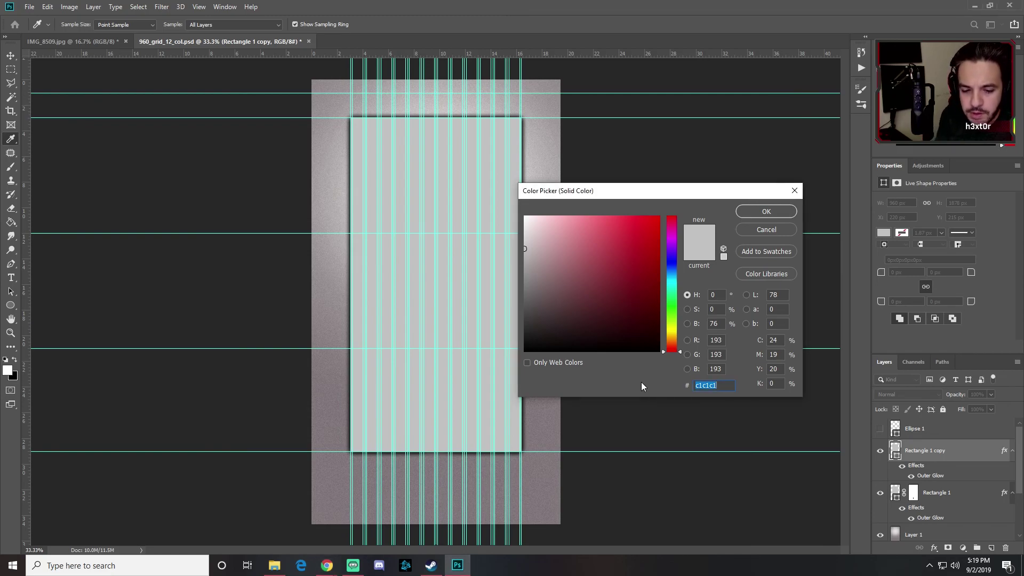
pyautogui.write('2b2a')
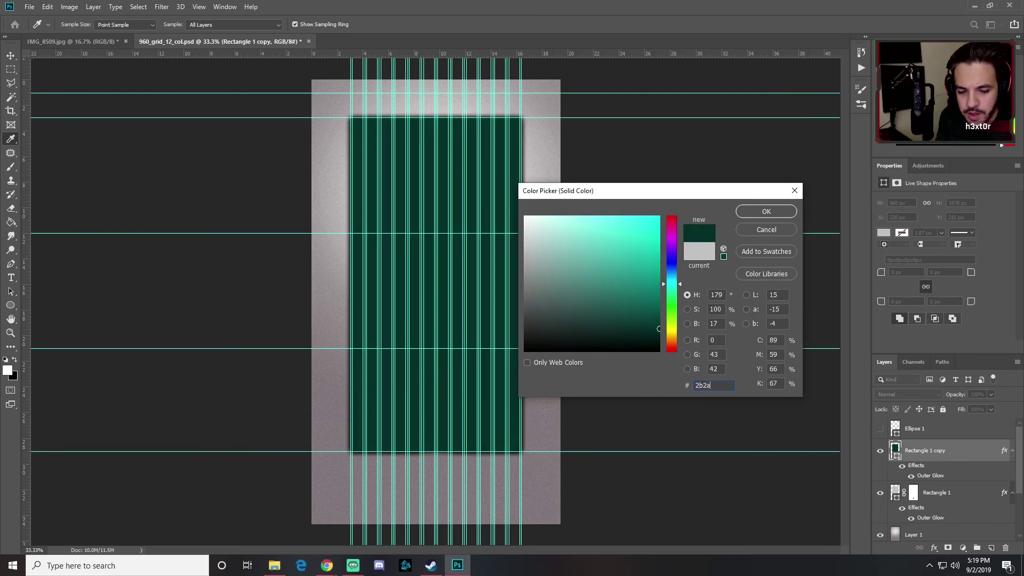
pyautogui.write('30')
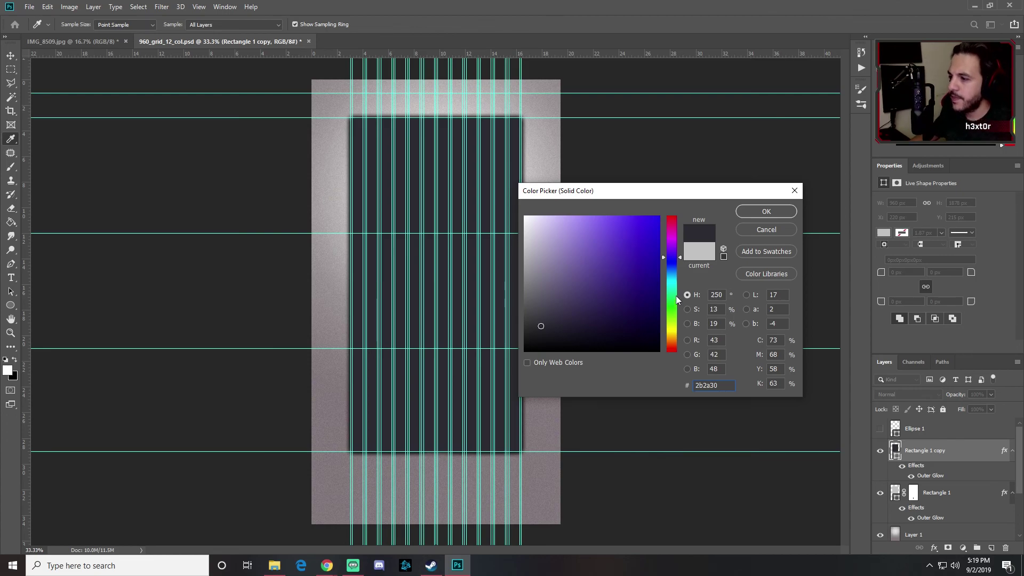
pyautogui.click(762, 213)
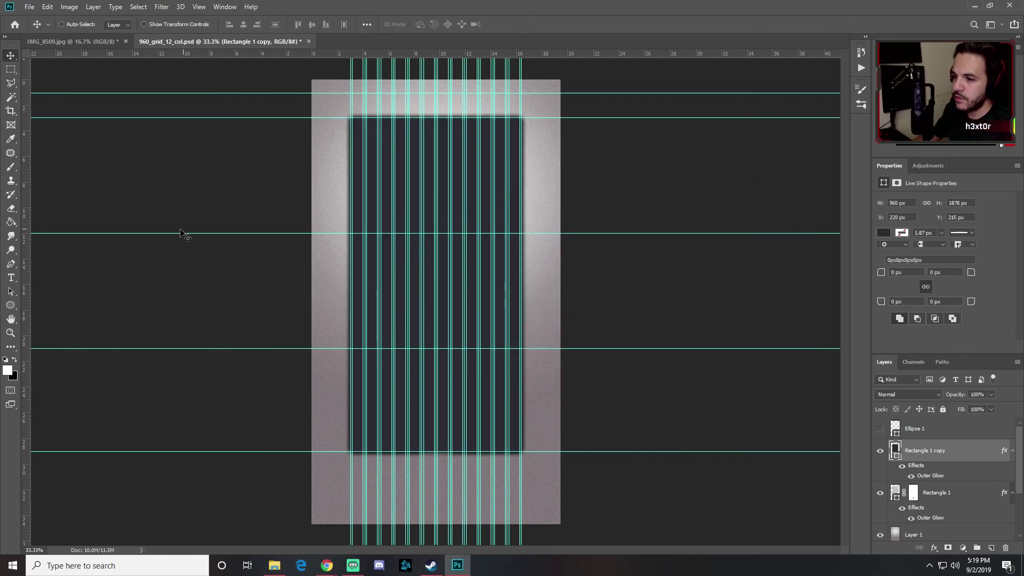
# Step: Shorten the dark rectangle copy to 1299 px high by raising its bottom edge to the horizontal guide above
pyautogui.press('ctrl')
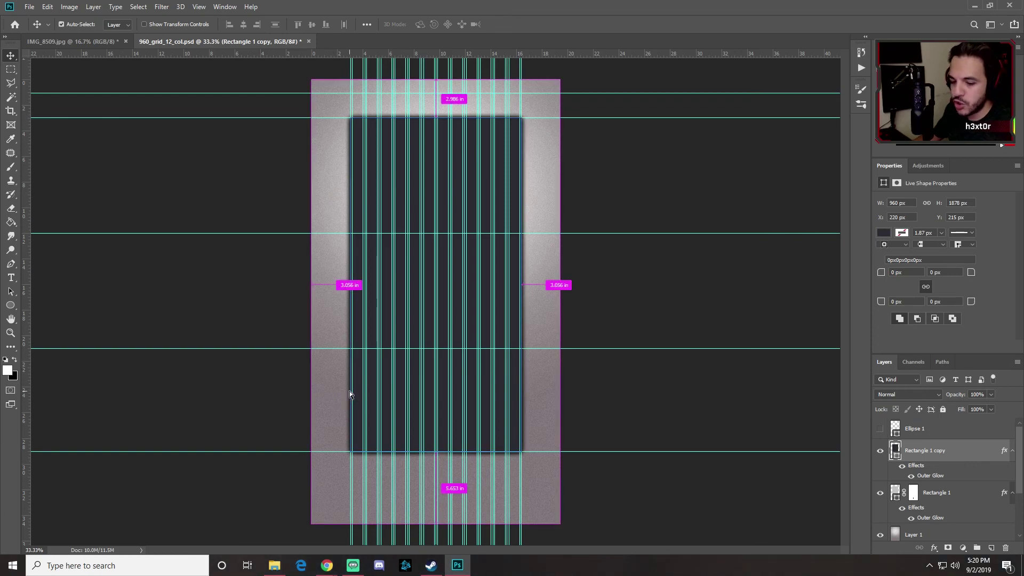
pyautogui.hotkey('ctrl', 't')
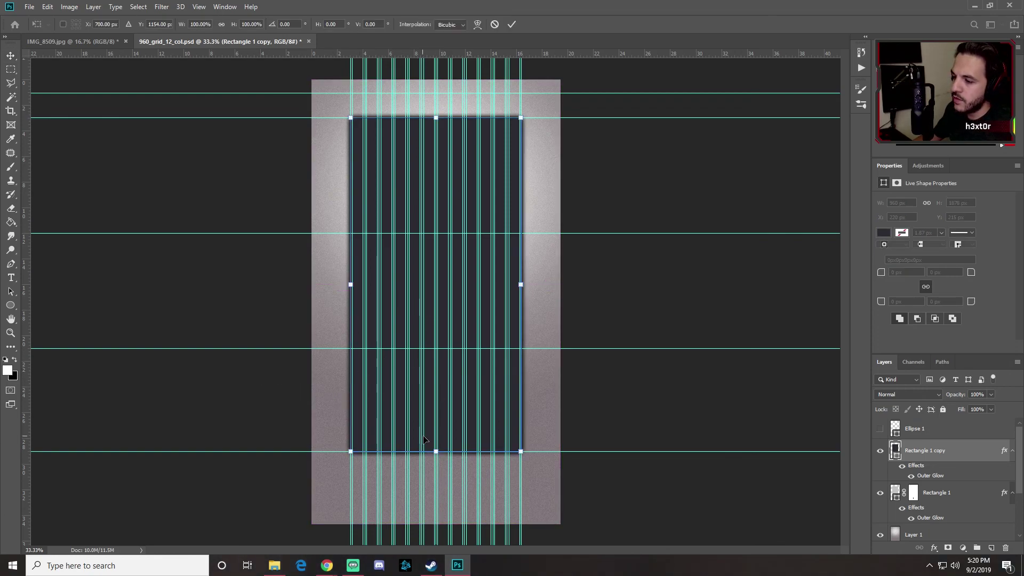
pyautogui.moveTo(437, 452); pyautogui.dragTo(442, 349)
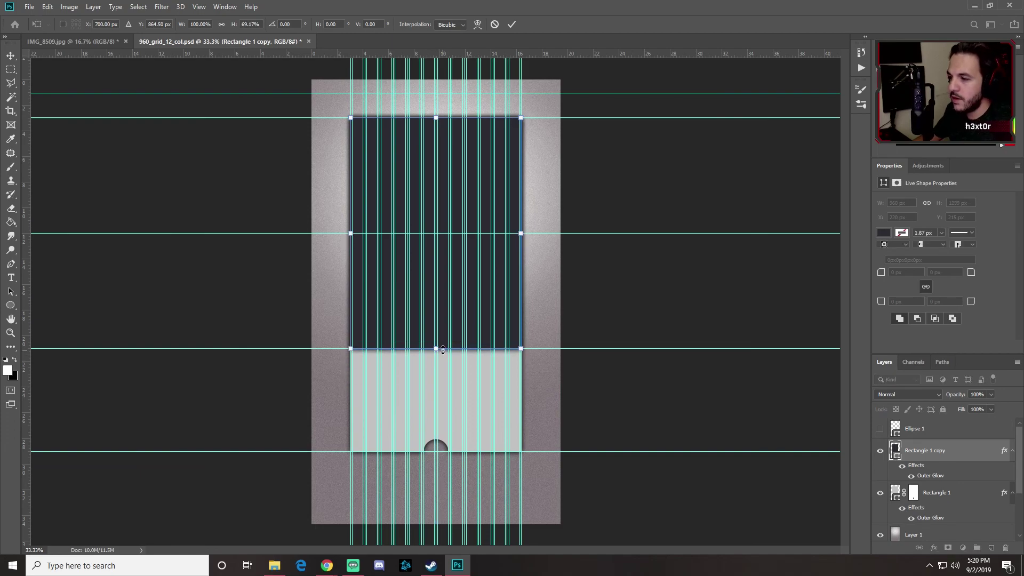
pyautogui.press('Return')
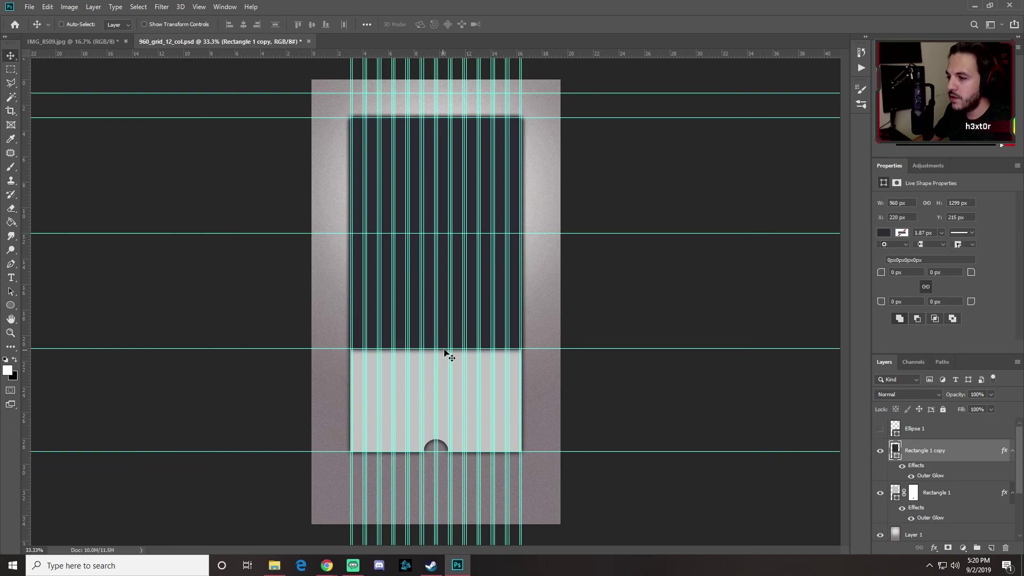
# Step: Clear the layer style from the dark rectangle copy and check the layout briefly without guides
pyautogui.rightClick(932, 450)
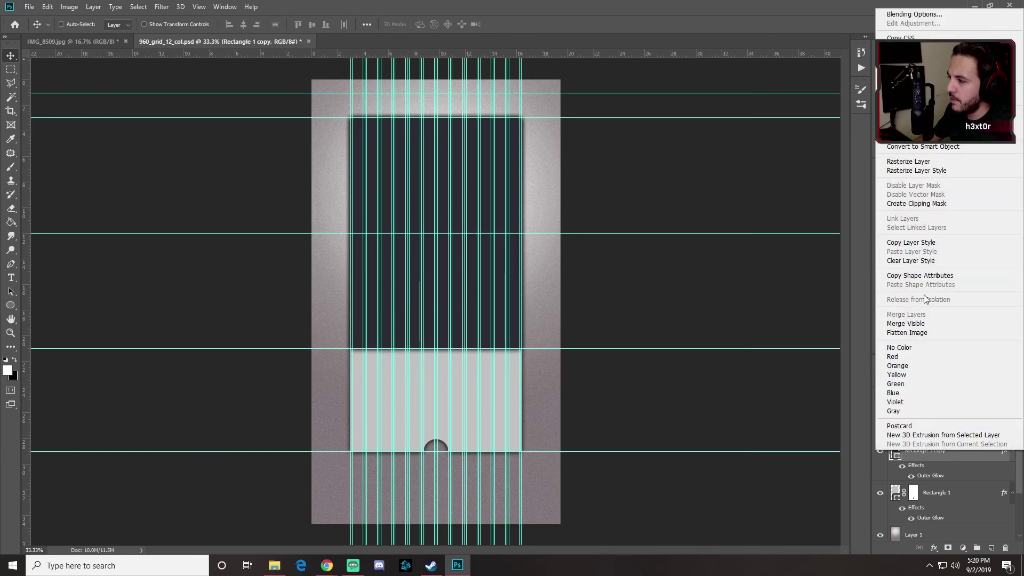
pyautogui.click(919, 261)
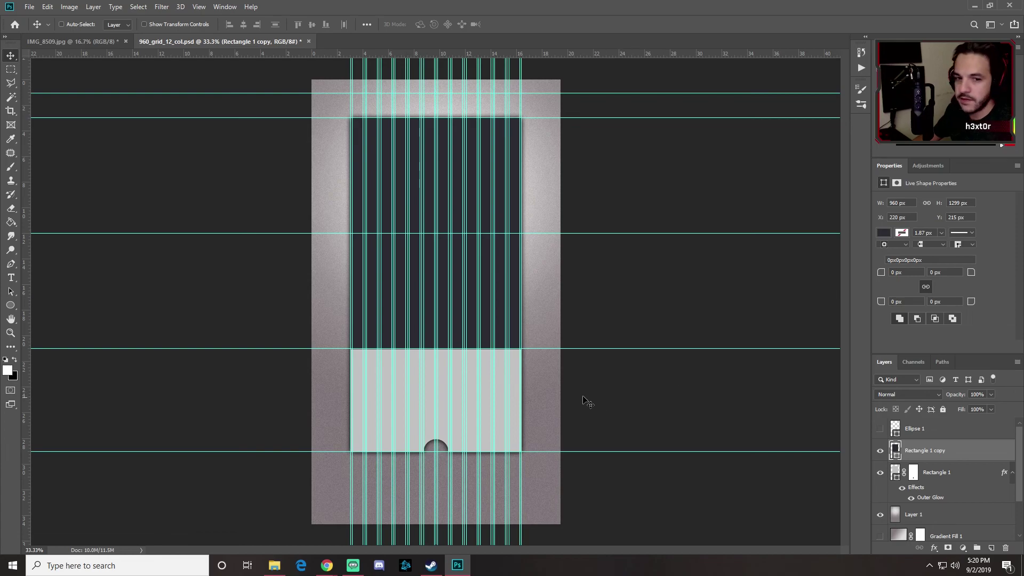
pyautogui.hotkey('ctrl', ';')
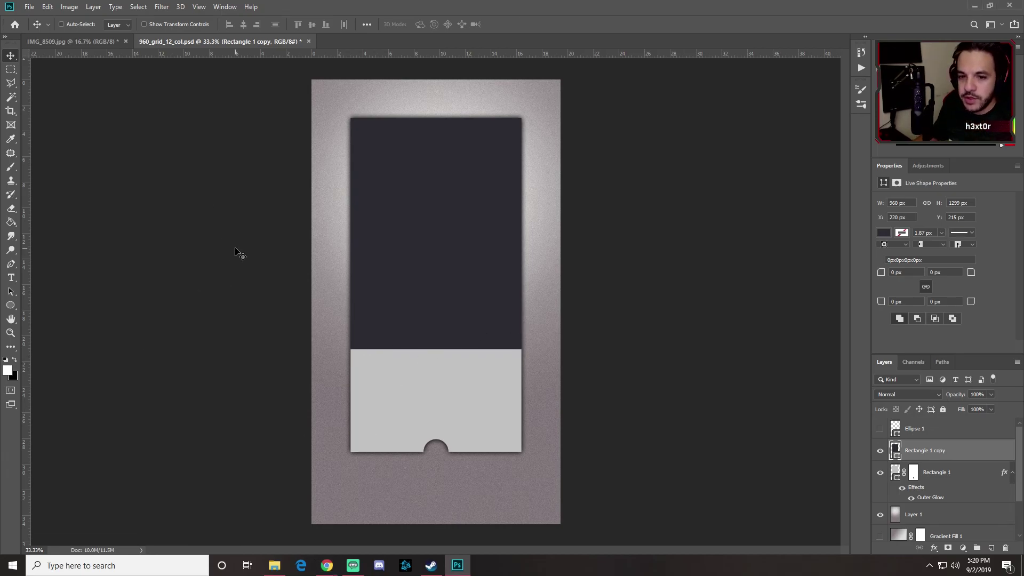
pyautogui.hotkey('ctrl', ';')
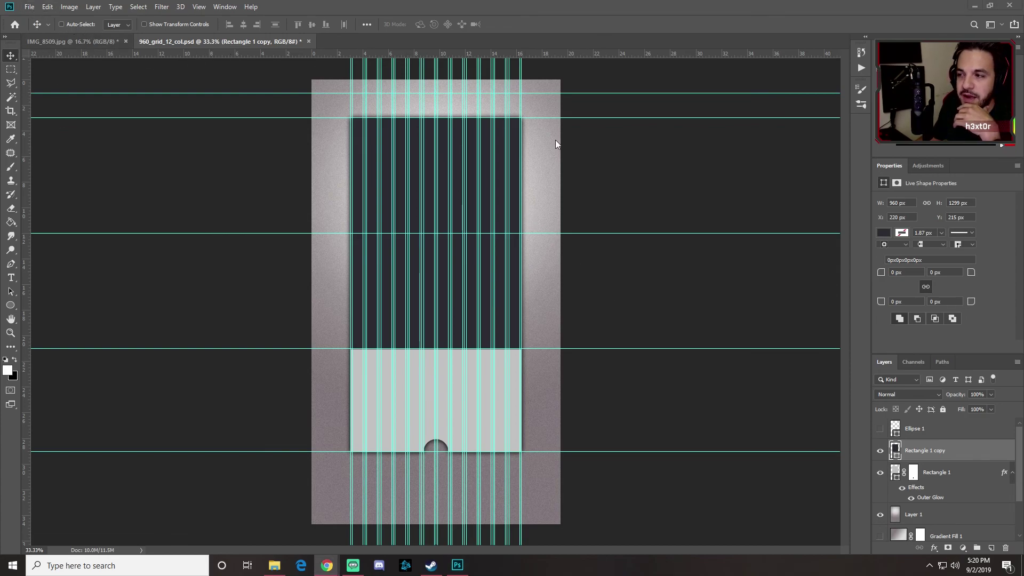
# Step: Begin saving the document under a new name and create a "Working Files" folder inside Website Design 1
pyautogui.click(29, 7)
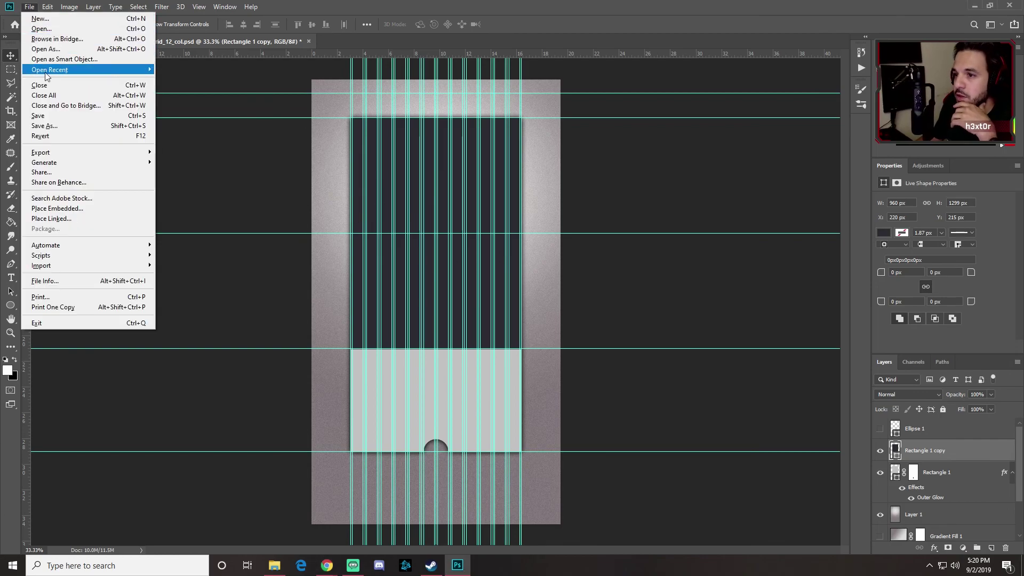
pyautogui.click(42, 128)
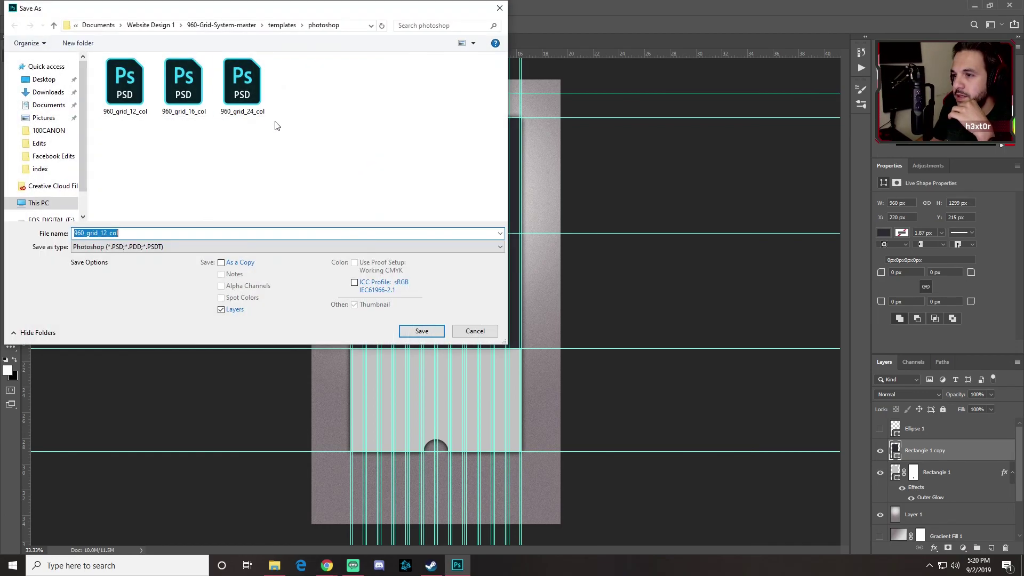
pyautogui.click(140, 24)
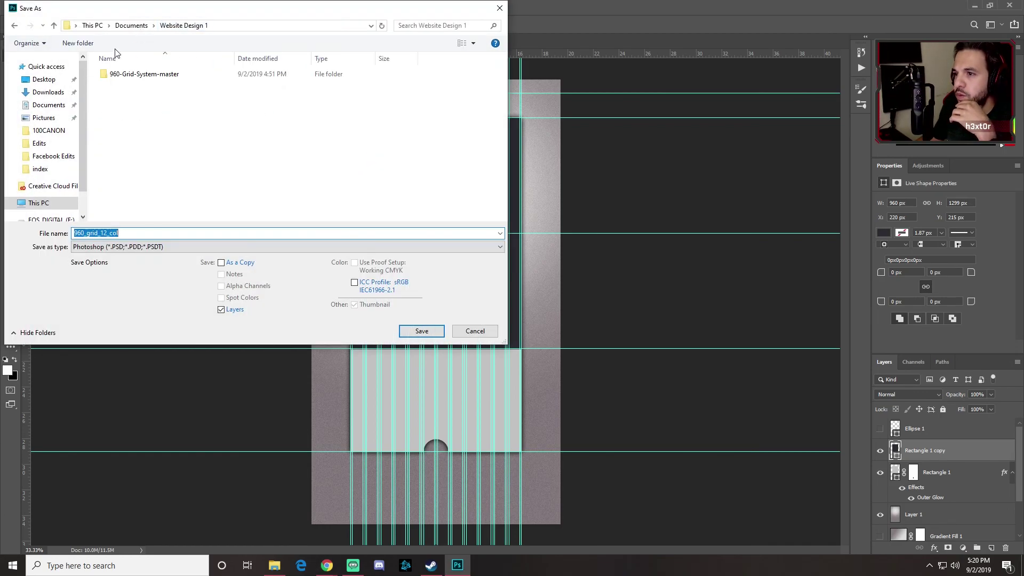
pyautogui.click(73, 45)
pyautogui.write('Working Files')
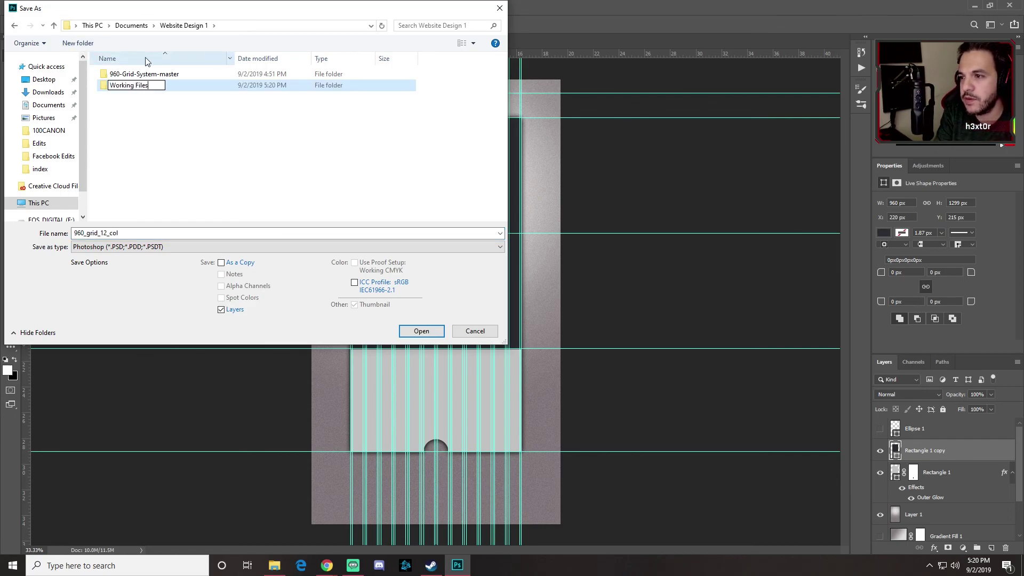
pyautogui.press('Return')
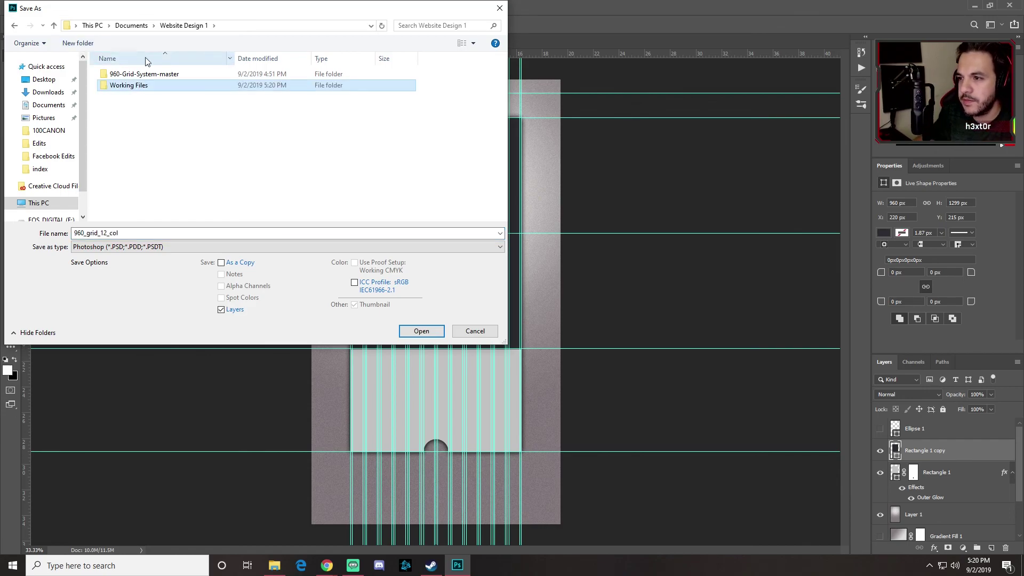
# Step: Save the document as a Photoshop file named "Website 1" in the Website Design 1 folder, with Maximize Compatibility on
pyautogui.press('Tab')
pyautogui.write('Webs')
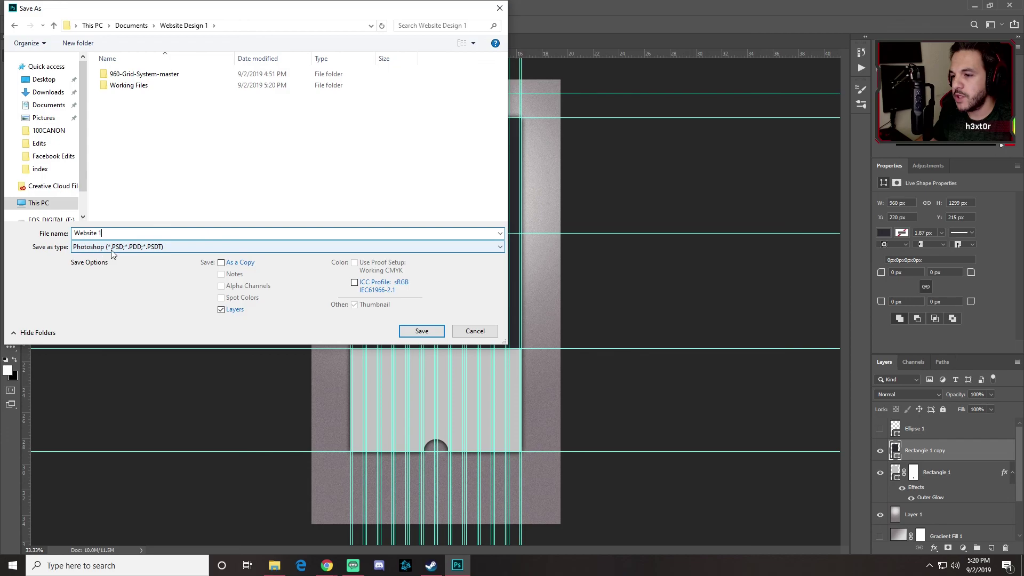
pyautogui.click(408, 330)
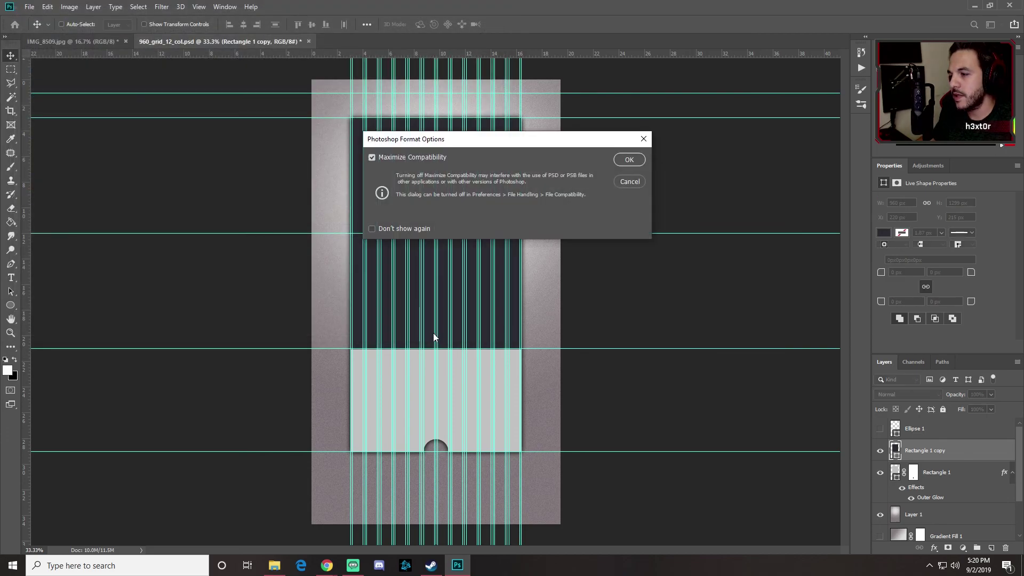
pyautogui.click(629, 159)
# Step: Show the hidden circle layer again and change the circle's fill color to white
pyautogui.click(326, 566)
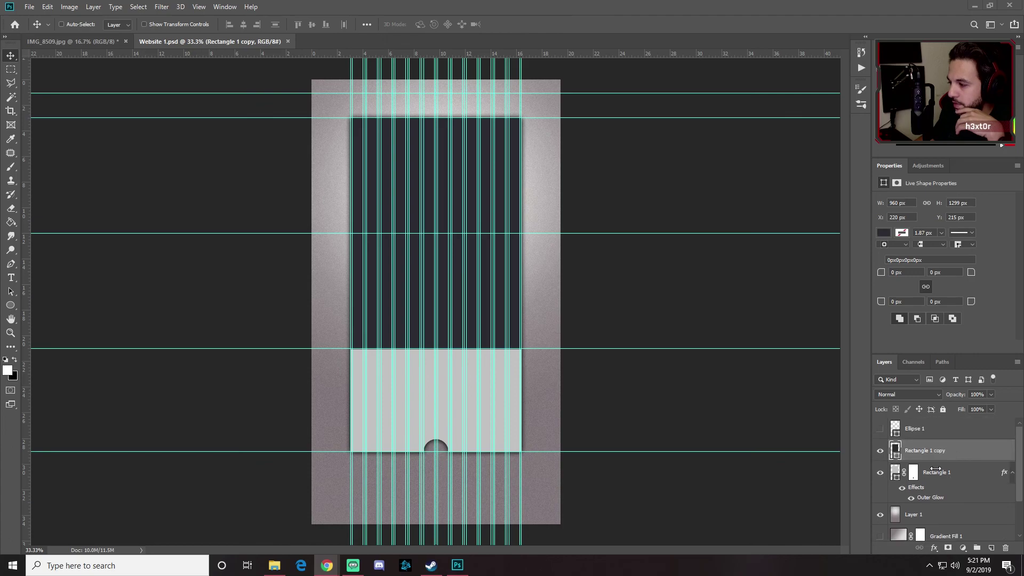
pyautogui.click(881, 429)
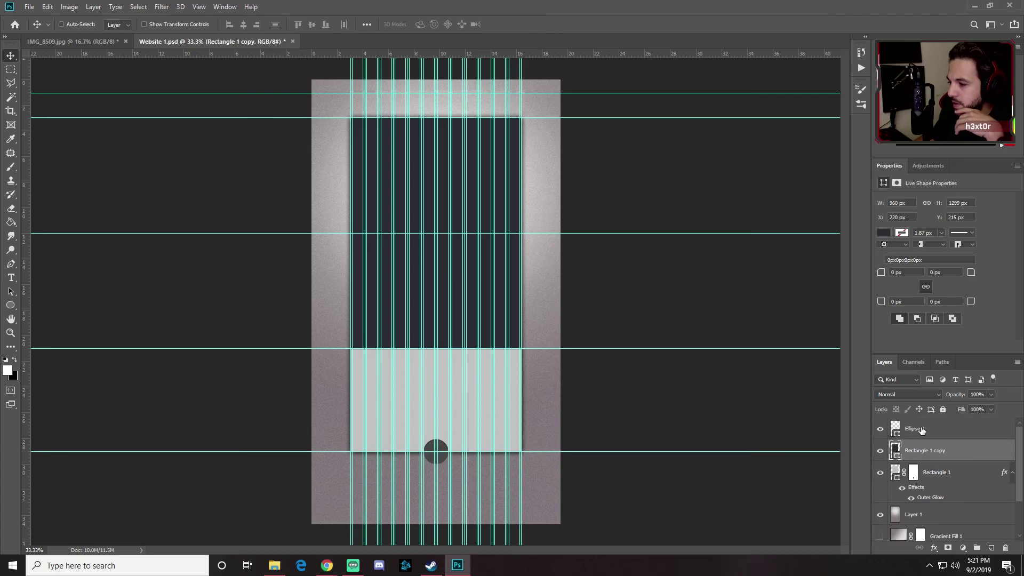
pyautogui.click(894, 429)
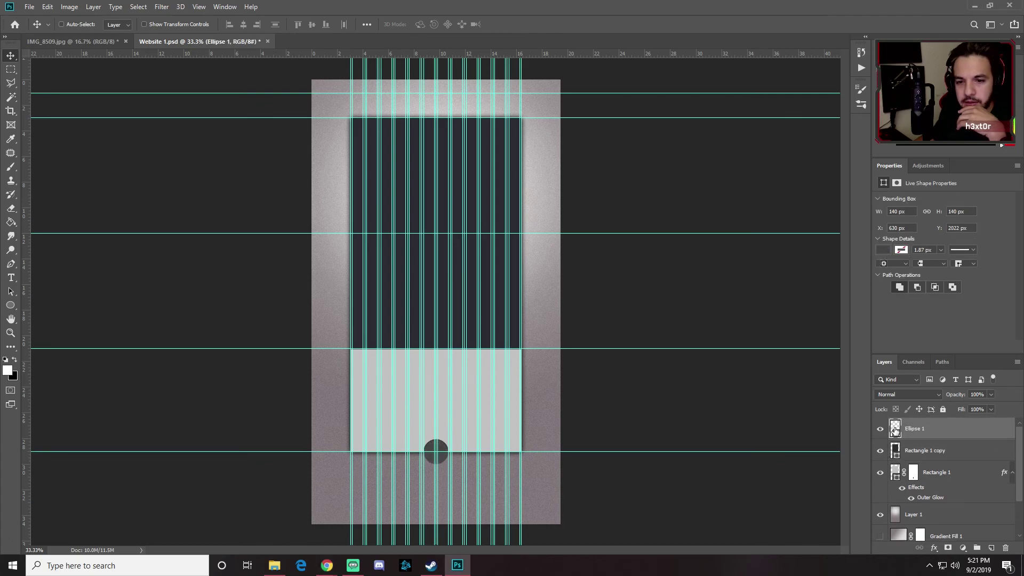
pyautogui.doubleClick(894, 429)
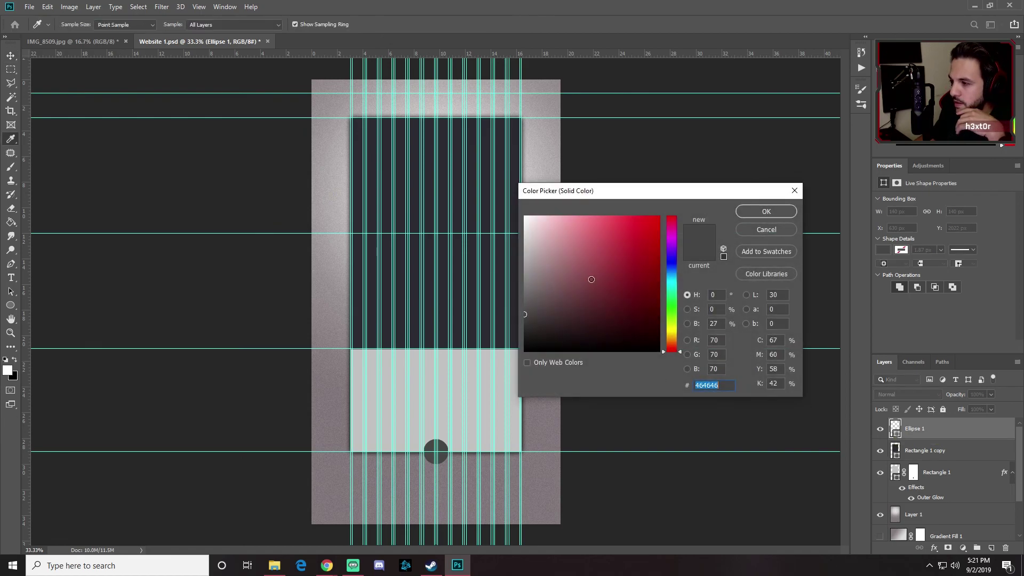
pyautogui.moveTo(560, 250); pyautogui.dragTo(504, 190)
pyautogui.click(767, 212)
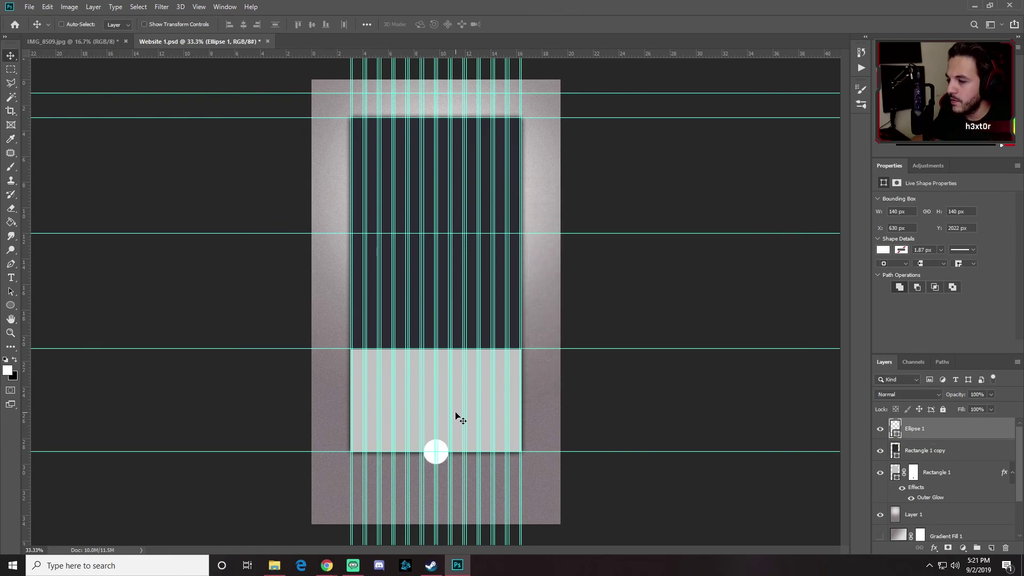
# Step: Move the white circle up onto the dark rectangle's lower edge, load its outline as a selection and hide the circle layer
pyautogui.moveTo(442, 452); pyautogui.dragTo(443, 346)
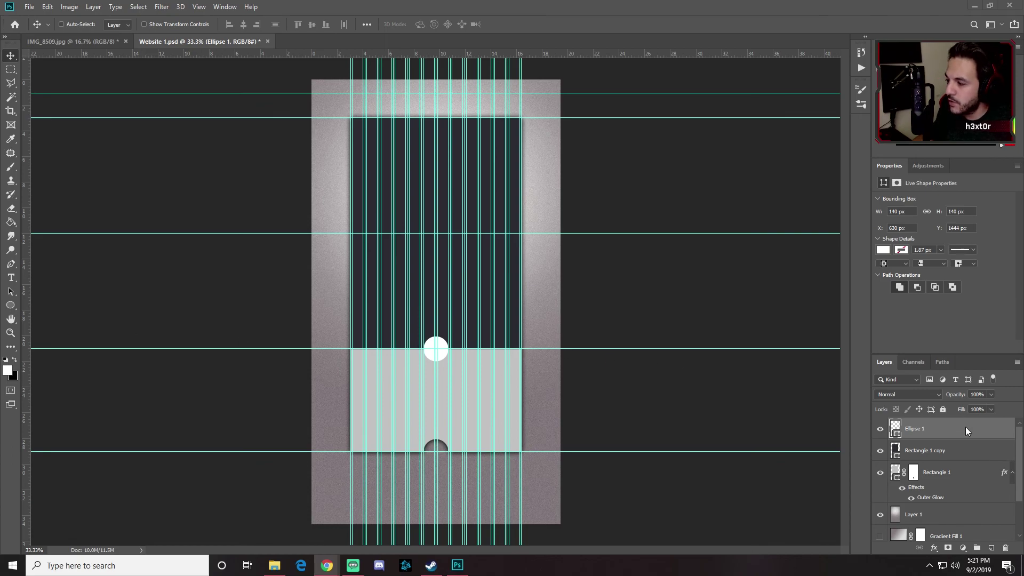
pyautogui.press('ctrl')
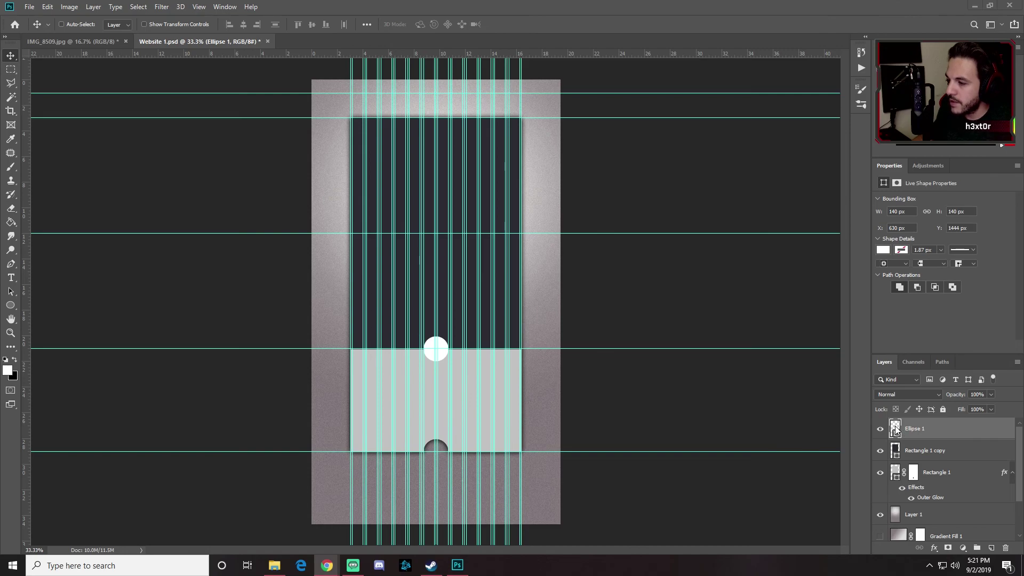
pyautogui.keyDown('ctrl'); pyautogui.click(896, 429); pyautogui.keyUp('ctrl')
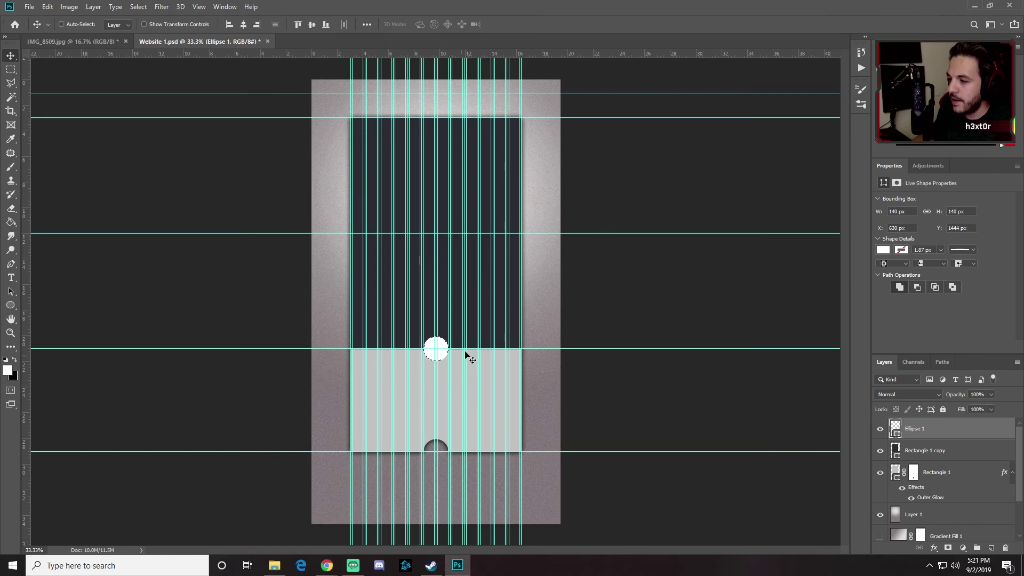
pyautogui.click(880, 430)
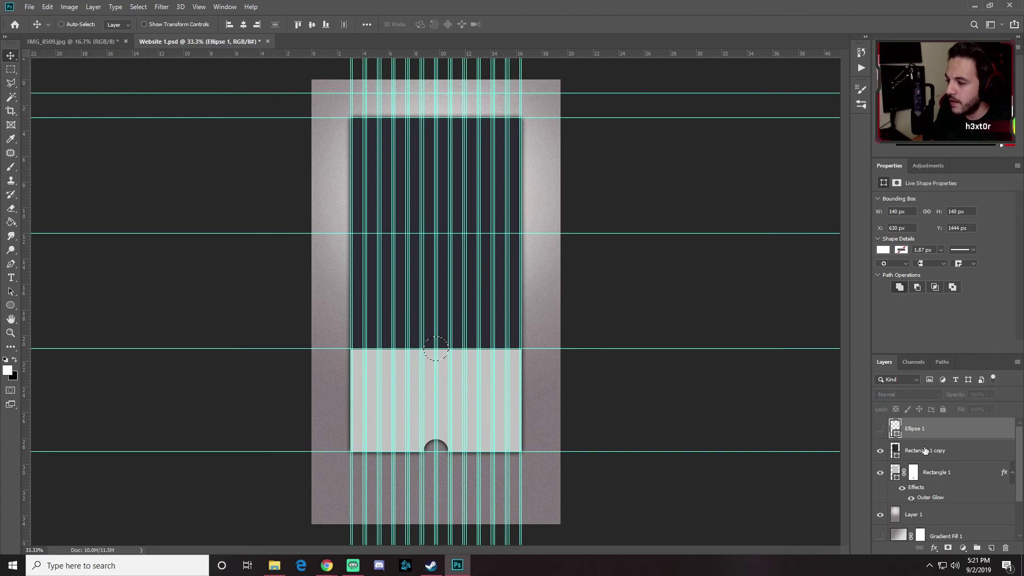
# Step: Mask the dark rectangle copy with the circle selection, invert the mask to cut out the circle, and hide the guides
pyautogui.click(944, 453)
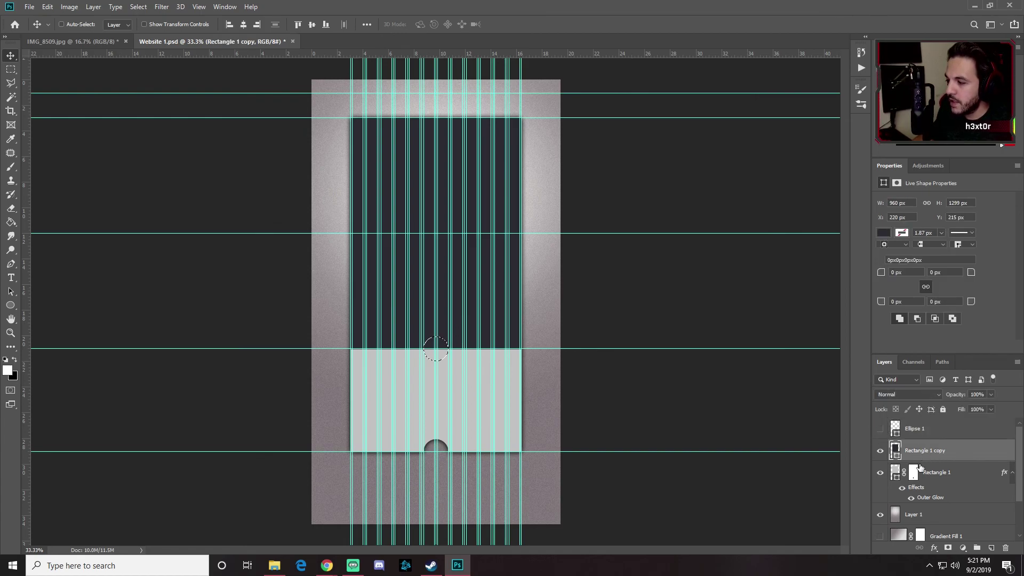
pyautogui.click(948, 549)
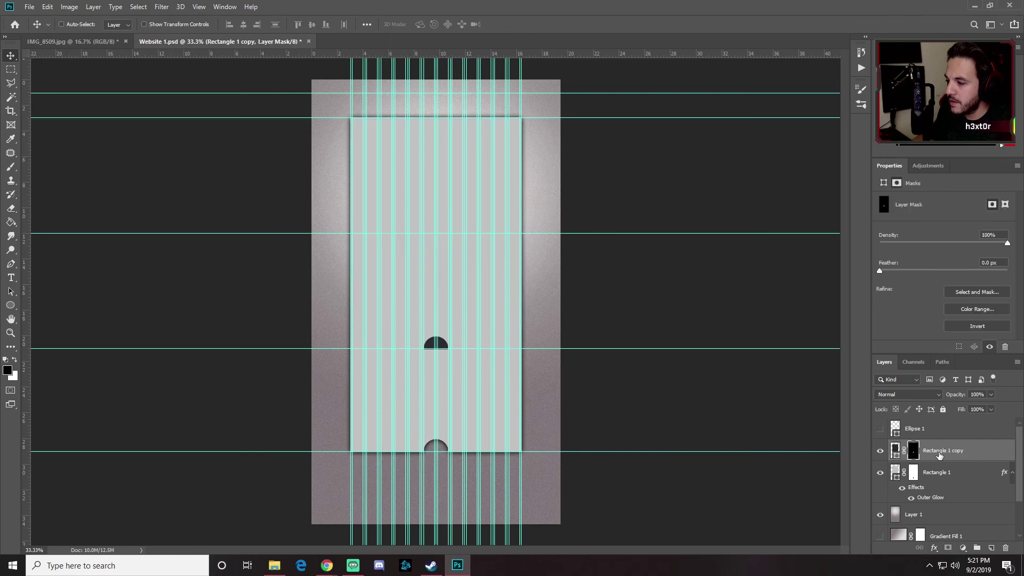
pyautogui.hotkey('ctrl', 'i')
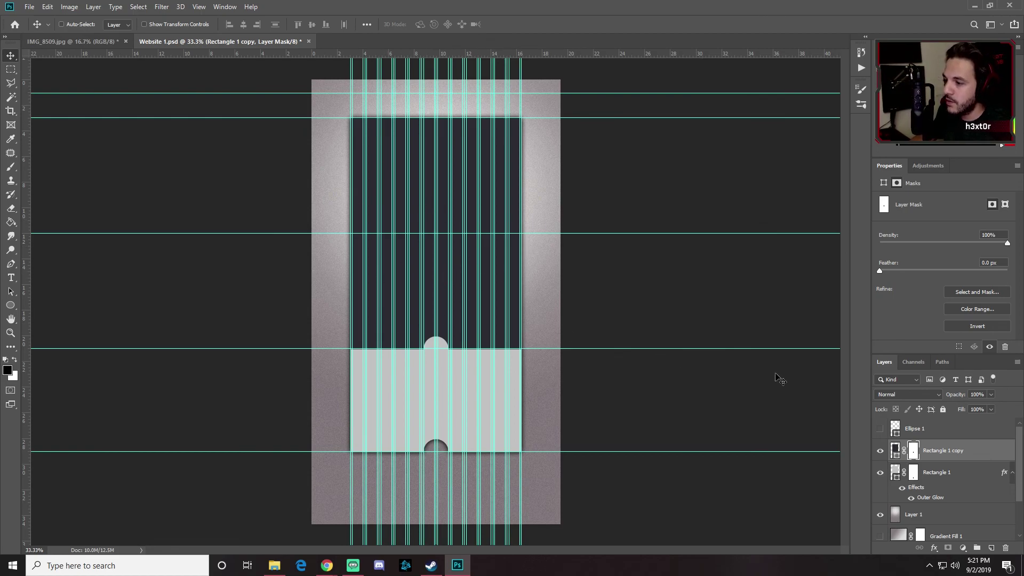
pyautogui.hotkey('ctrl', ';')
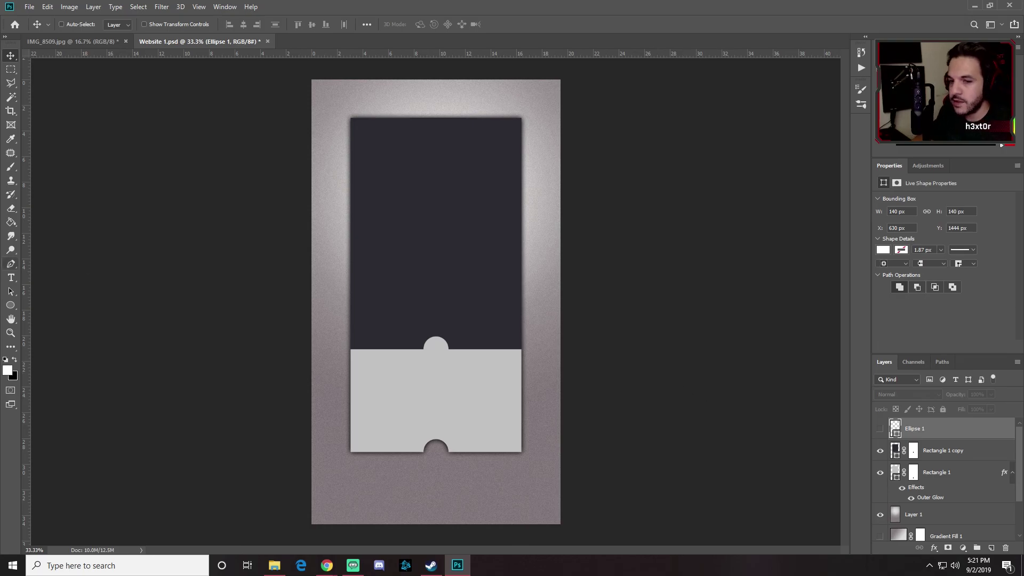
pyautogui.hotkey('alt', 'Tab')
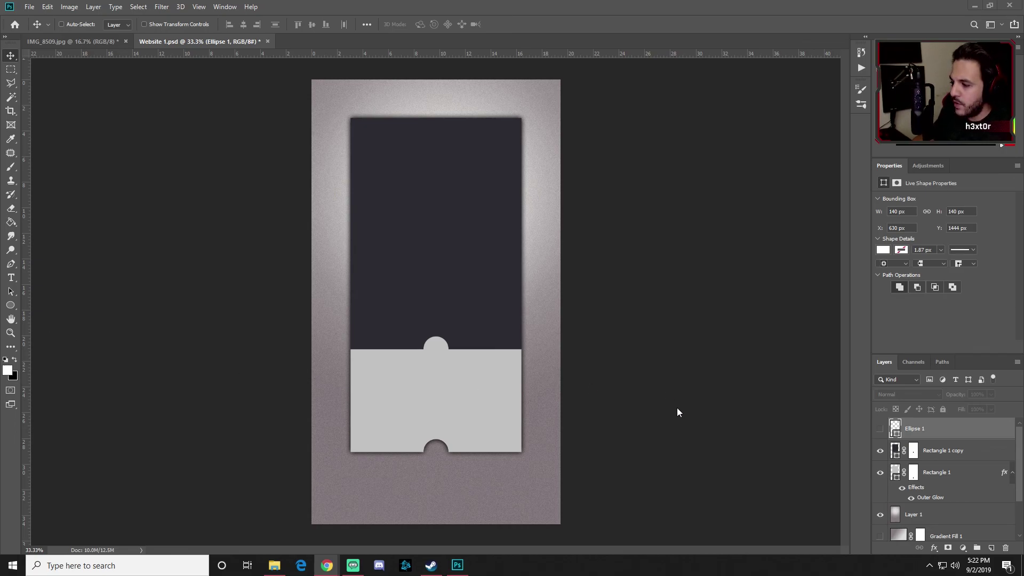
# Step: Add a gradient fill layer directly above Layer 1
pyautogui.moveTo(918, 354); pyautogui.dragTo(925, 296)
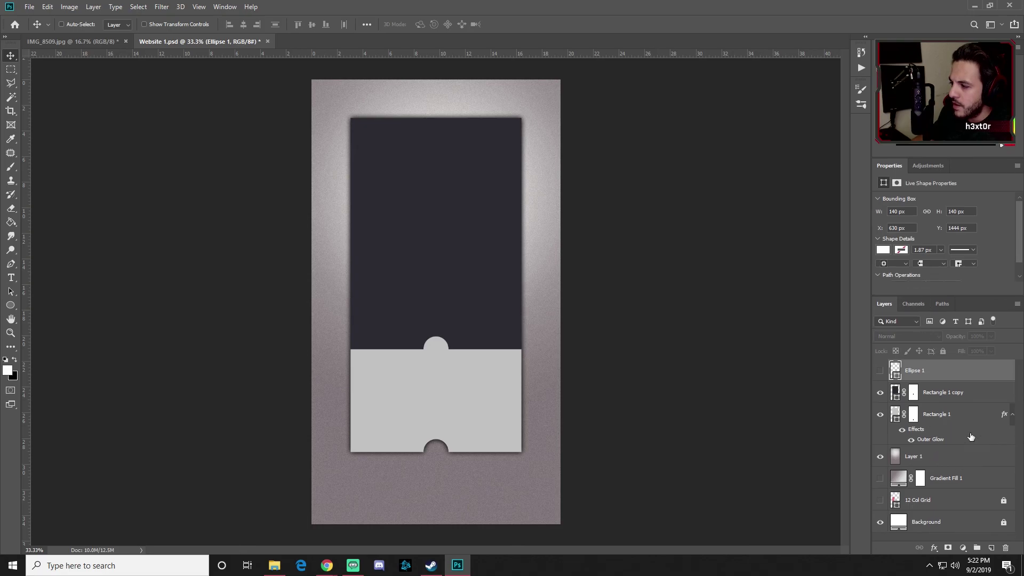
pyautogui.click(927, 462)
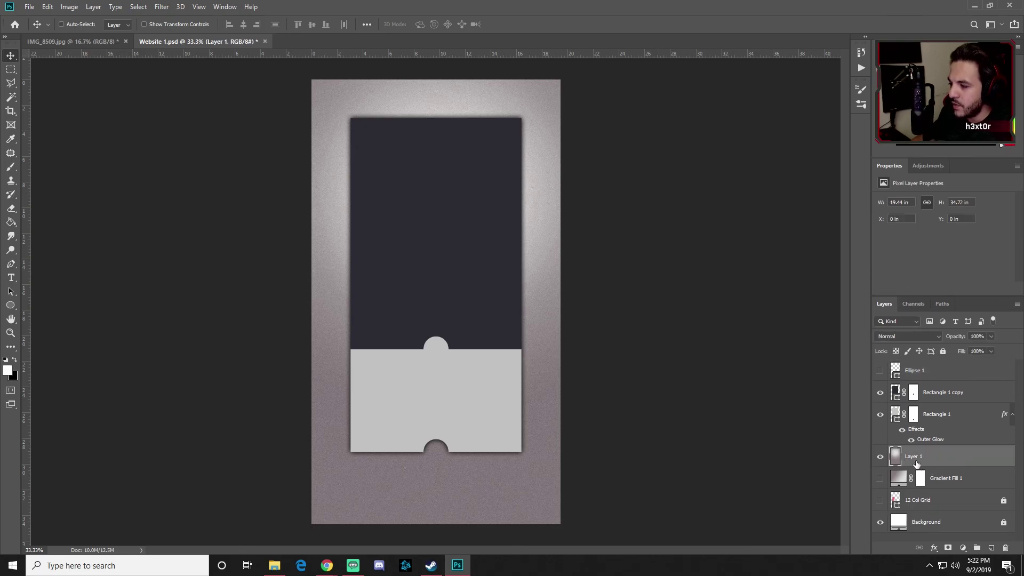
pyautogui.click(963, 548)
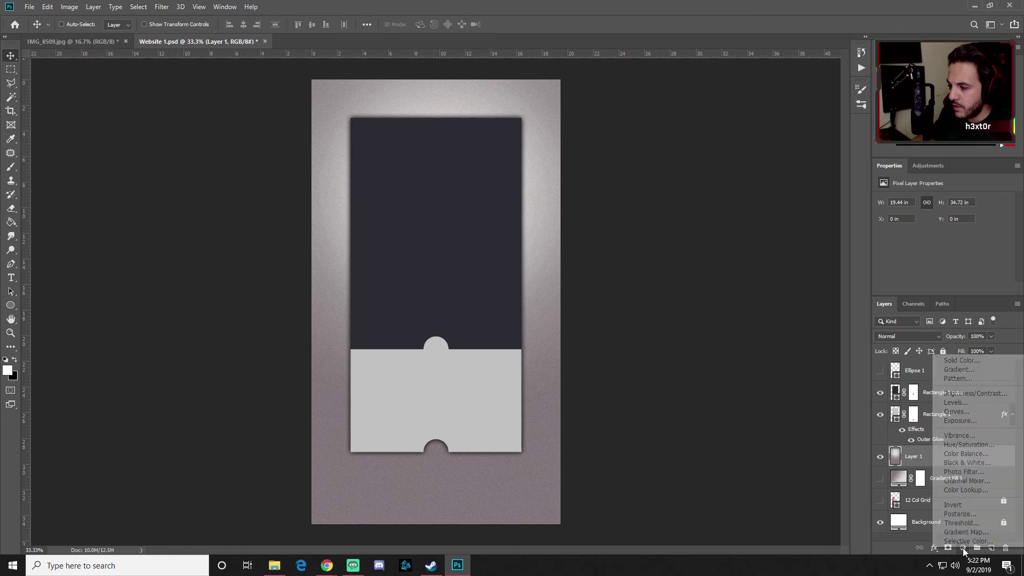
pyautogui.press('Escape')
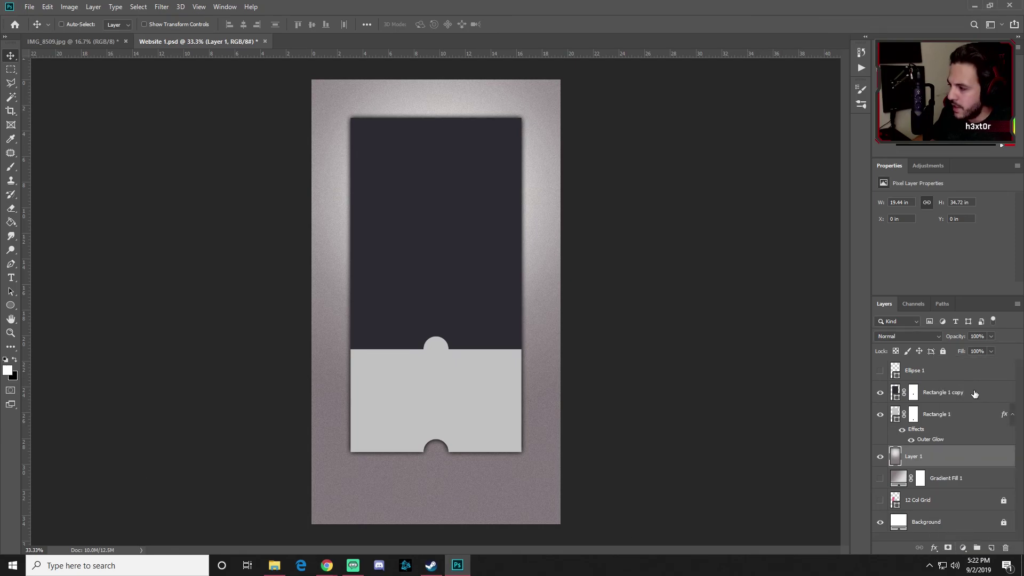
pyautogui.click(963, 548)
pyautogui.click(981, 326)
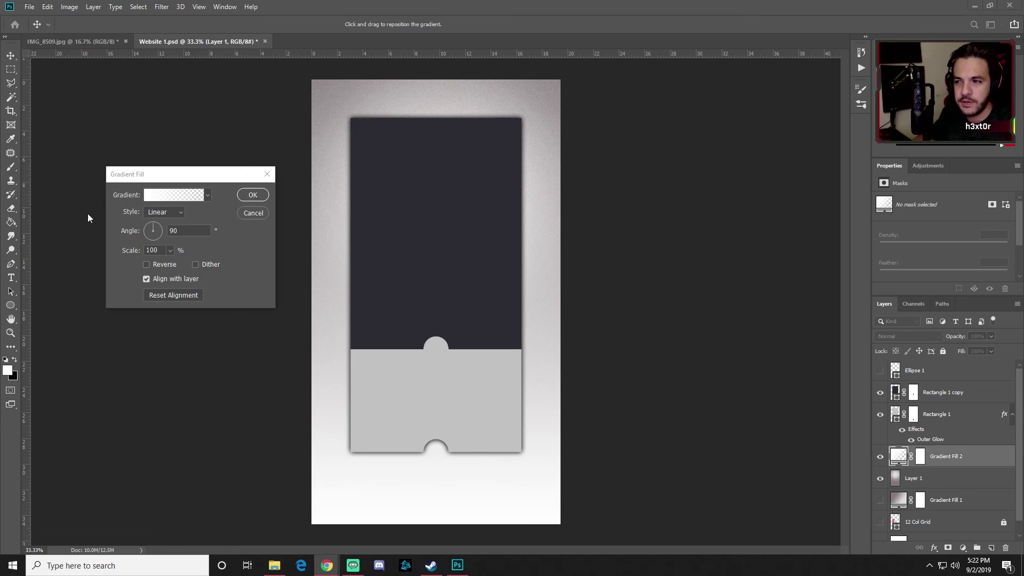
pyautogui.moveTo(180, 172); pyautogui.dragTo(255, 182)
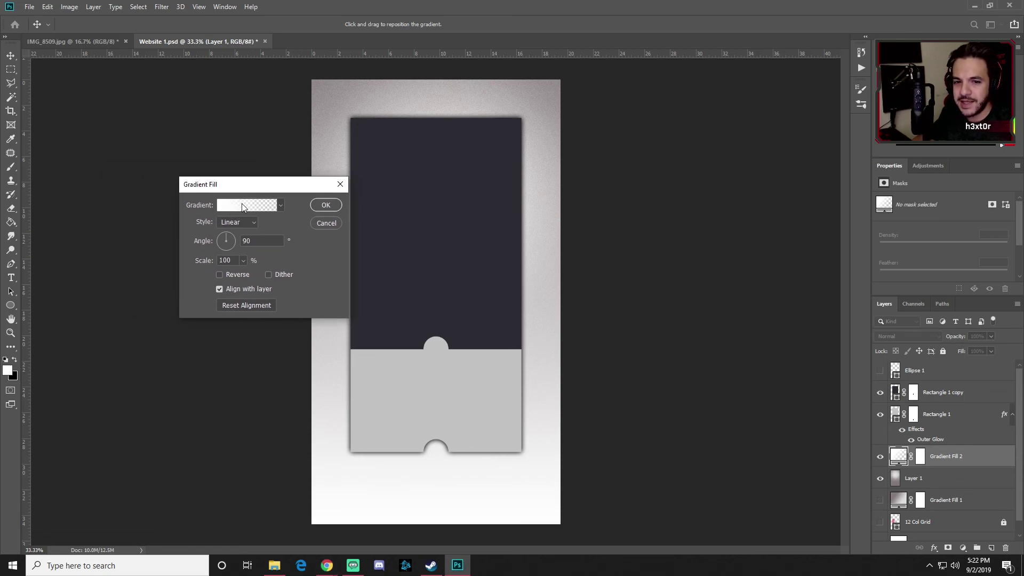
# Step: Set the gradient's starting color stop to 2b2a30
pyautogui.click(243, 206)
pyautogui.doubleClick(584, 342)
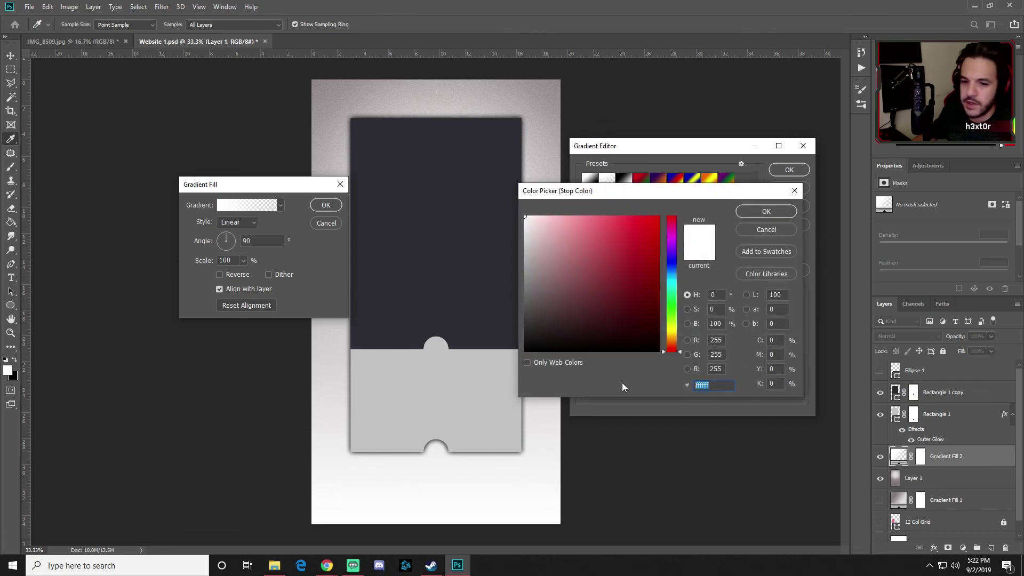
pyautogui.write('2b')
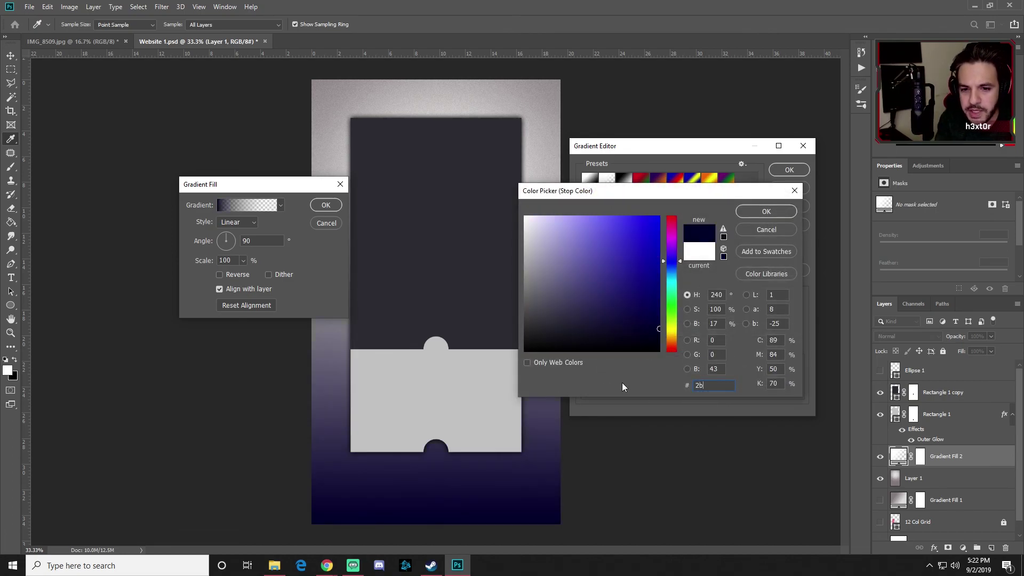
pyautogui.write('2a30')
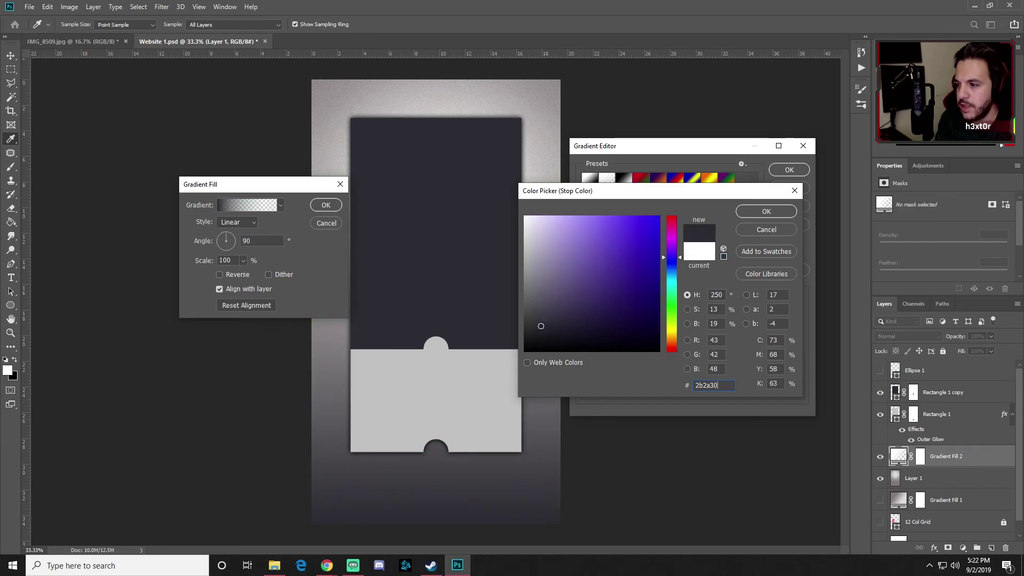
pyautogui.click(750, 211)
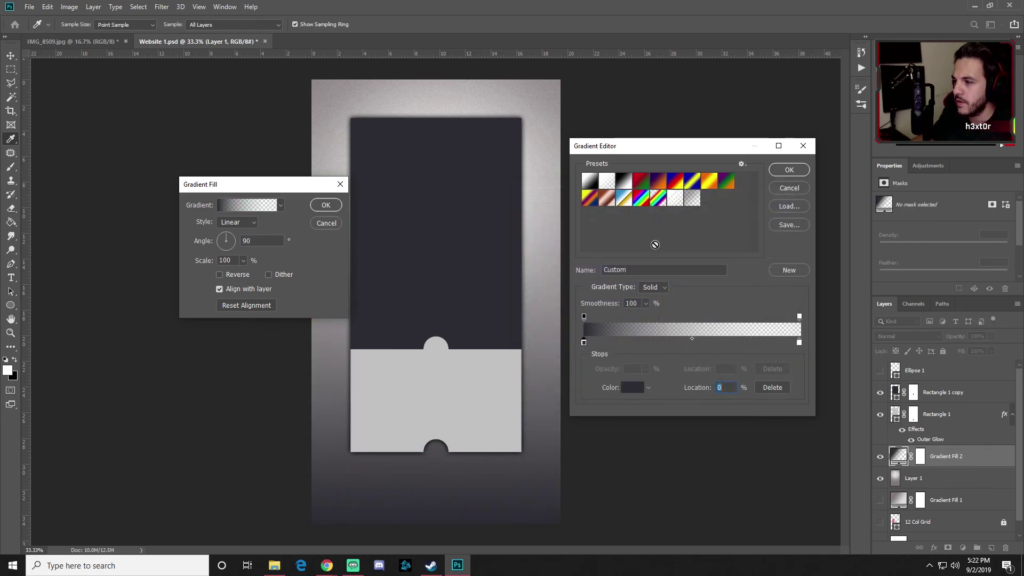
# Step: Set the gradient's ending color stop to e6dfd9
pyautogui.doubleClick(799, 341)
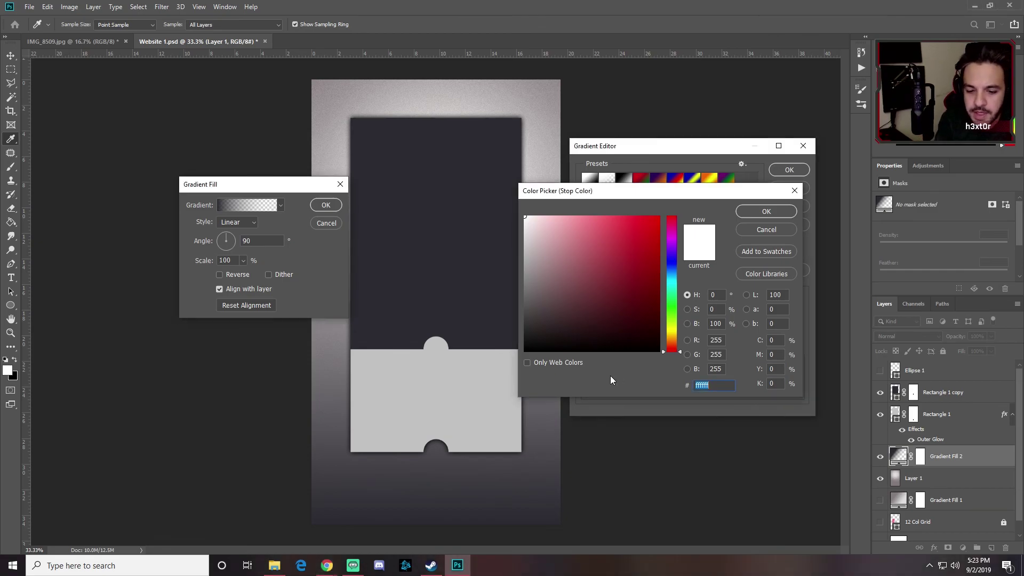
pyautogui.write('e6')
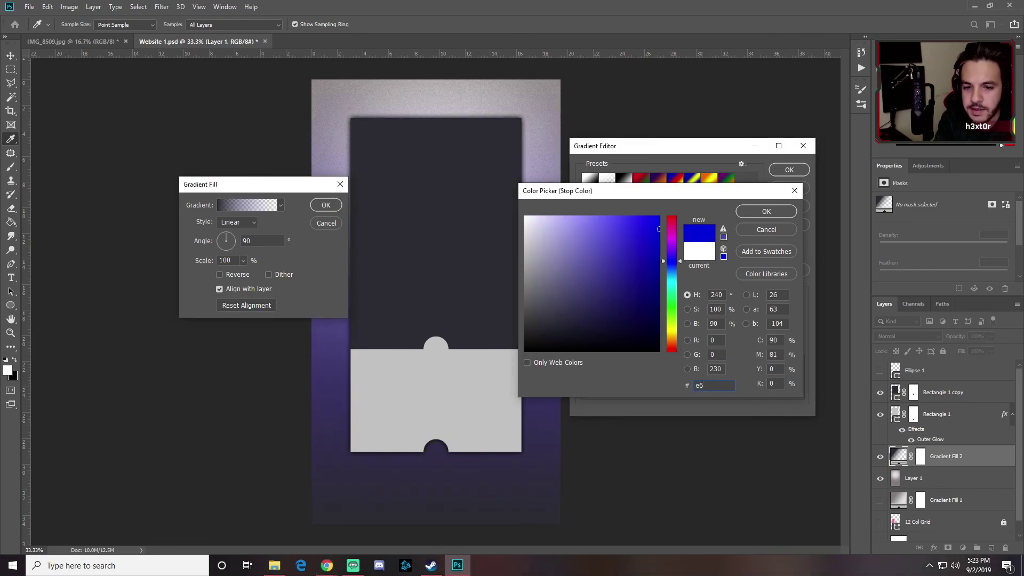
pyautogui.write('df')
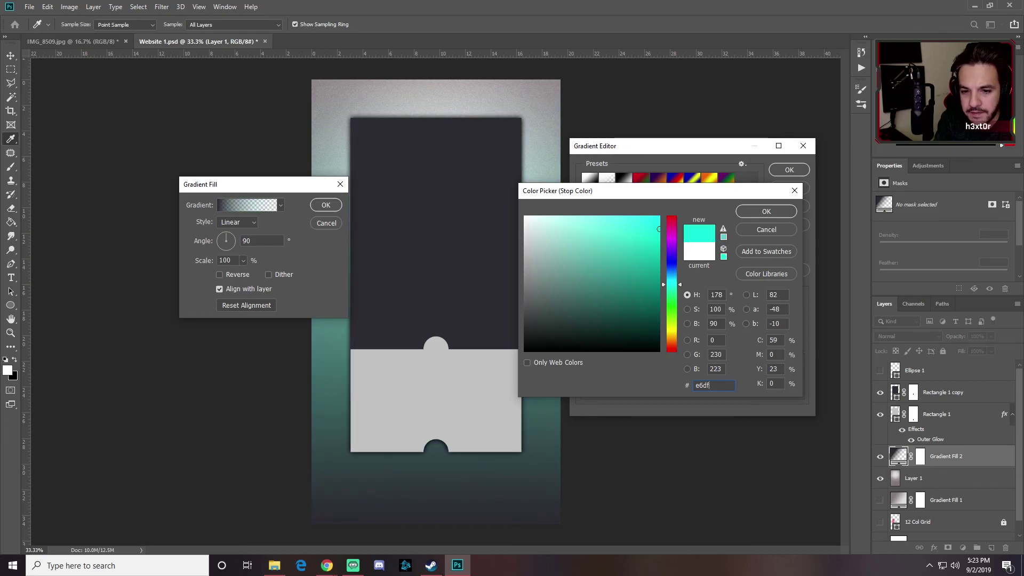
pyautogui.write('d9')
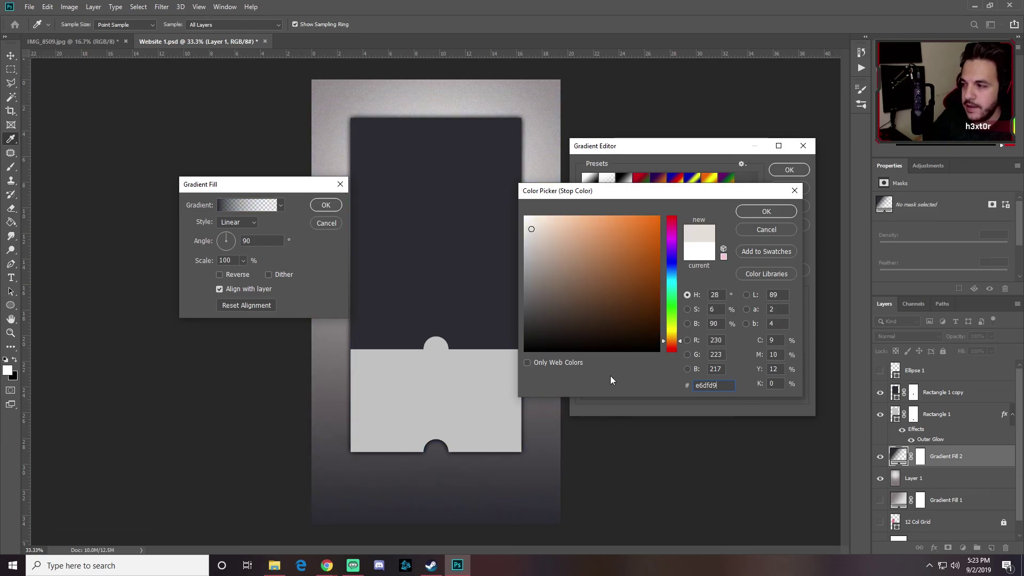
pyautogui.click(766, 212)
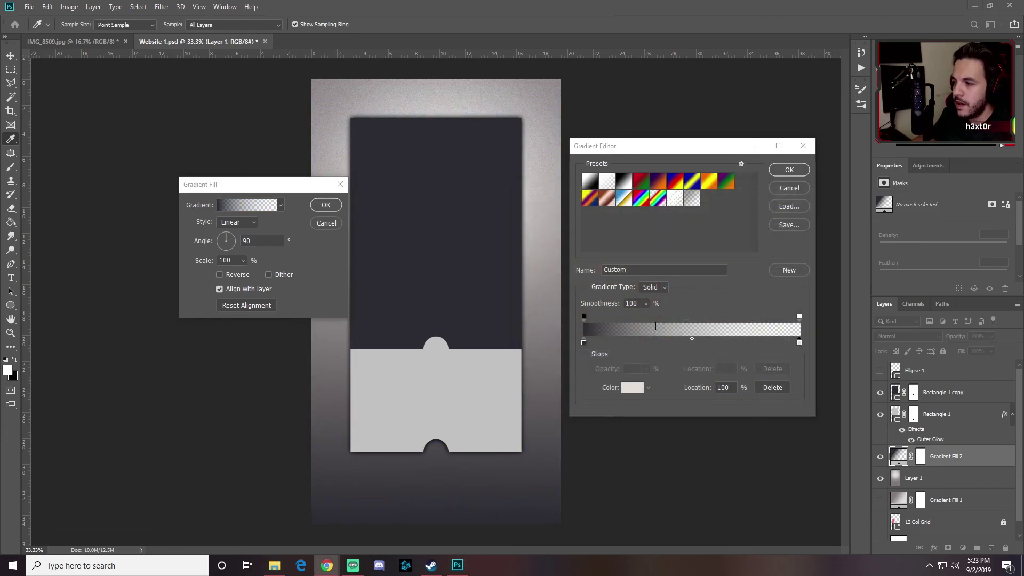
# Step: Shift the dark color stop inward, set the color midpoint to 27%, and accept the gradient fill
pyautogui.moveTo(584, 342); pyautogui.dragTo(618, 346)
pyautogui.moveTo(709, 337); pyautogui.dragTo(668, 338)
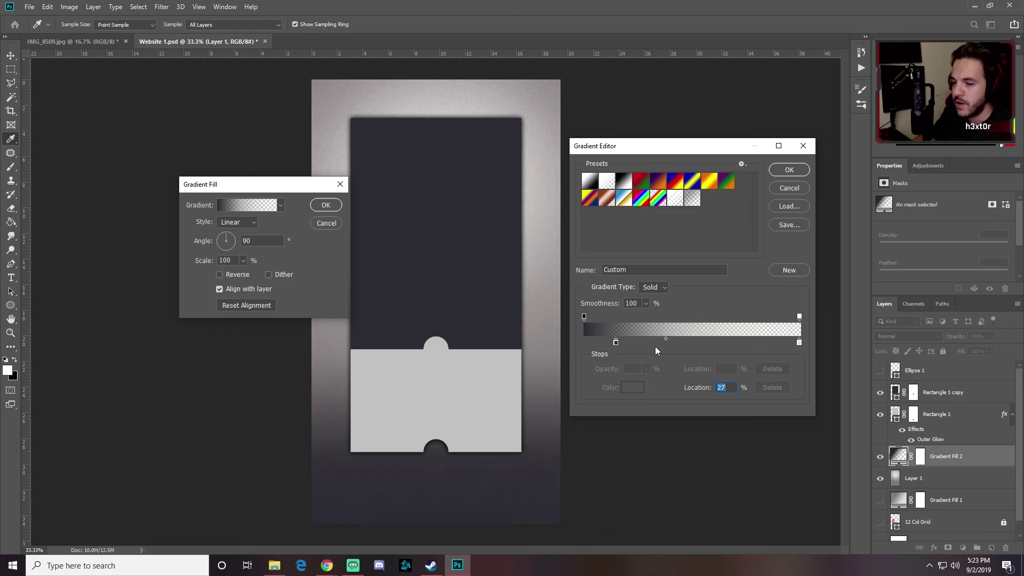
pyautogui.hotkey('alt', 'Tab')
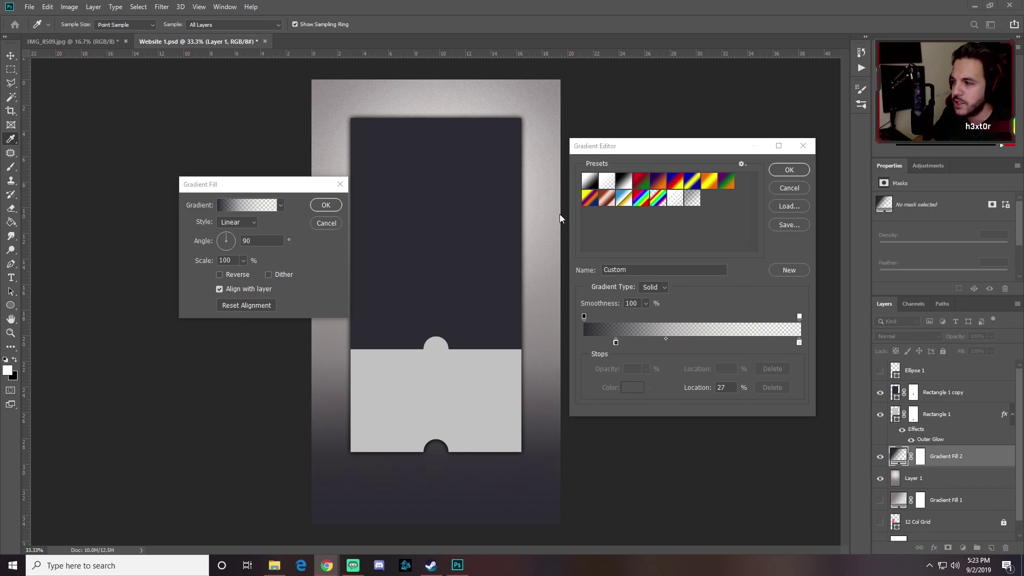
pyautogui.click(776, 185)
pyautogui.click(785, 170)
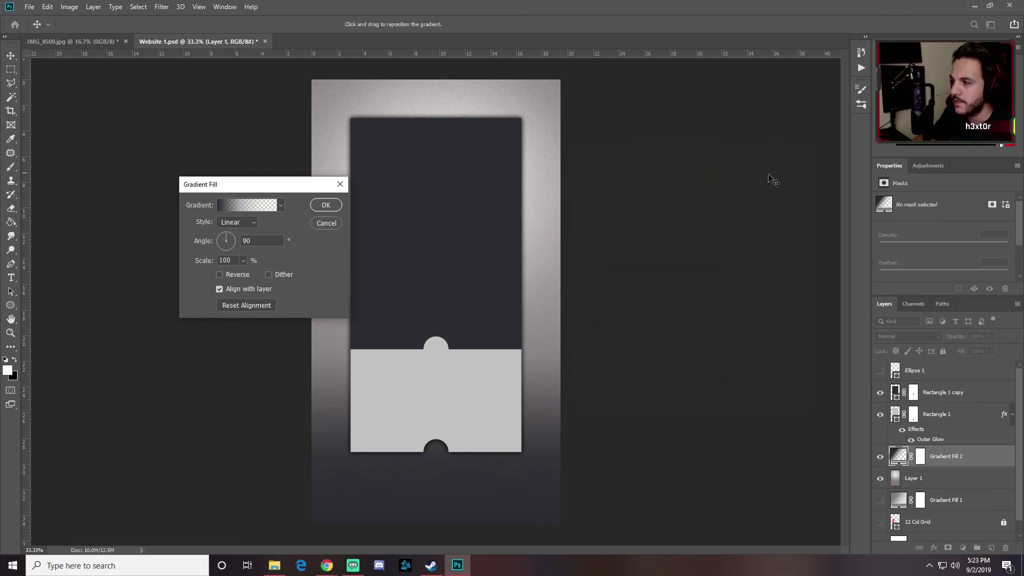
pyautogui.click(326, 205)
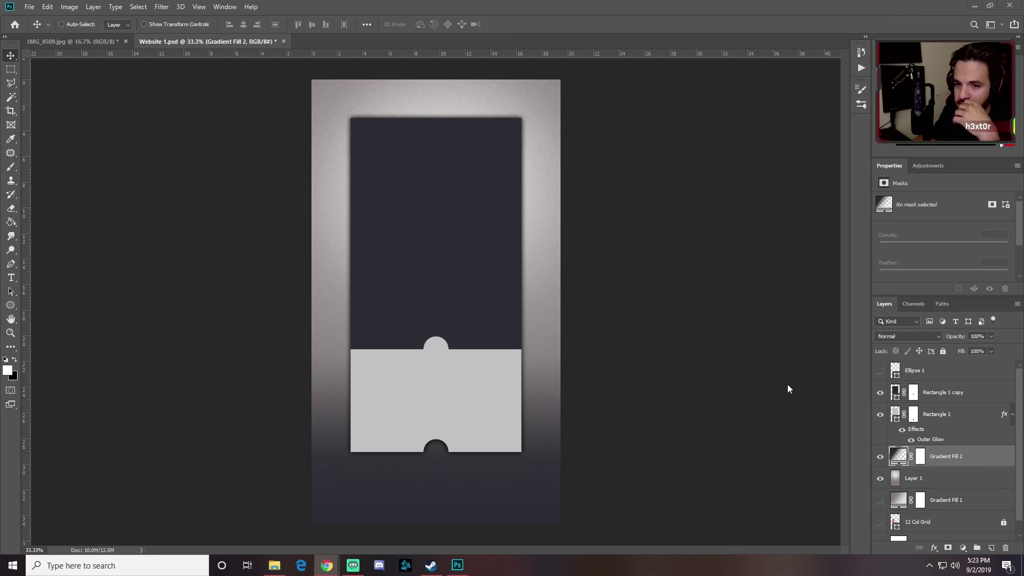
# Step: Set the Gradient Fill 2 layer to Multiply blending at 95% opacity
pyautogui.click(913, 338)
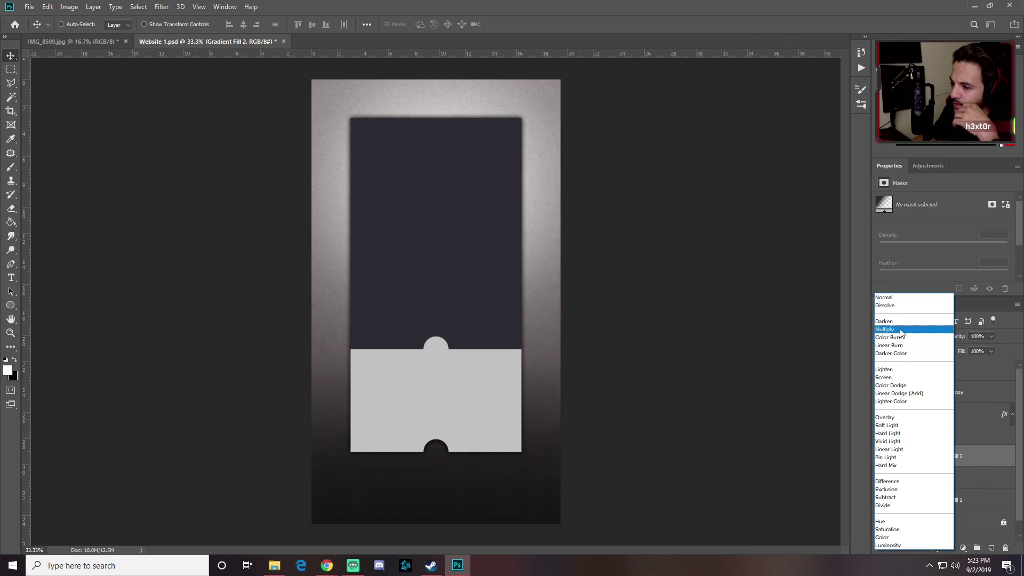
pyautogui.click(901, 331)
pyautogui.click(985, 338)
pyautogui.write('95')
pyautogui.press('Return')
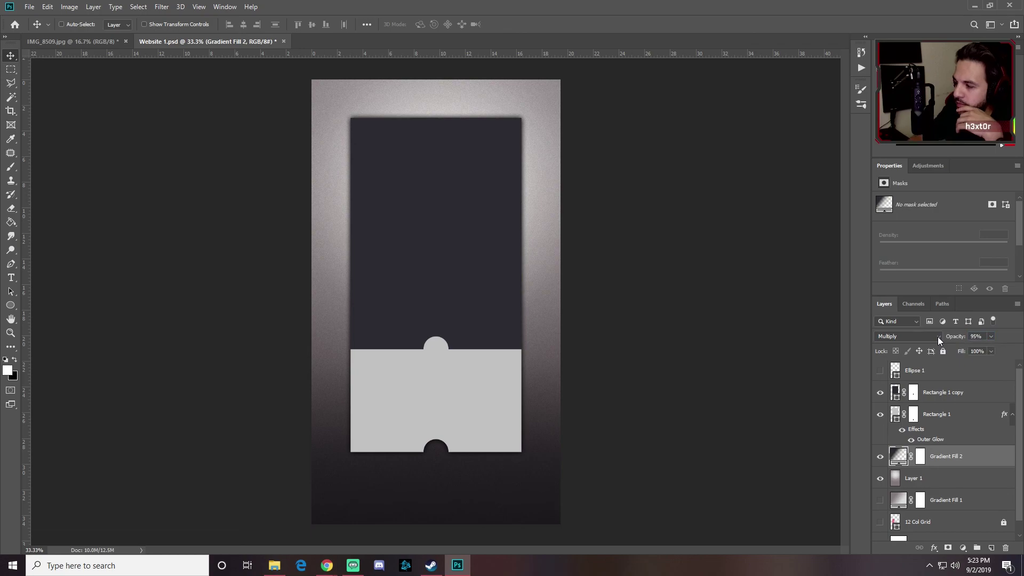
# Step: Target the Gradient Fill 2 mask, show the guides, and marquee the full page width from the page top to just above the lower notch
pyautogui.click(921, 461)
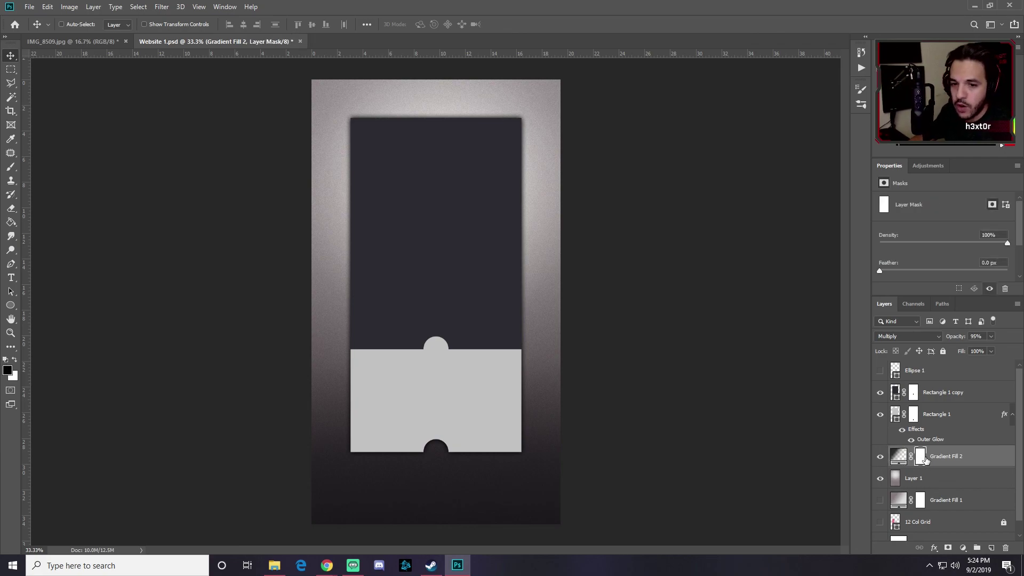
pyautogui.click(14, 71)
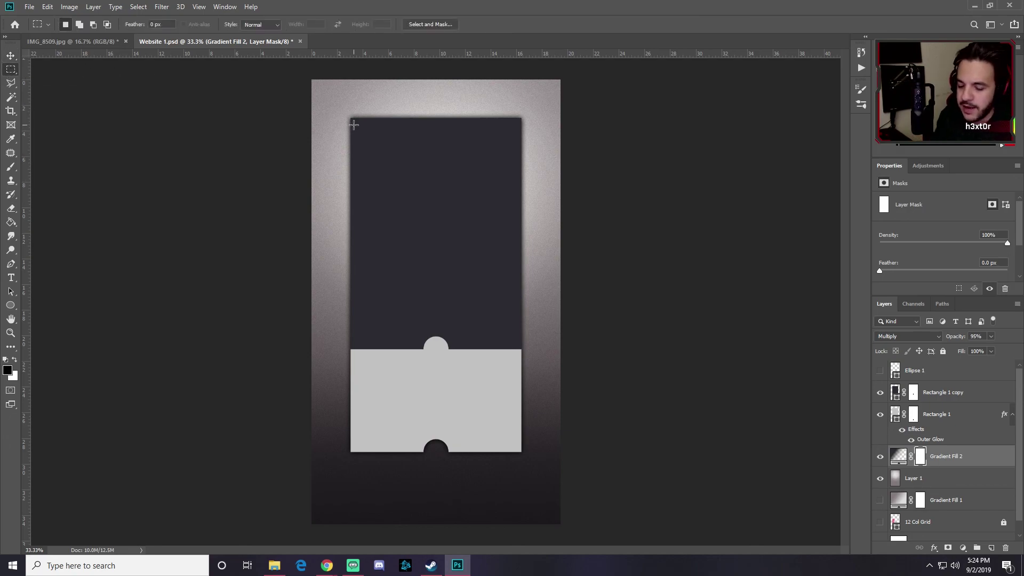
pyautogui.hotkey('ctrl', ';')
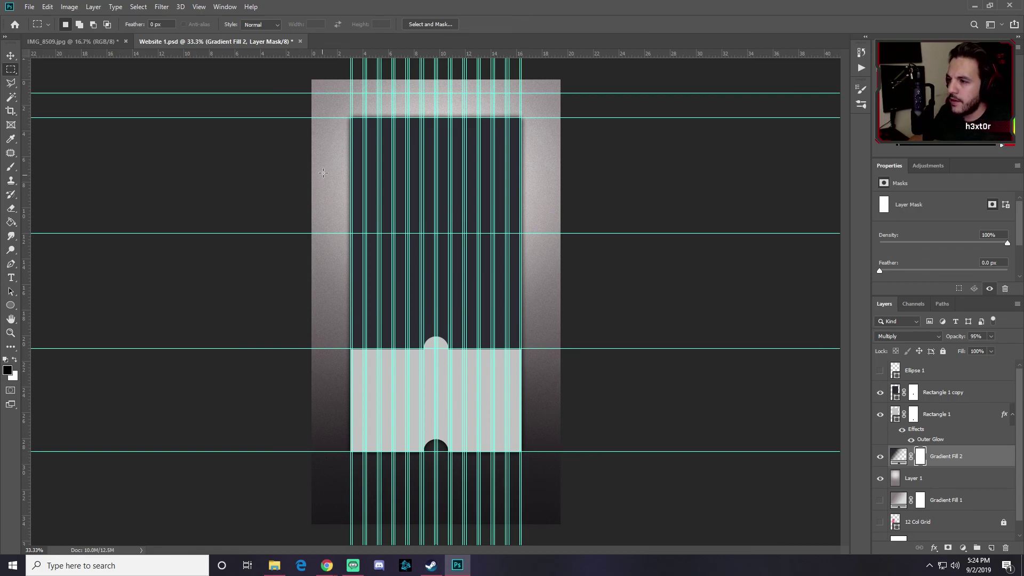
pyautogui.moveTo(313, 81); pyautogui.dragTo(583, 413)
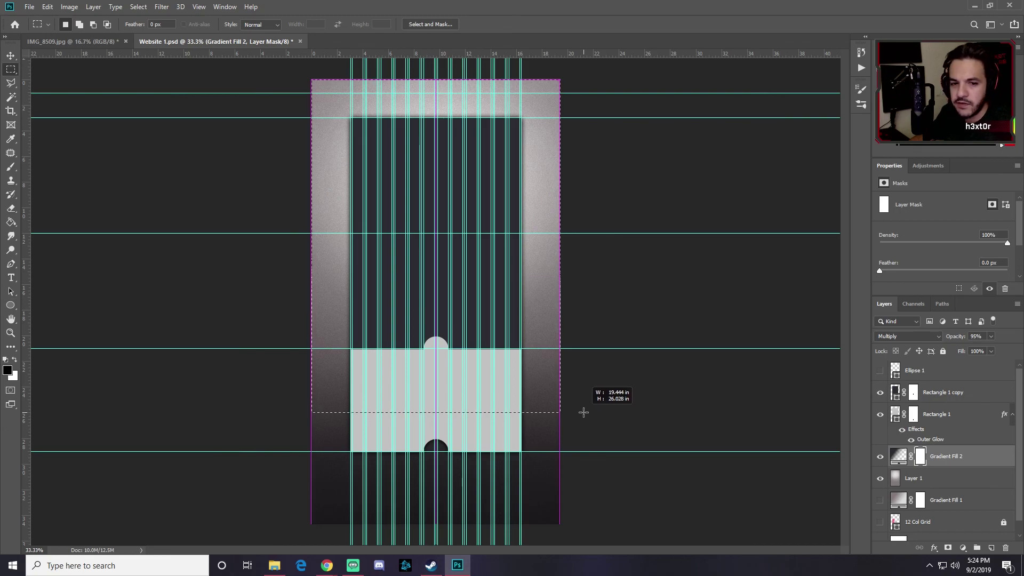
pyautogui.moveTo(583, 413); pyautogui.dragTo(595, 425)
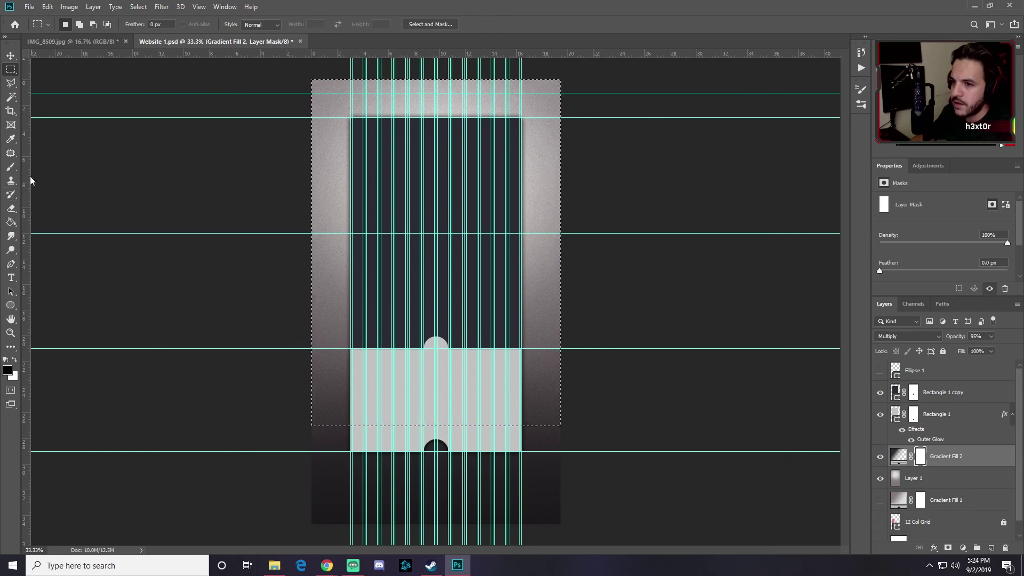
# Step: Paint black with the Brush across the selected area of the Gradient Fill 2 mask, deselect, and save the document
pyautogui.click(10, 167)
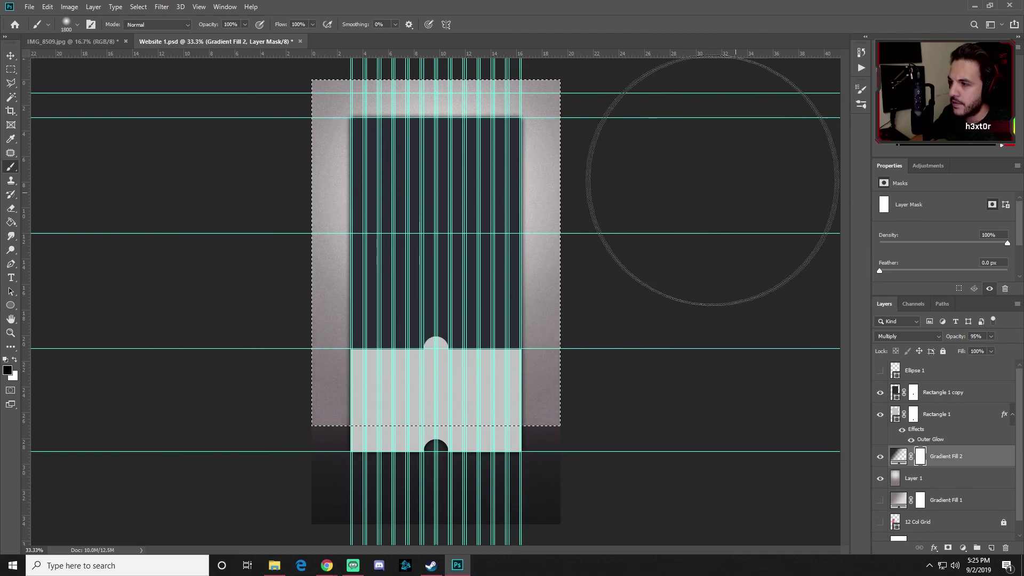
pyautogui.moveTo(312, 355)
pyautogui.mouseDown()
pyautogui.moveTo(374, 352)
pyautogui.moveTo(606, 103)
pyautogui.moveTo(206, 269)
pyautogui.mouseUp()
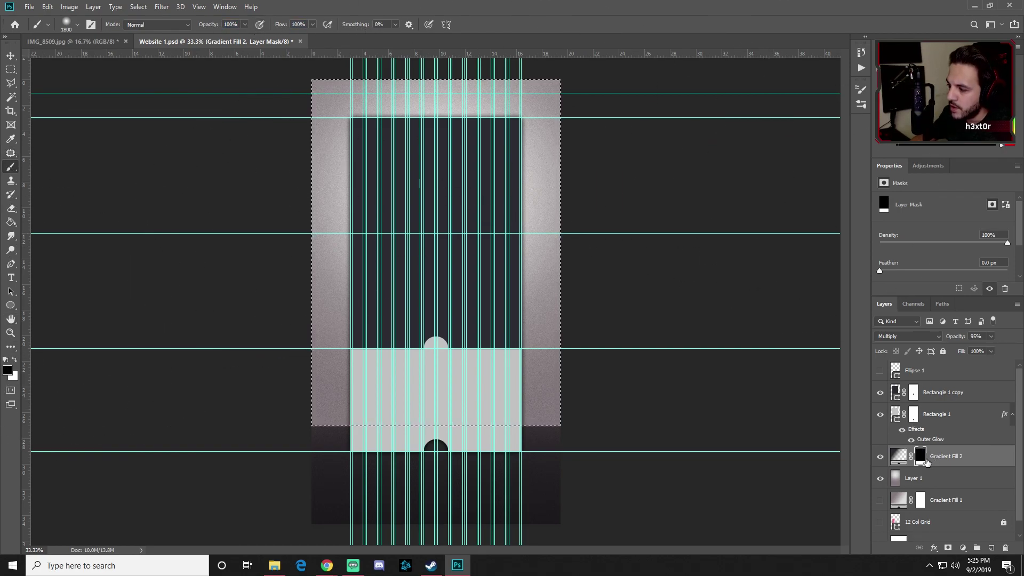
pyautogui.click(11, 55)
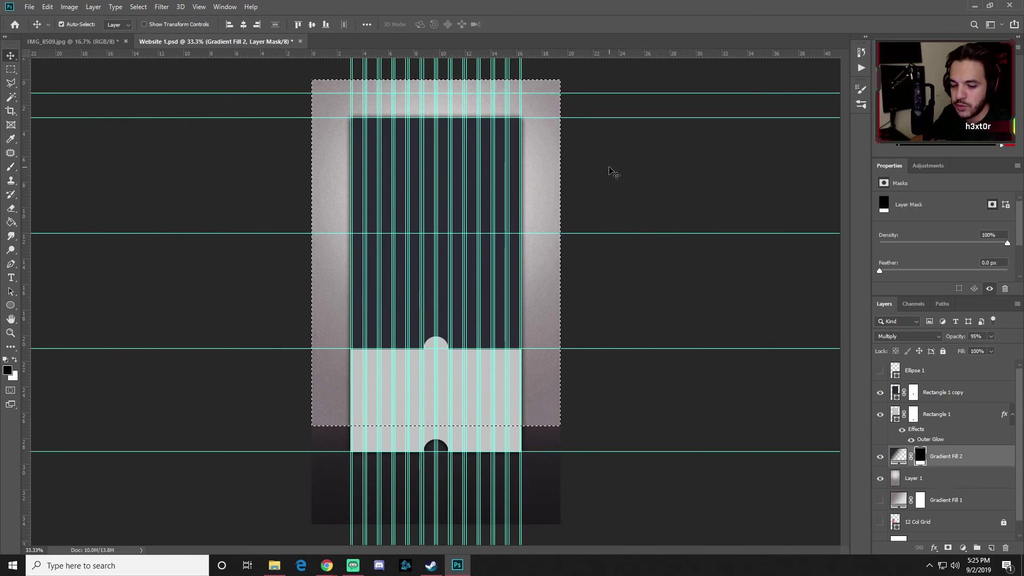
pyautogui.hotkey('ctrl', 'd')
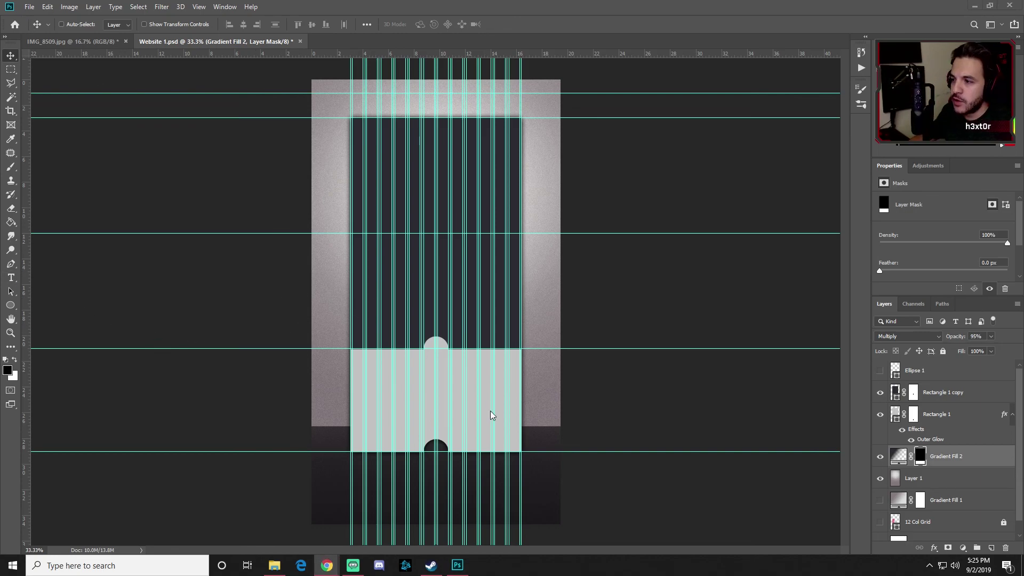
pyautogui.click(29, 6)
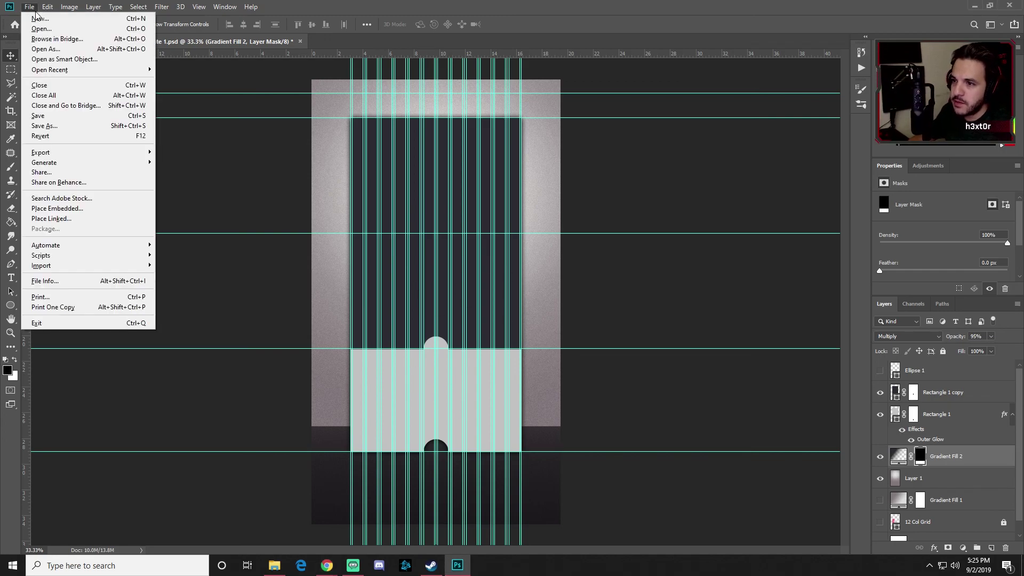
pyautogui.click(80, 115)
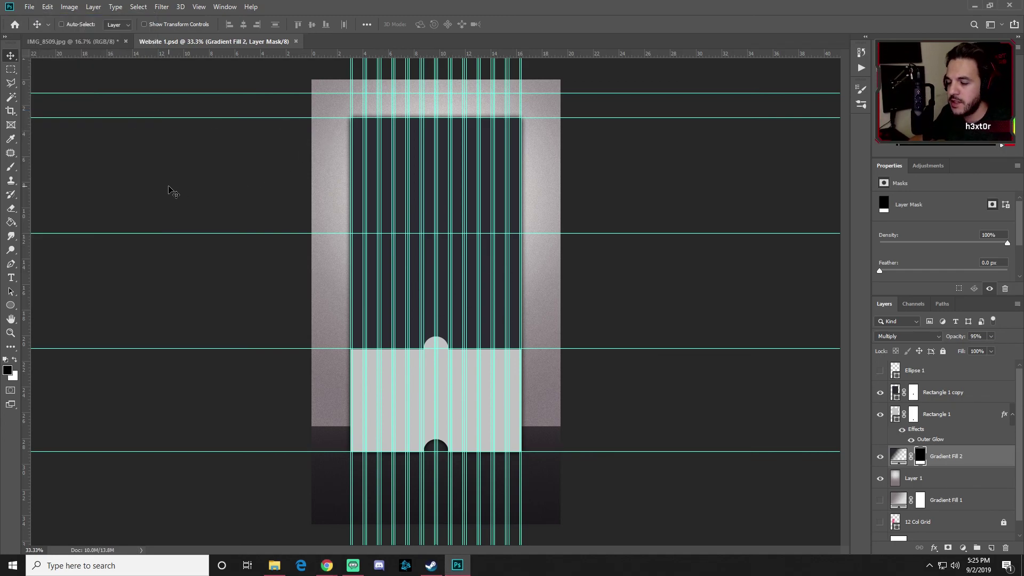
# Step: Place the notebook-1280538 image as an embedded object and scale it to about 200% to span the page width
pyautogui.click(29, 7)
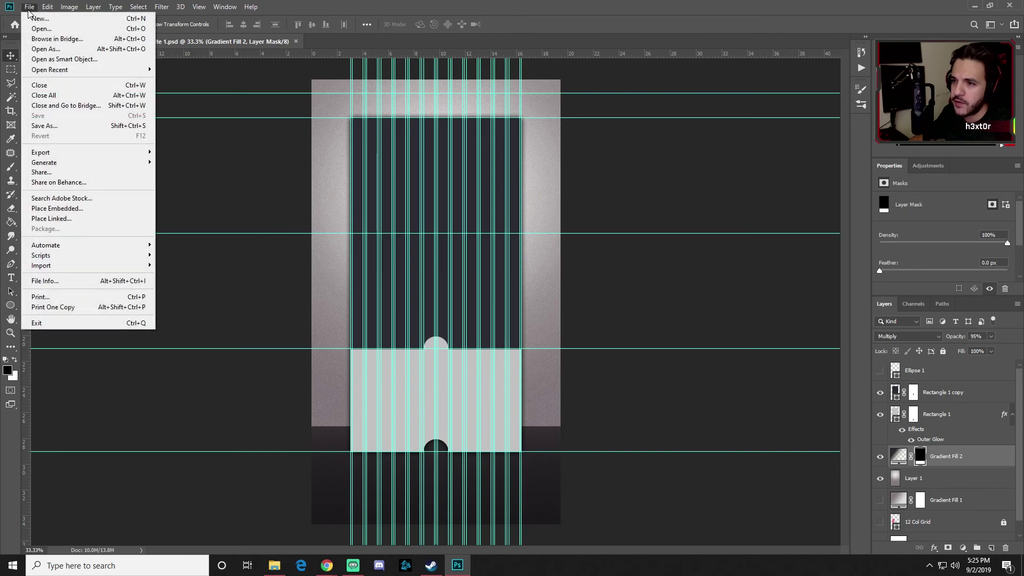
pyautogui.click(71, 209)
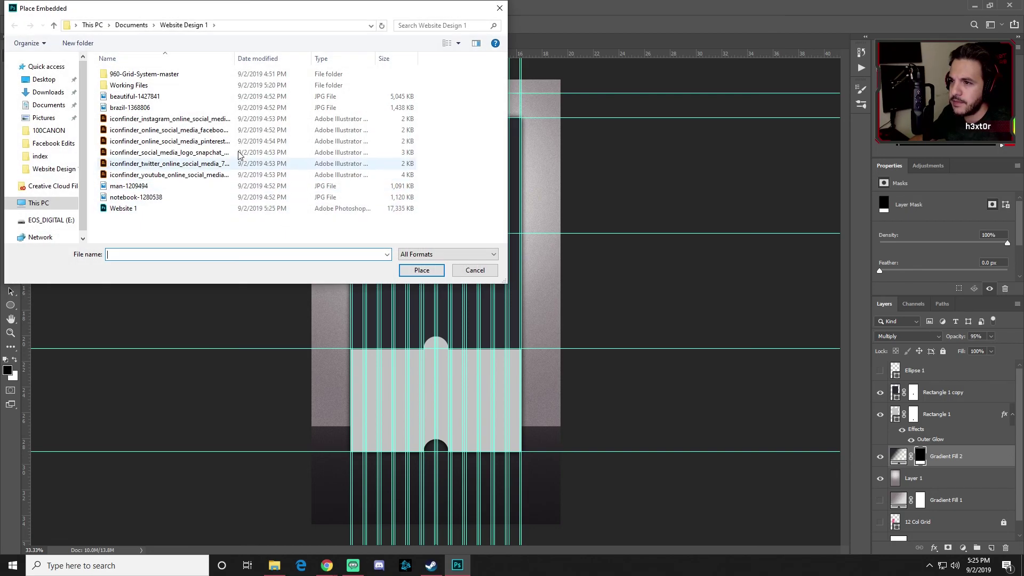
pyautogui.click(134, 98)
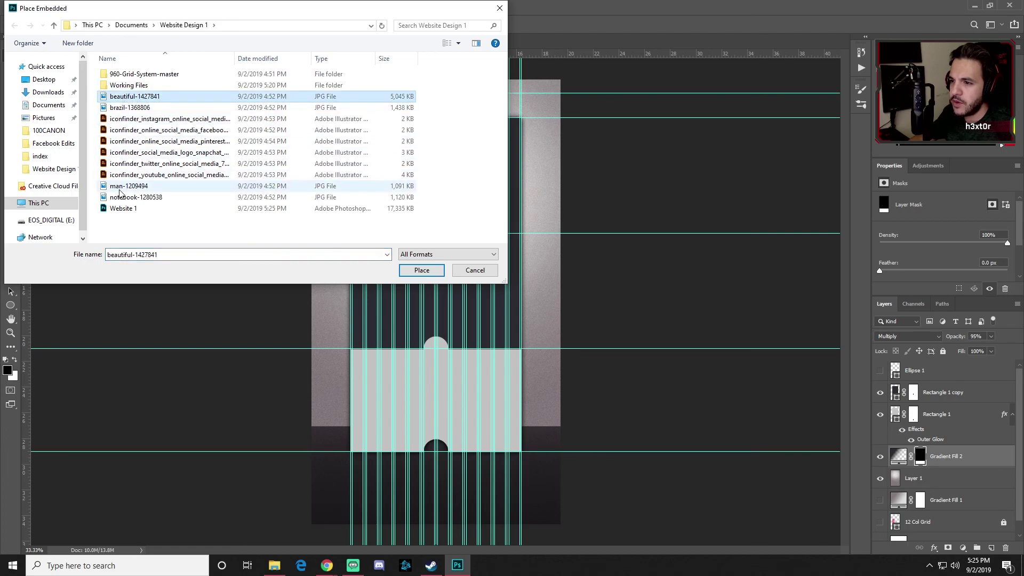
pyautogui.click(152, 198)
pyautogui.click(410, 270)
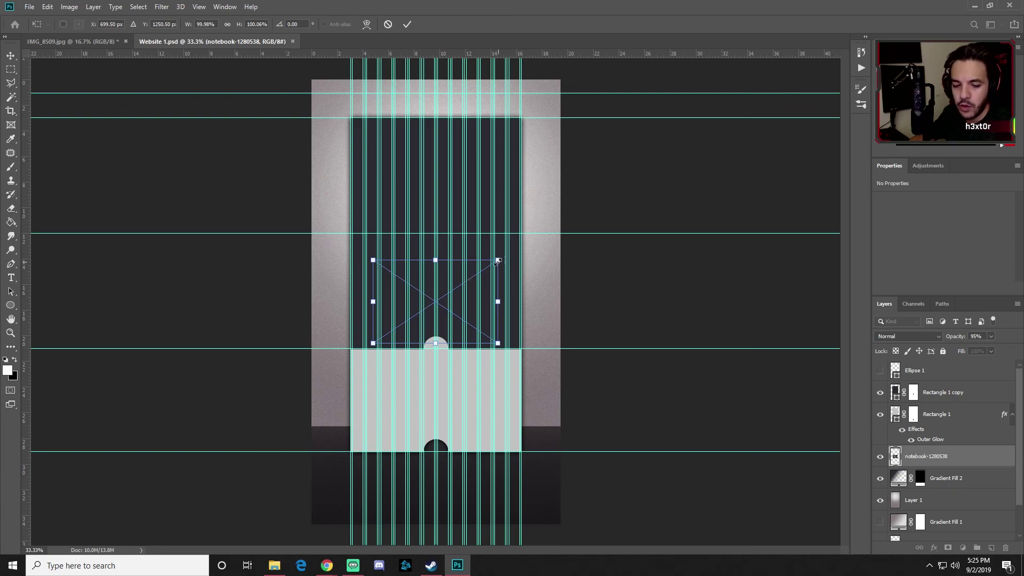
pyautogui.moveTo(497, 261); pyautogui.dragTo(561, 218)
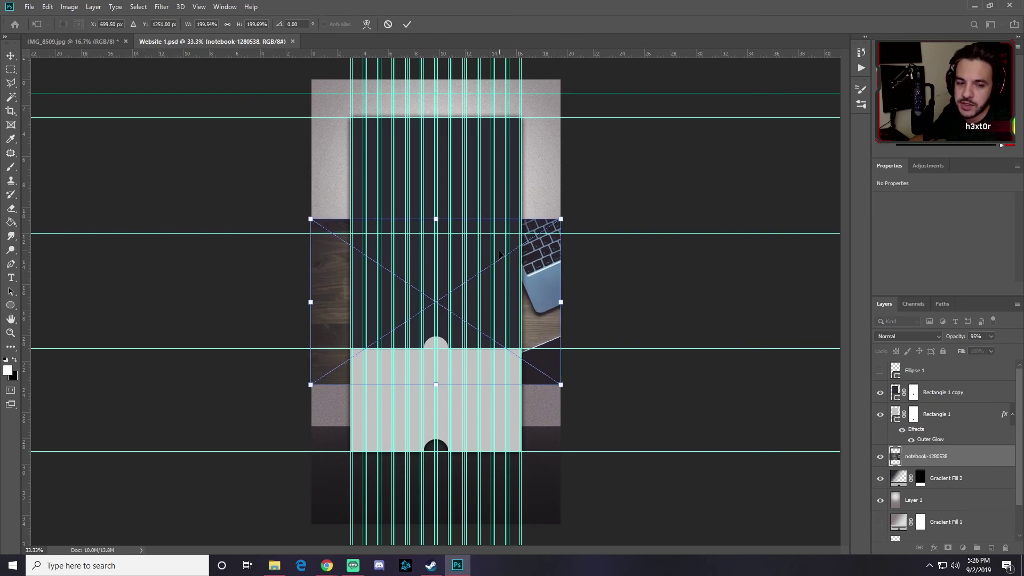
pyautogui.press('Return')
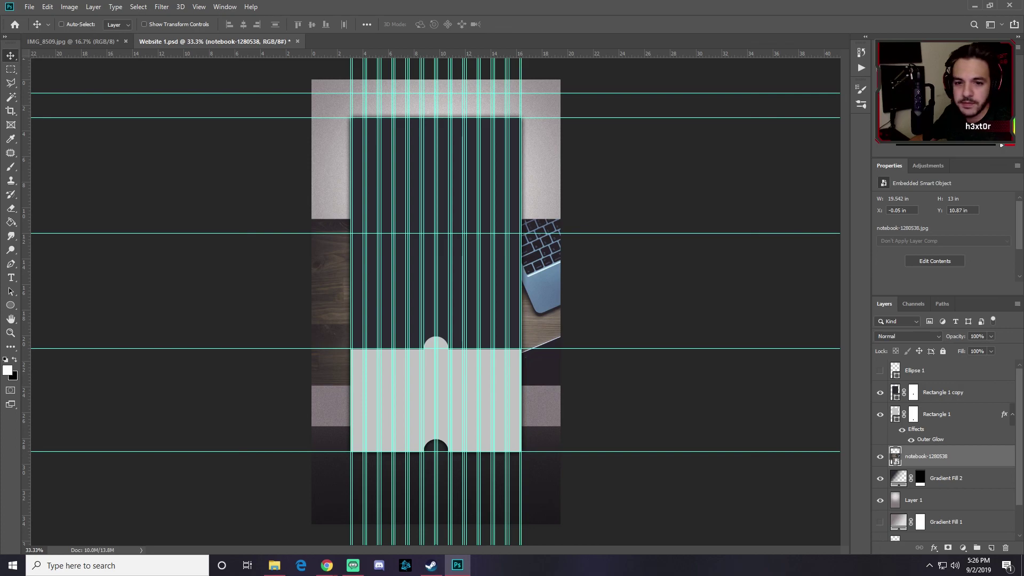
# Step: Bring the notebook-1280538 layer to the top of the layer stack and move the picture up to the page's top edge
pyautogui.moveTo(926, 456); pyautogui.dragTo(926, 367)
pyautogui.click(327, 566)
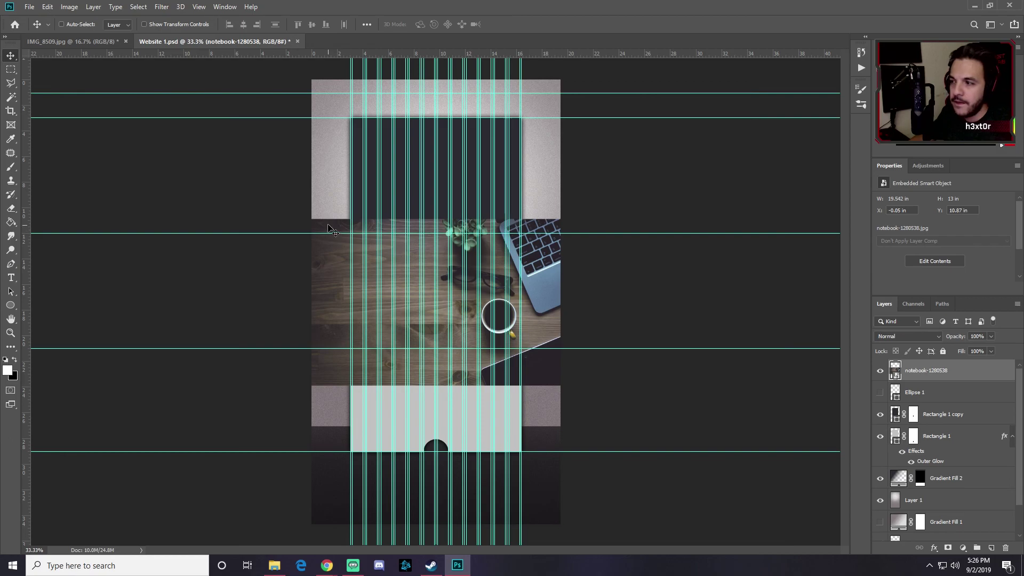
pyautogui.moveTo(329, 263); pyautogui.dragTo(330, 130)
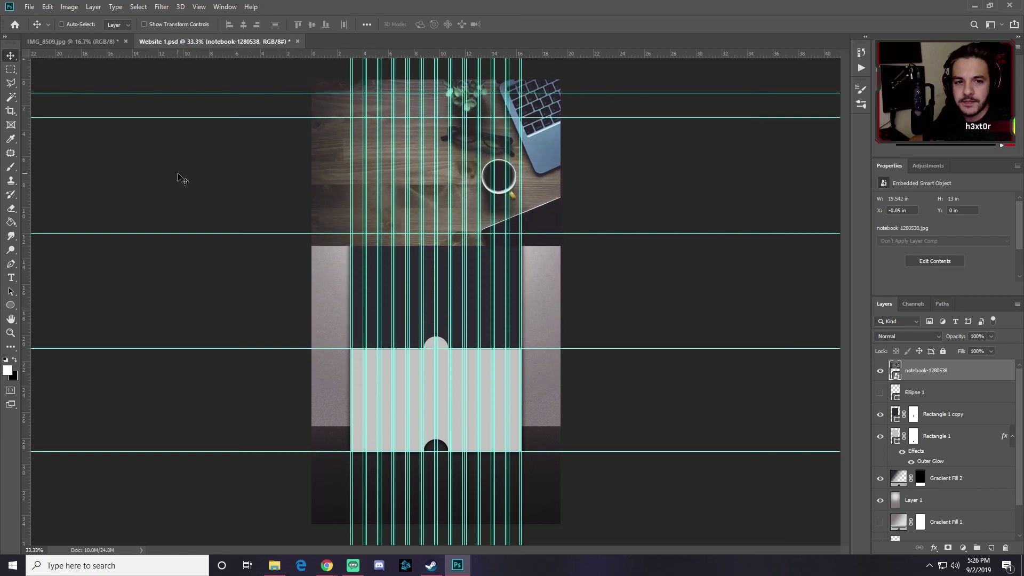
pyautogui.click(327, 566)
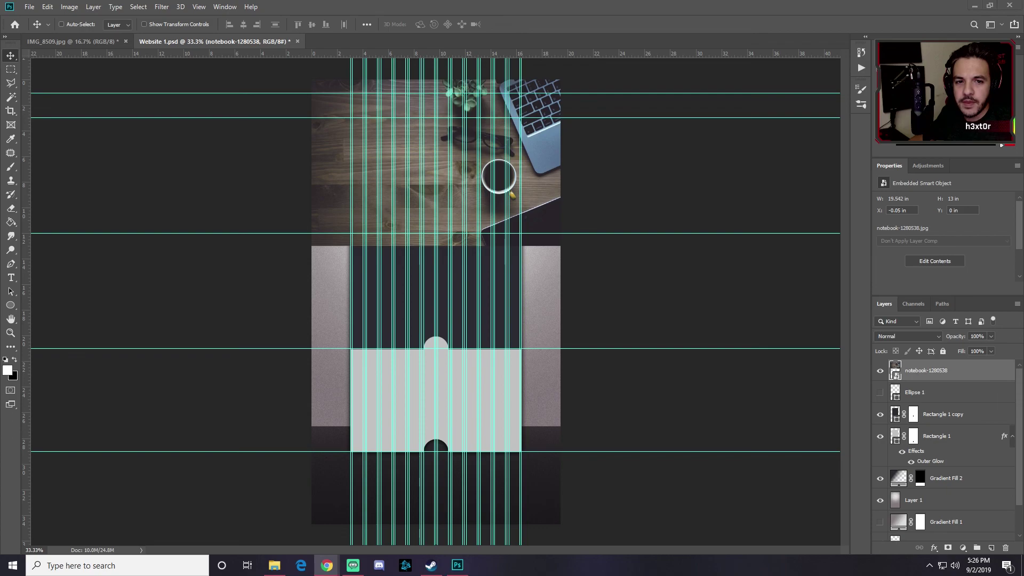
# Step: Enlarge the notebook picture to about 211.5% and realign its upper edge with the top of the page
pyautogui.click(340, 175)
pyautogui.hotkey('ctrl', 't')
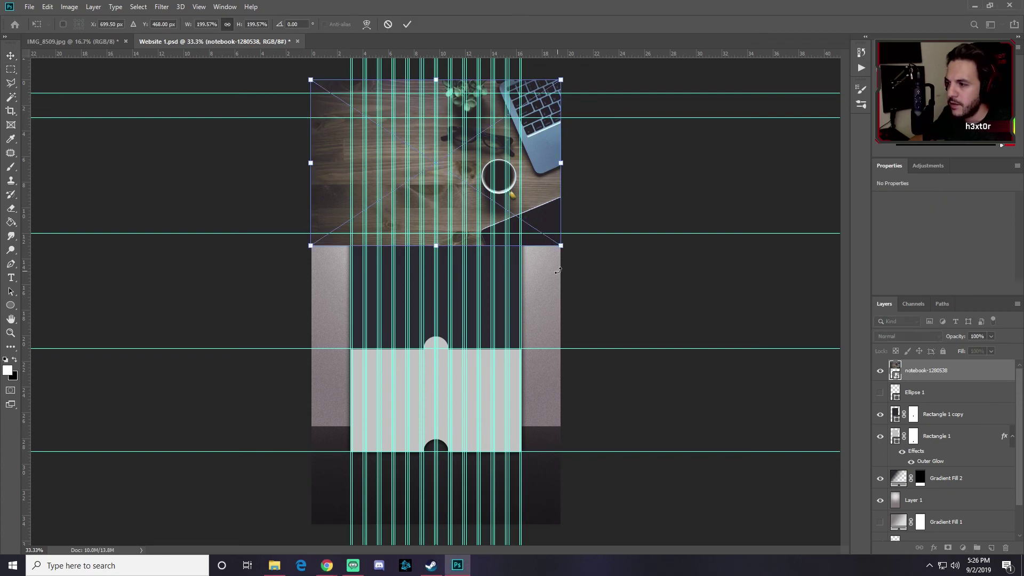
pyautogui.moveTo(561, 246); pyautogui.dragTo(568, 251)
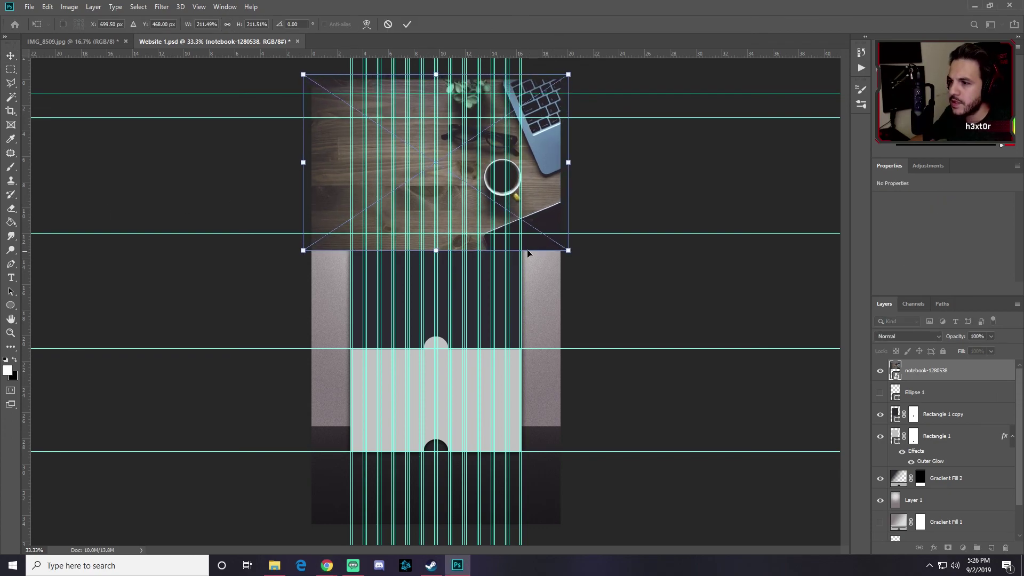
pyautogui.press('Return')
pyautogui.moveTo(319, 166); pyautogui.dragTo(319, 173)
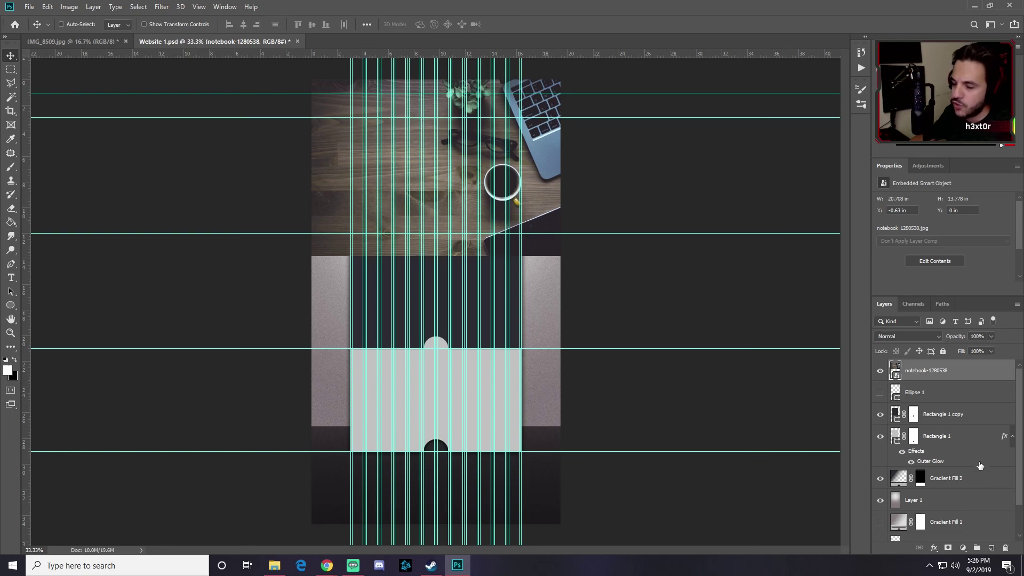
# Step: Move the notebook-1280538 layer beneath Gradient Fill 2 and add an inverted mask from the Rectangle 1 copy outline to hide the panel area
pyautogui.moveTo(942, 372); pyautogui.dragTo(947, 482)
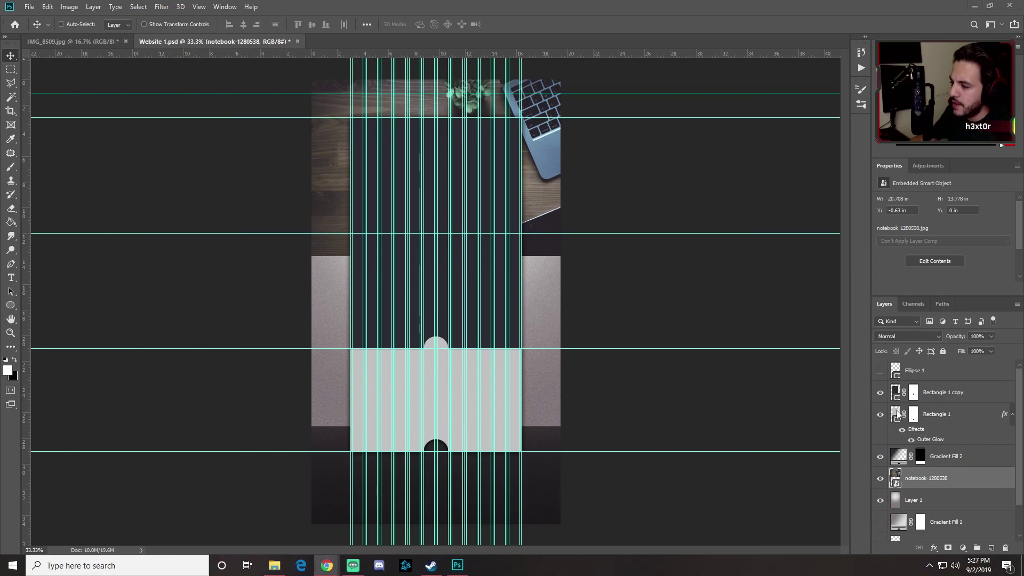
pyautogui.press('ctrl')
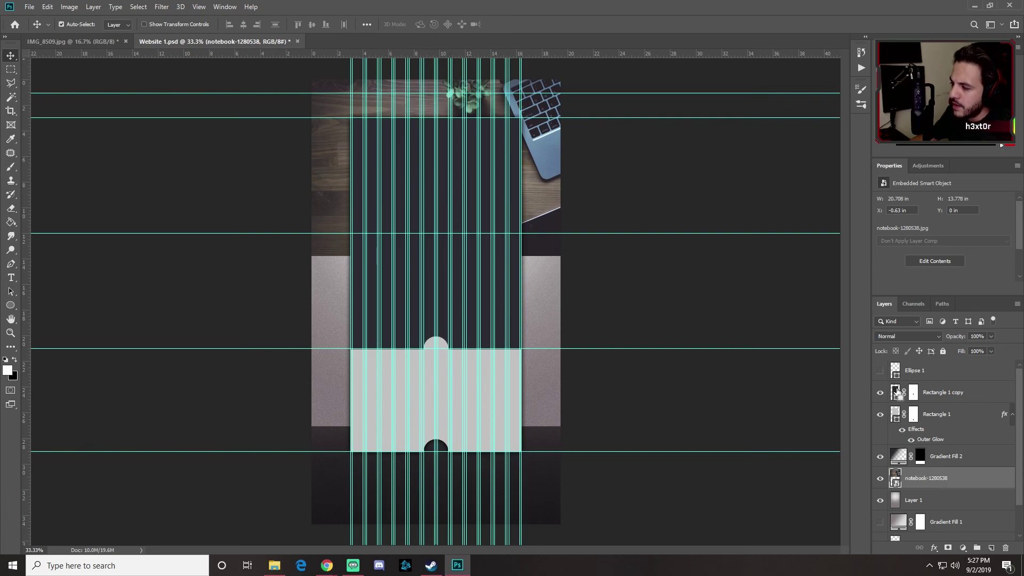
pyautogui.keyDown('ctrl'); pyautogui.click(902, 393); pyautogui.keyUp('ctrl')
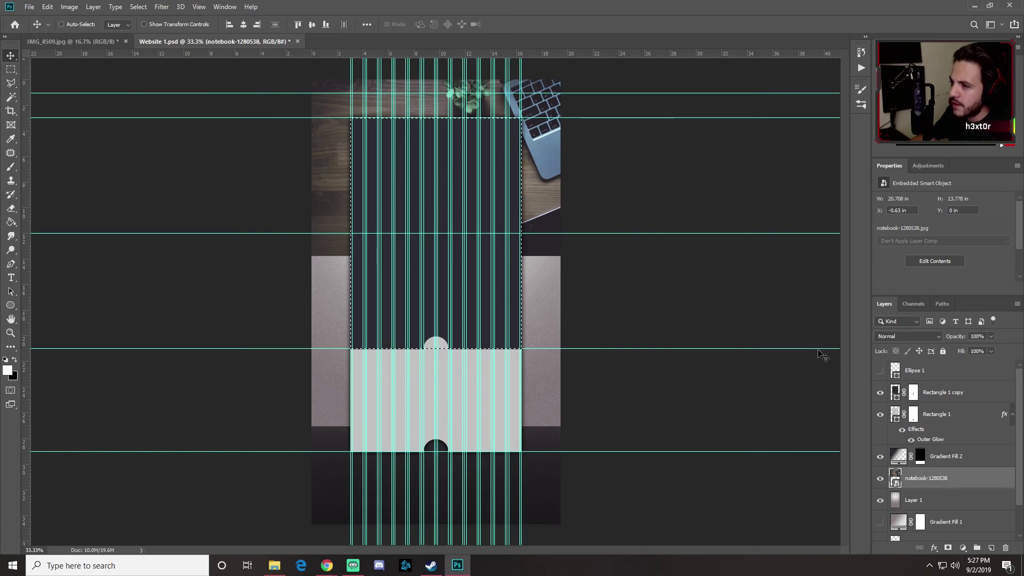
pyautogui.press('ctrl')
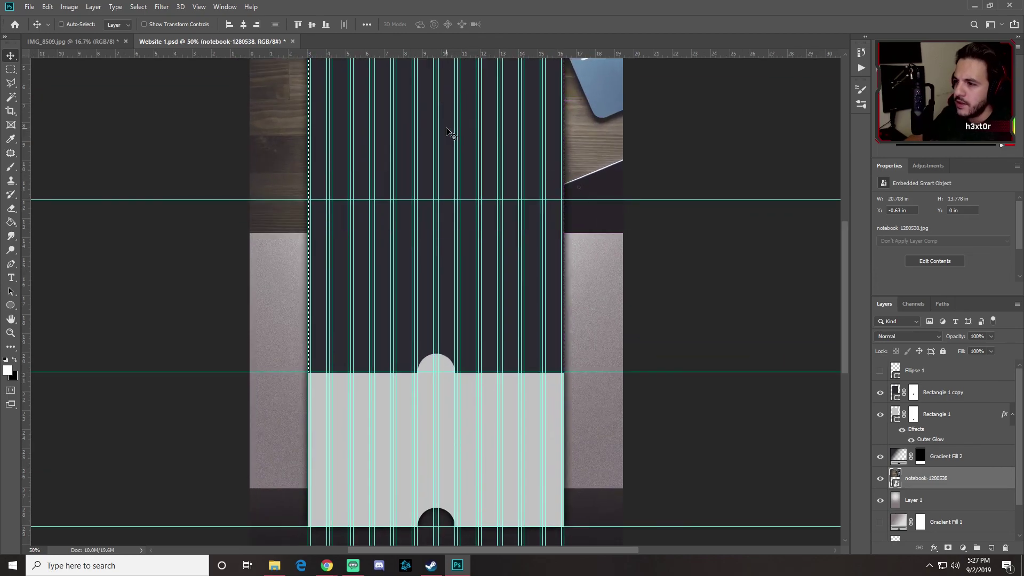
pyautogui.hotkey('ctrl', '+')
pyautogui.scroll(1, 425, 155)
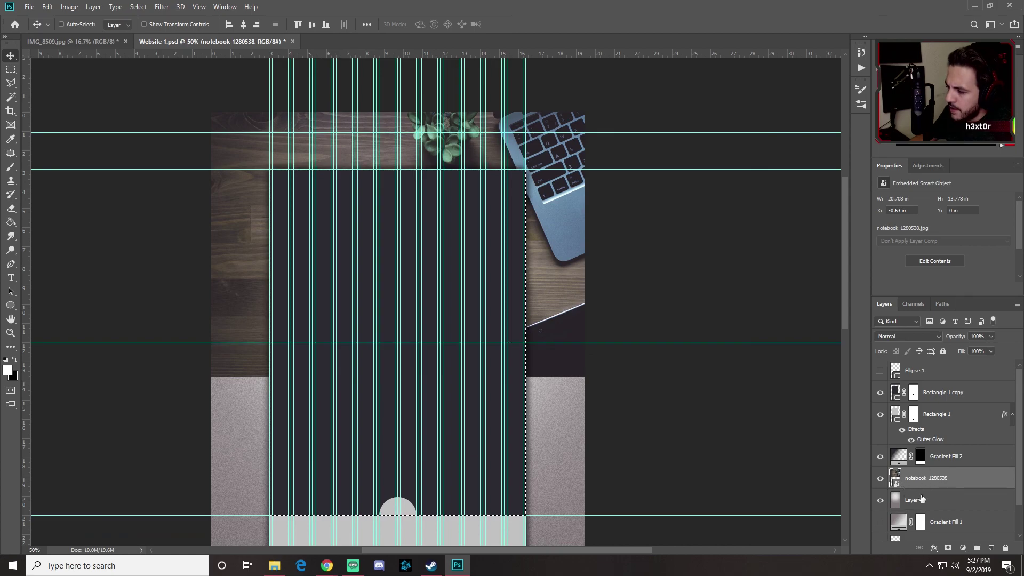
pyautogui.click(948, 548)
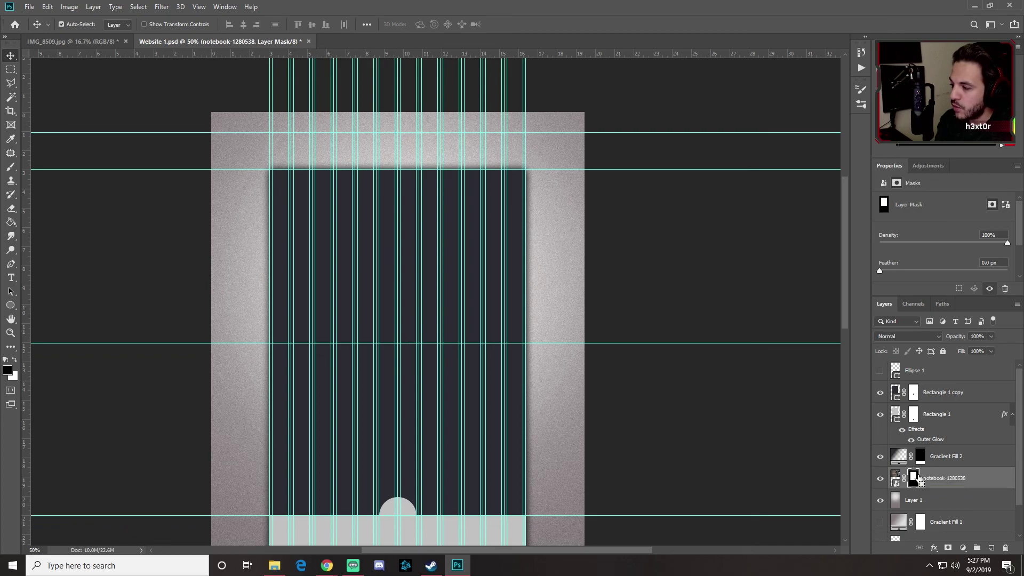
pyautogui.hotkey('ctrl', 'i')
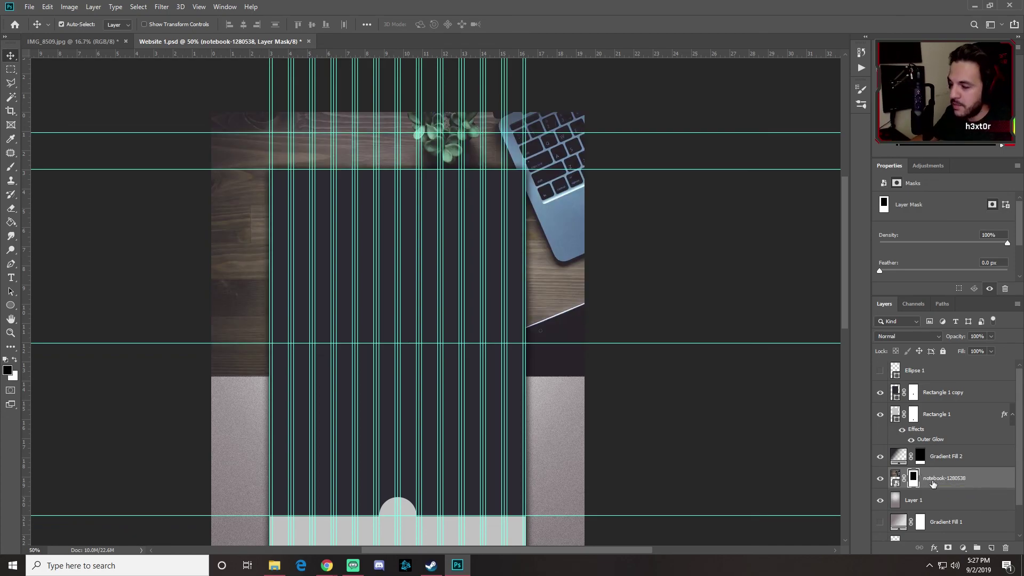
# Step: Duplicate the masked notebook layer, place the copy above Rectangle 1 copy, and invert its mask to show the picture only inside the panel
pyautogui.hotkey('ctrl', 'j')
pyautogui.moveTo(932, 480); pyautogui.dragTo(943, 391)
pyautogui.click(914, 394)
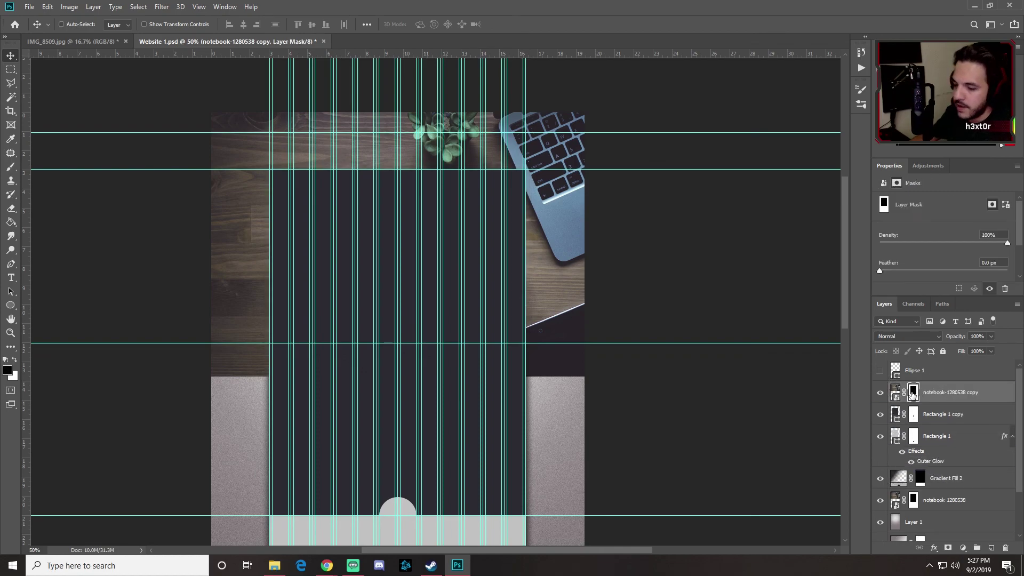
pyautogui.hotkey('ctrl', 'i')
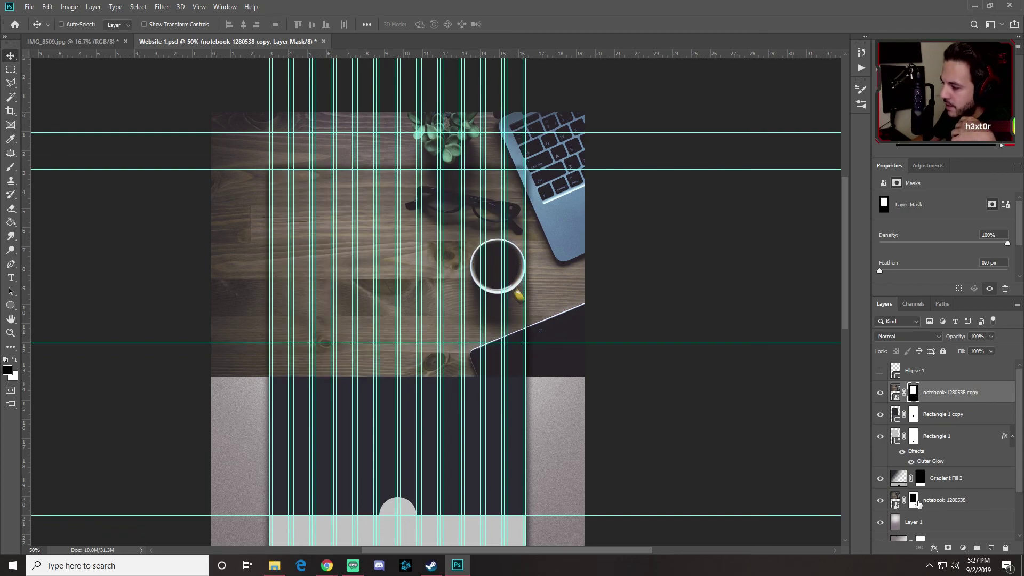
# Step: Switch the visibility of the original notebook layer and its copy off and on in turn to compare the areas they cover
pyautogui.click(880, 501)
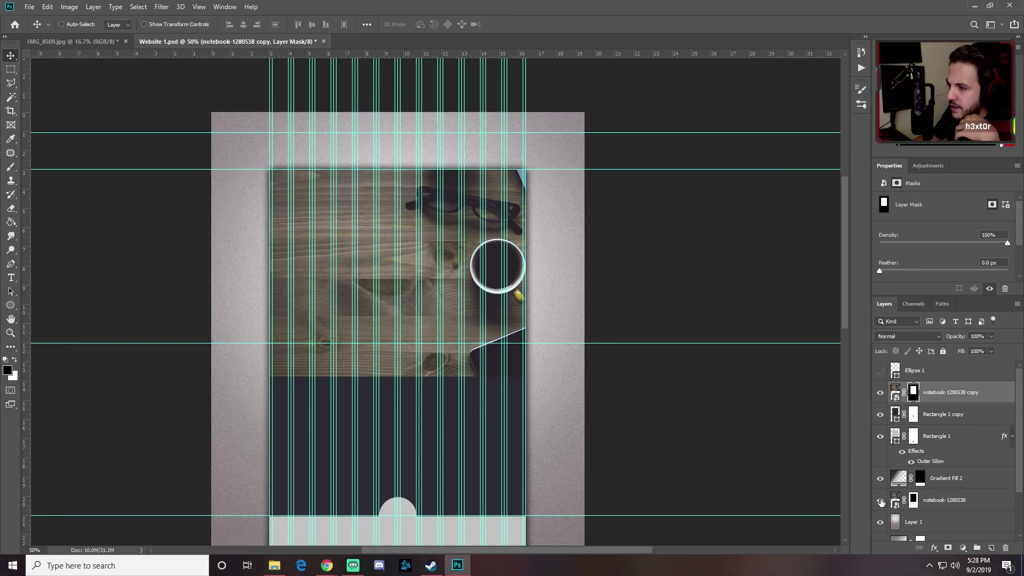
pyautogui.click(881, 501)
pyautogui.click(881, 393)
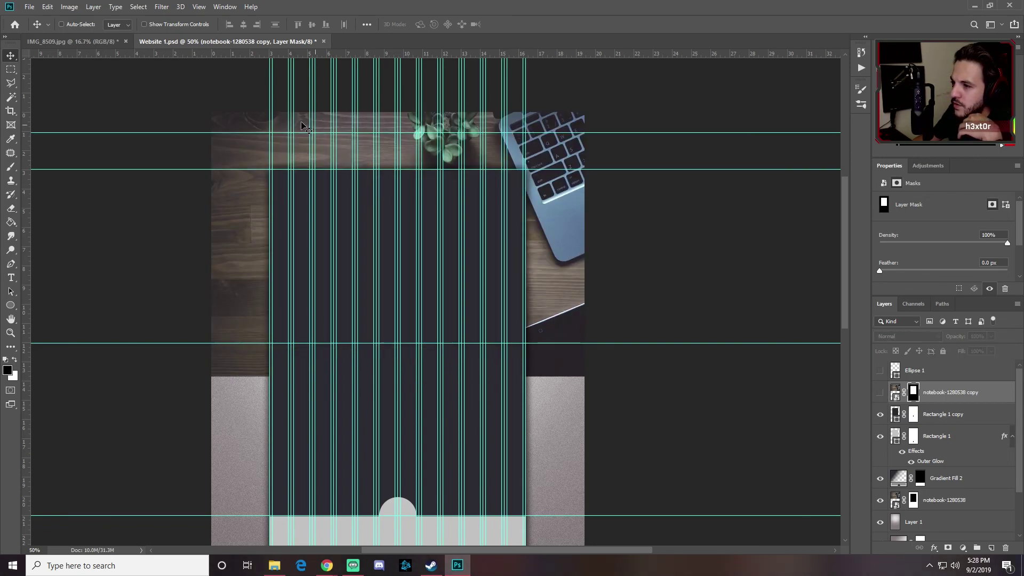
pyautogui.click(880, 393)
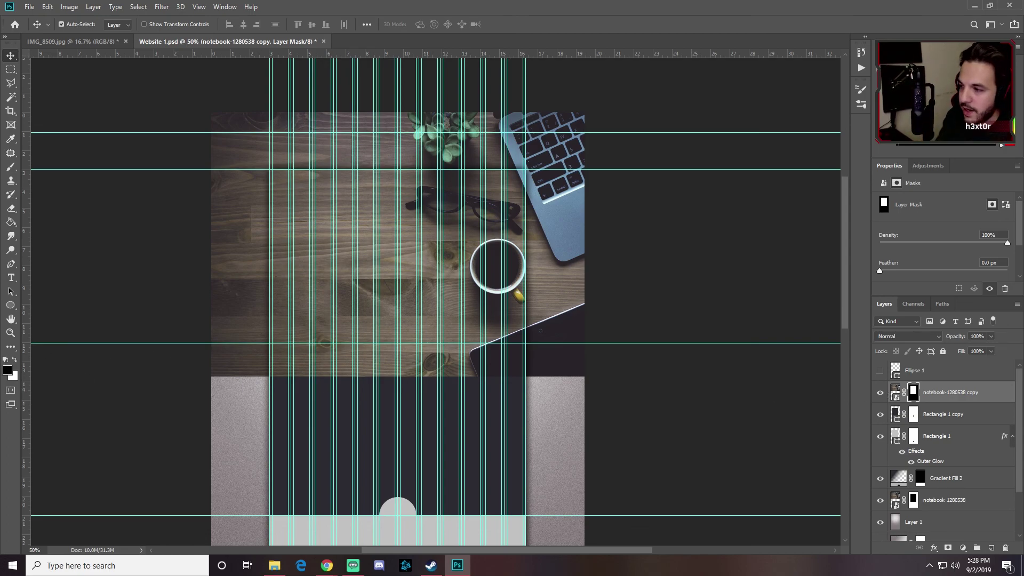
# Step: Hide the guides, load the notebook copy's mask as a selection, and fade the picture's lower part with an upward black-to-white gradient on that mask
pyautogui.hotkey('ctrl', ';')
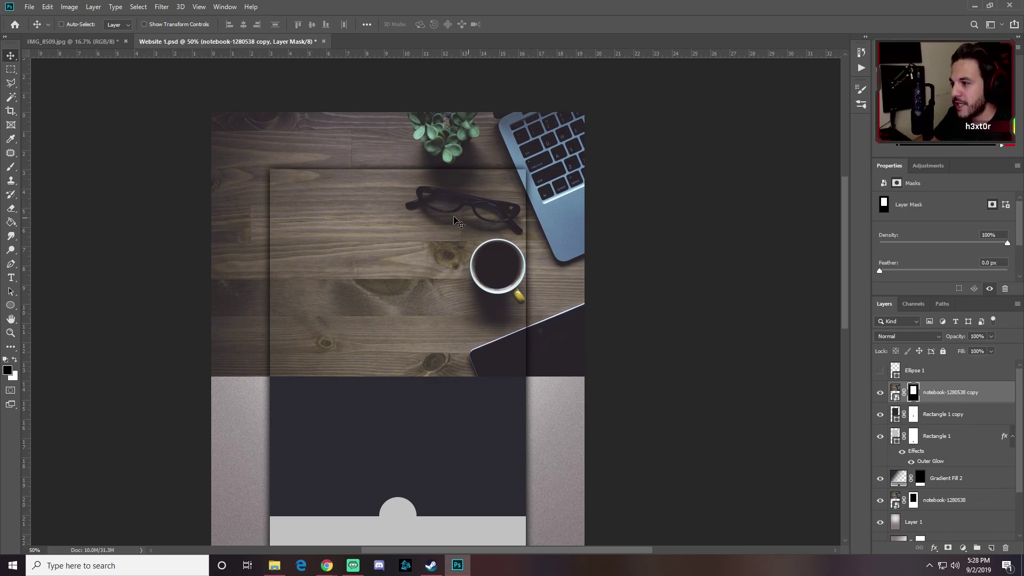
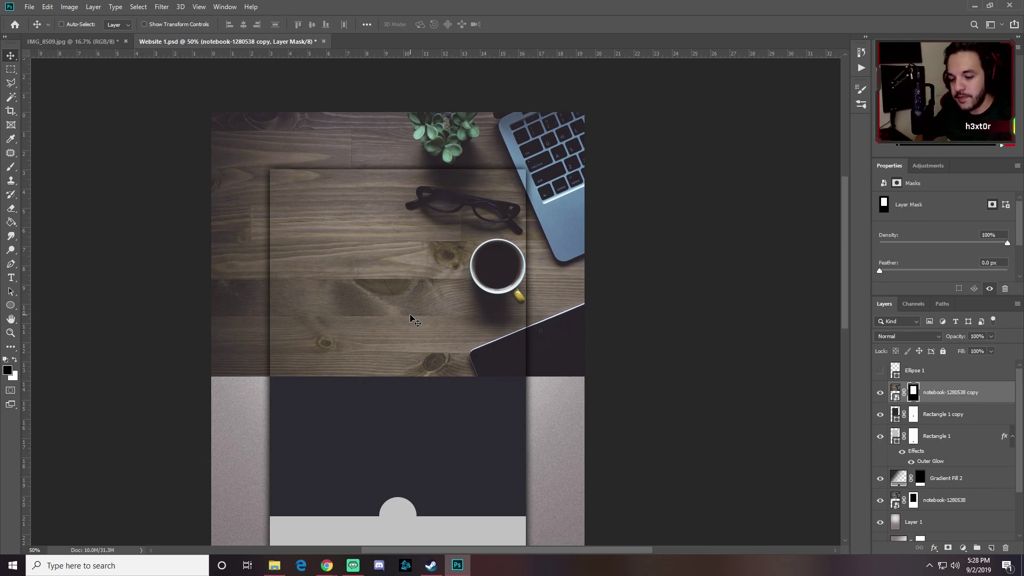
pyautogui.hotkey('ctrl', ';')
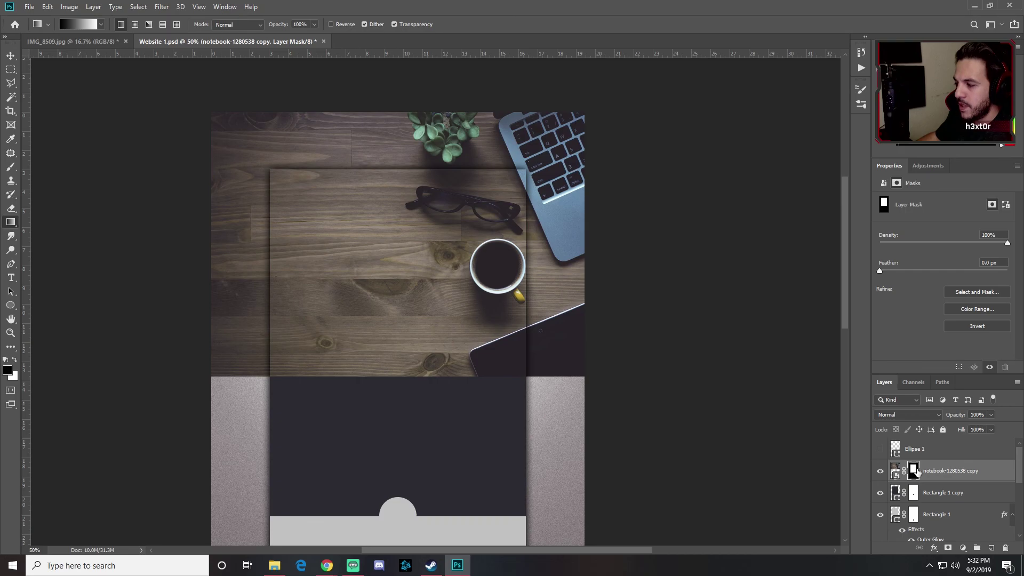
pyautogui.keyDown('ctrl'); pyautogui.click(914, 471); pyautogui.keyUp('ctrl')
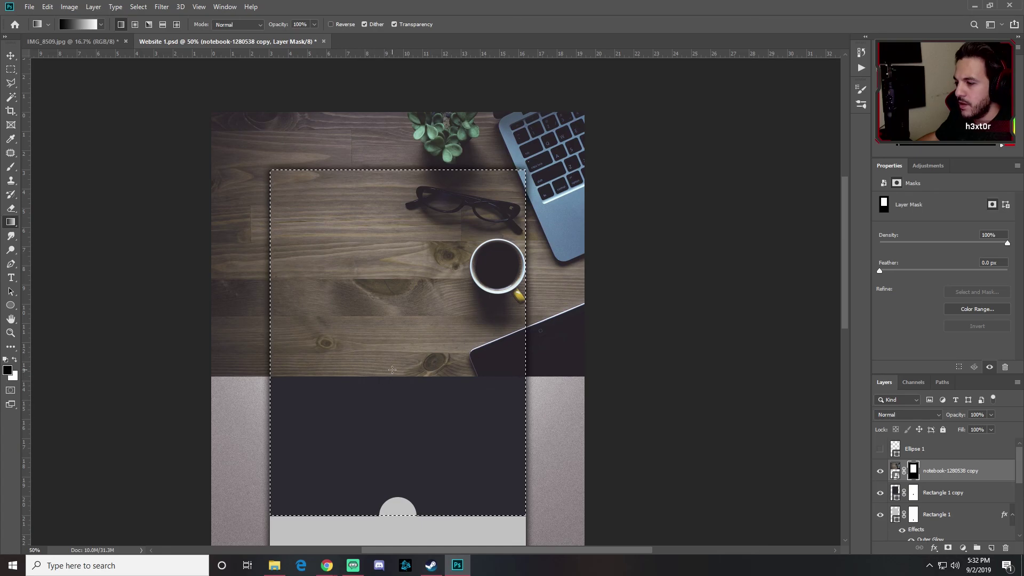
pyautogui.moveTo(392, 371); pyautogui.dragTo(392, 273)
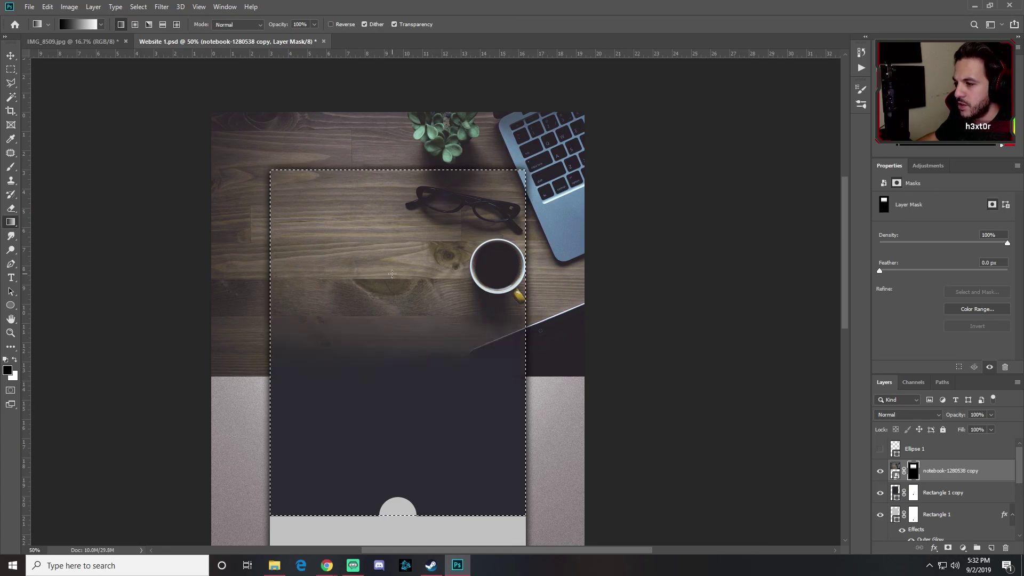
# Step: Deselect, add a Curves adjustment clipped to the notebook copy, and darken its midtones by mapping input 134 to output 112
pyautogui.hotkey('ctrl', 'd')
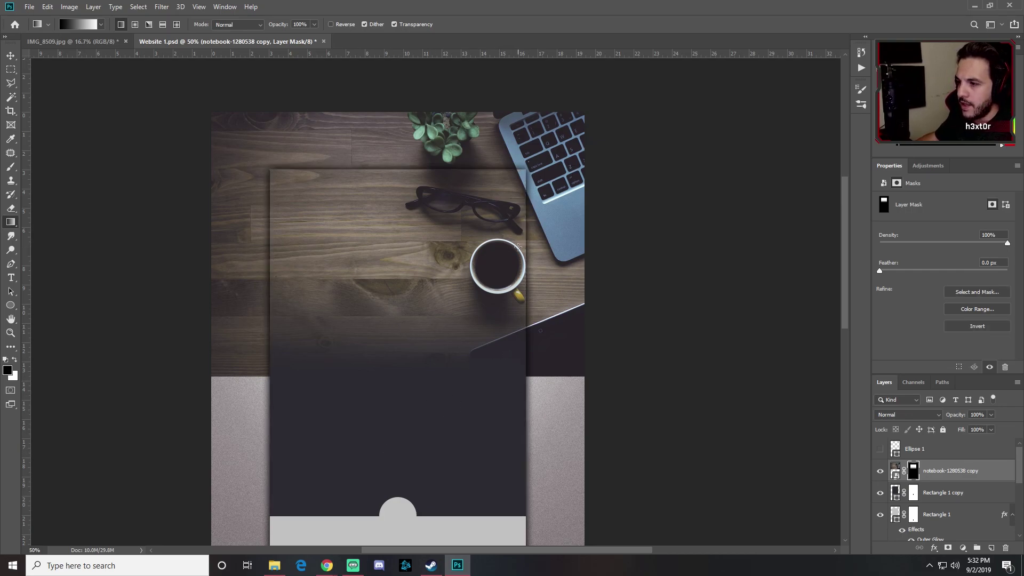
pyautogui.click(895, 470)
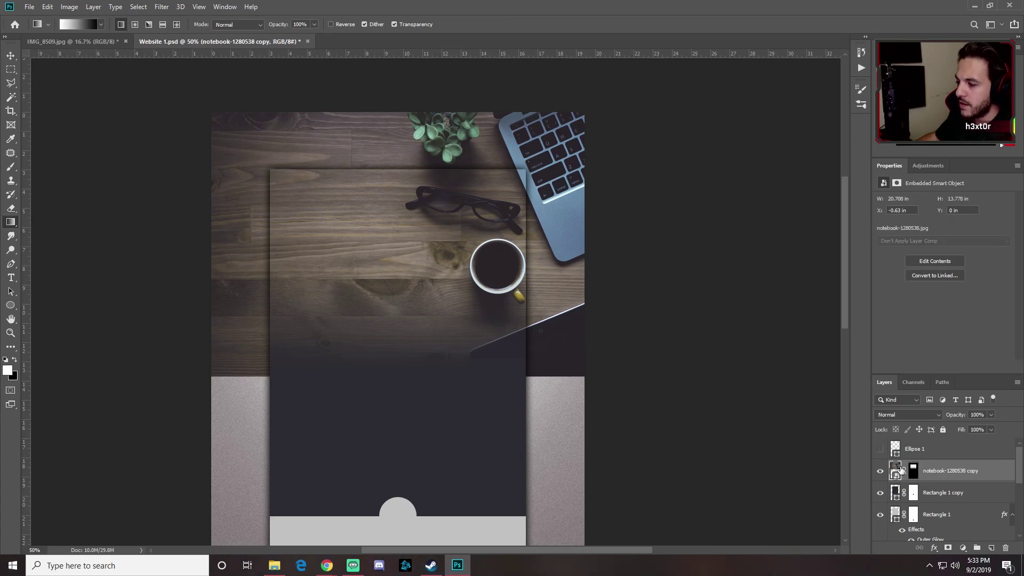
pyautogui.click(963, 548)
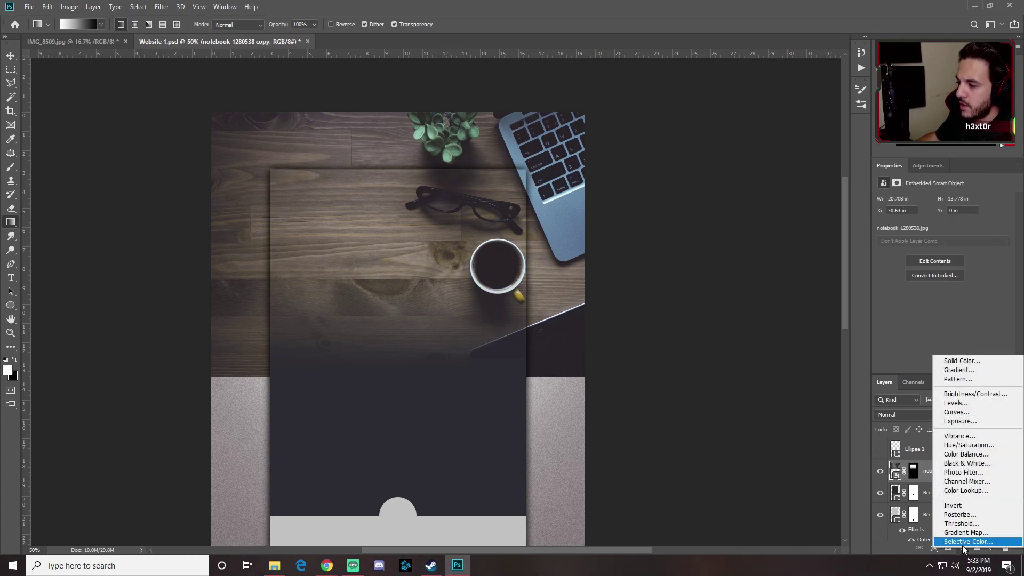
pyautogui.click(959, 413)
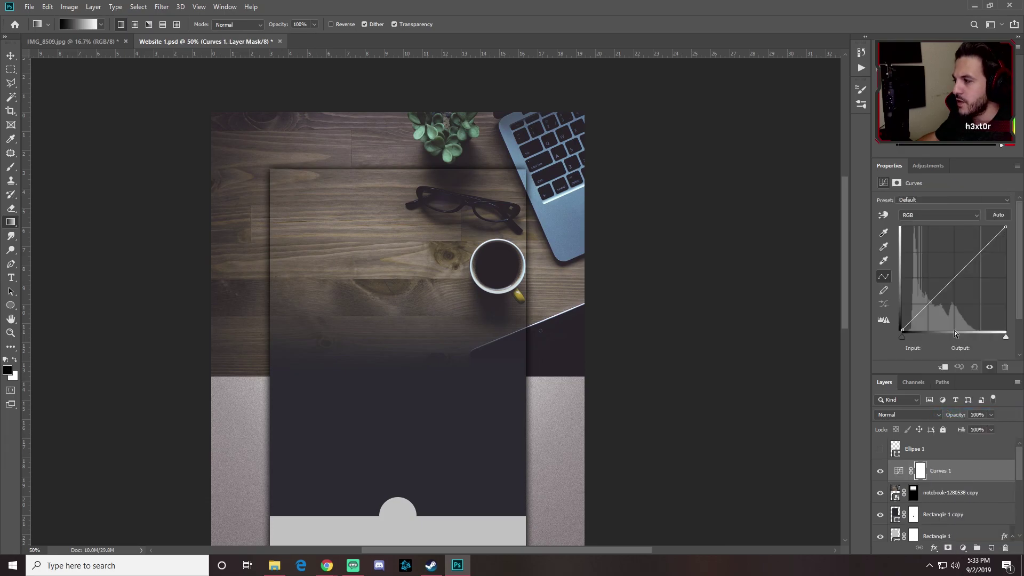
pyautogui.click(943, 369)
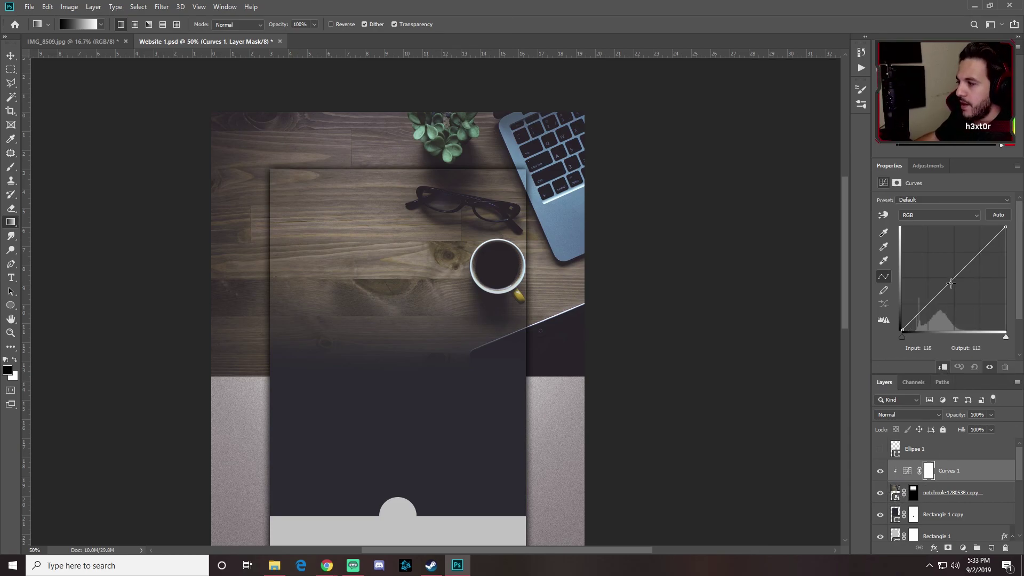
pyautogui.moveTo(956, 277); pyautogui.dragTo(956, 284)
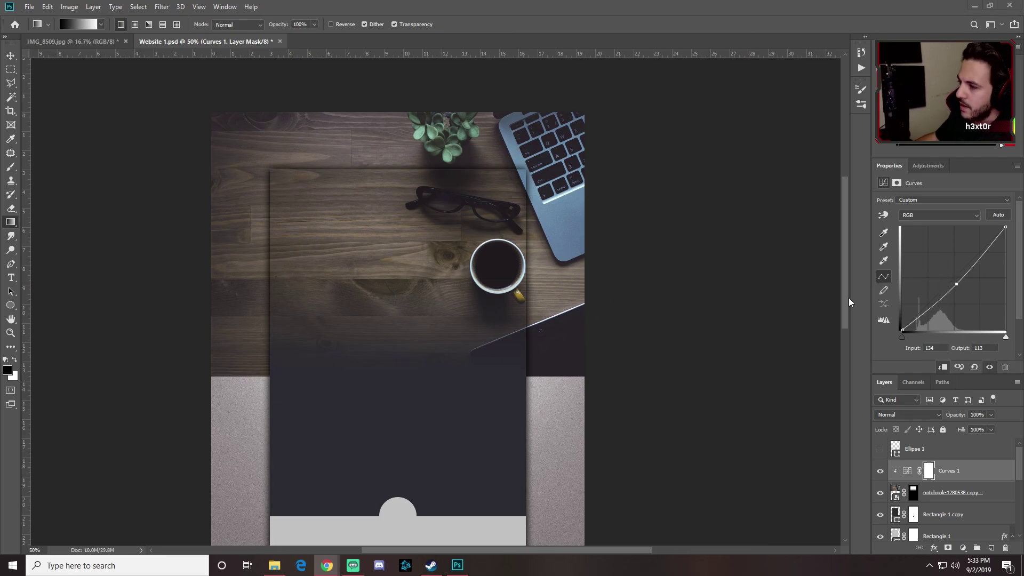
pyautogui.moveTo(955, 283)
pyautogui.mouseDown()
pyautogui.moveTo(955, 296)
pyautogui.moveTo(955, 284)
pyautogui.mouseUp()
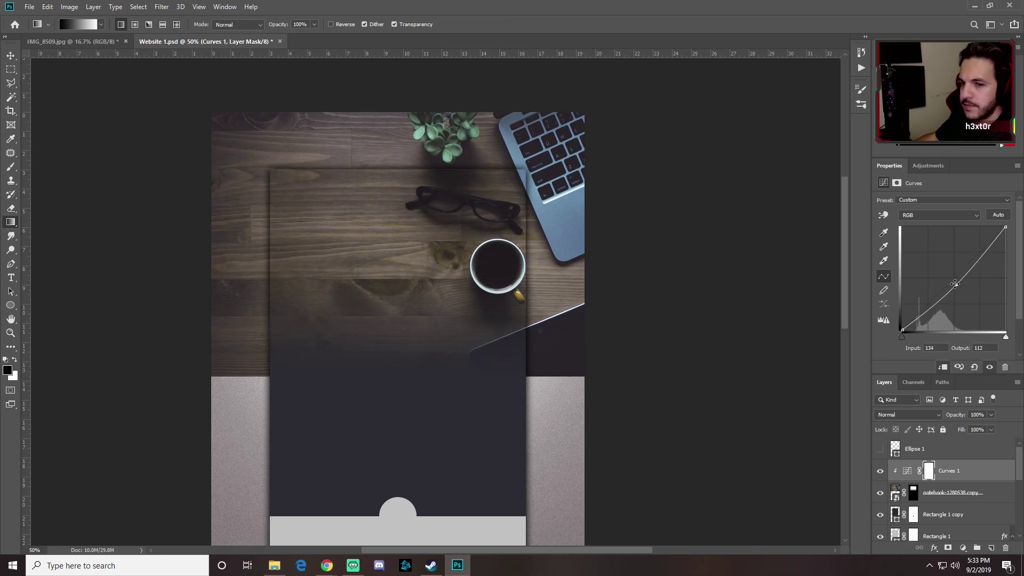
# Step: Add a Brightness/Contrast adjustment clipped above Curves 1 with brightness 25 and contrast 13, comparing the picture with and without it
pyautogui.click(963, 548)
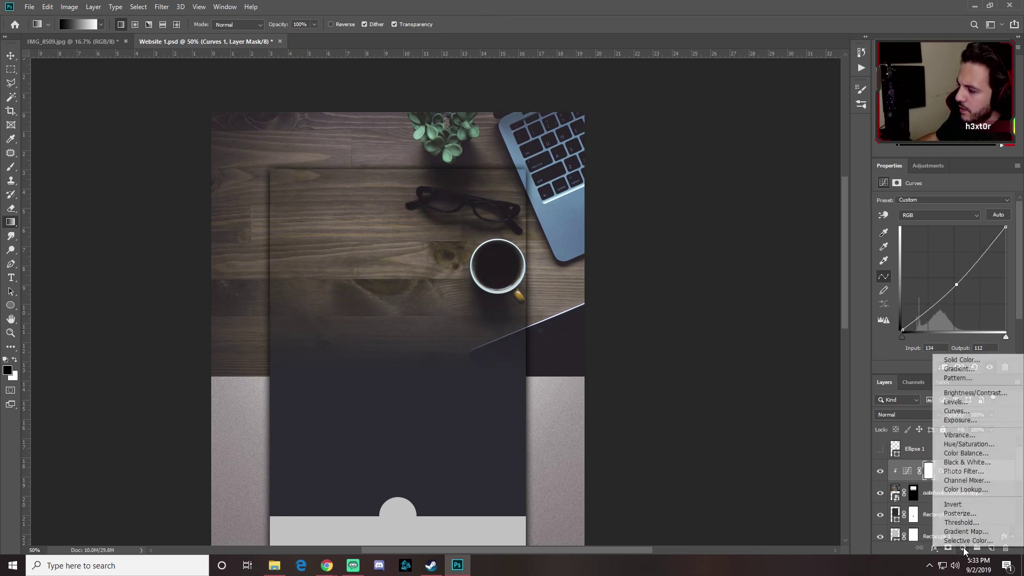
pyautogui.click(975, 393)
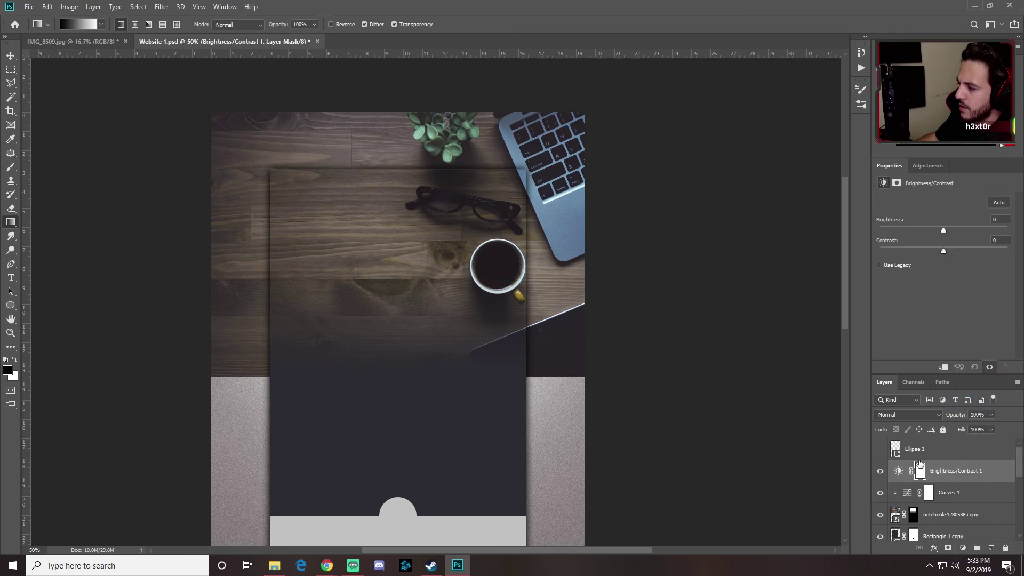
pyautogui.hotkey('ctrl', 'alt', 'g')
pyautogui.moveTo(946, 228); pyautogui.dragTo(929, 250)
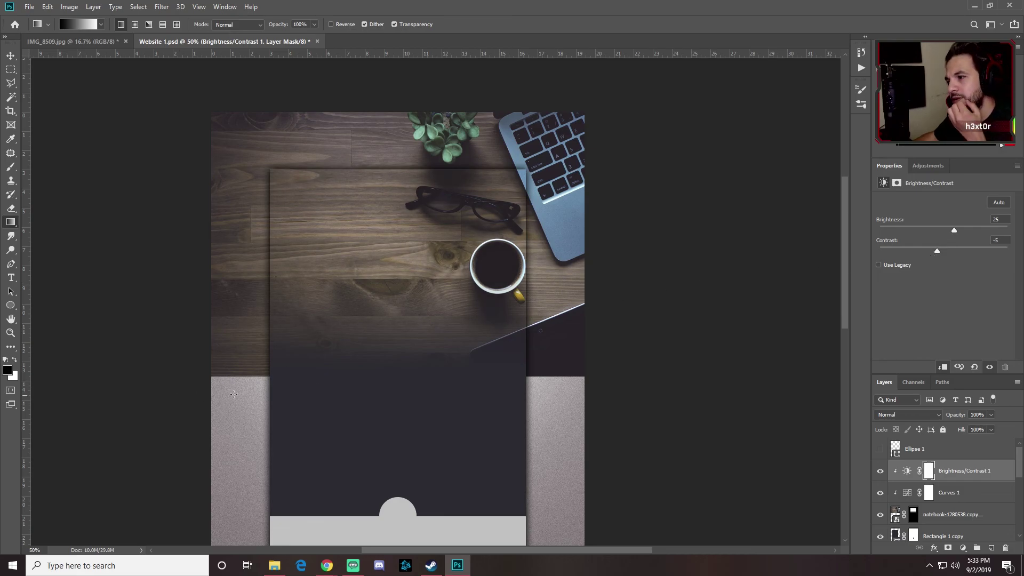
pyautogui.click(881, 470)
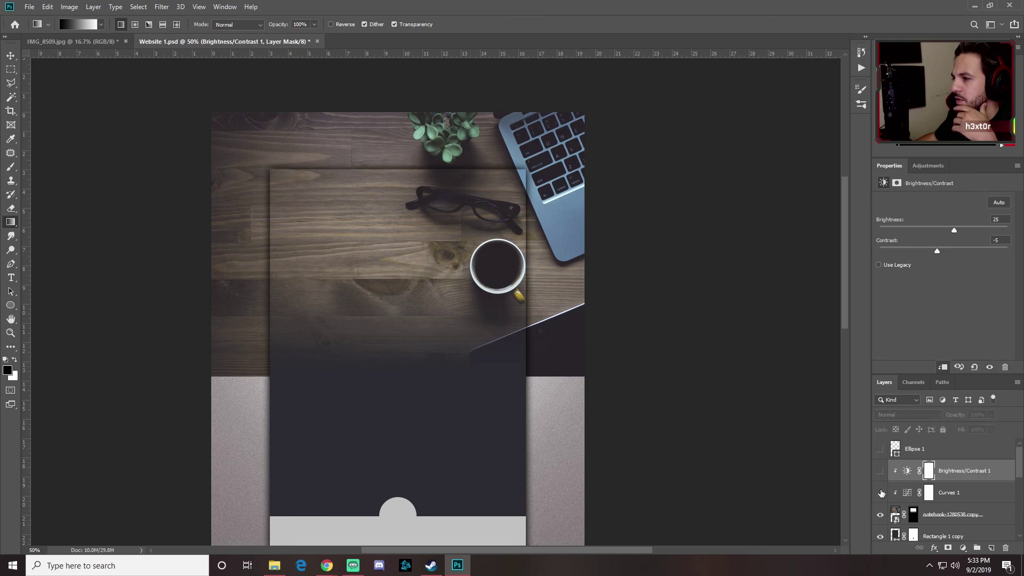
pyautogui.click(881, 470)
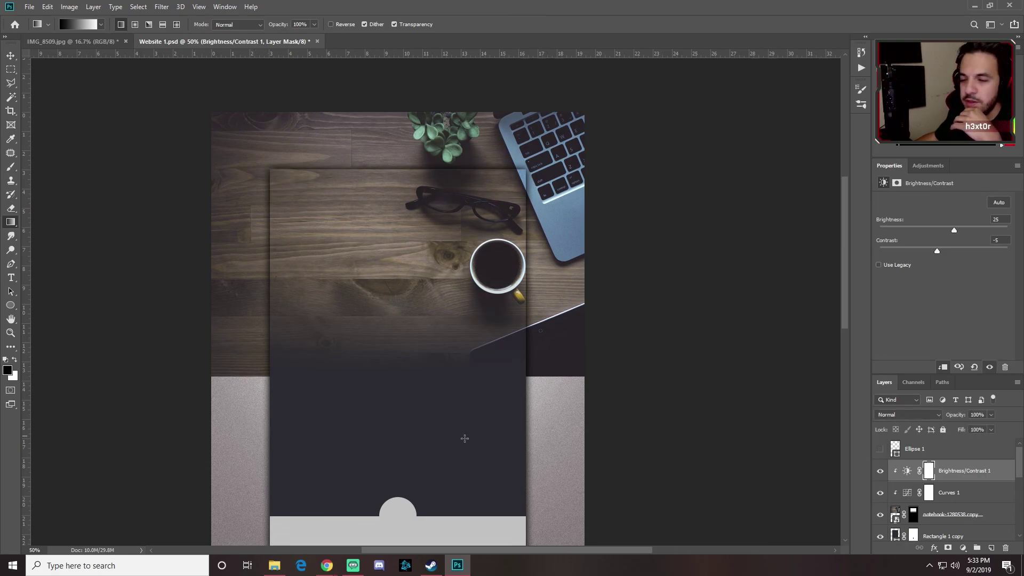
pyautogui.click(958, 472)
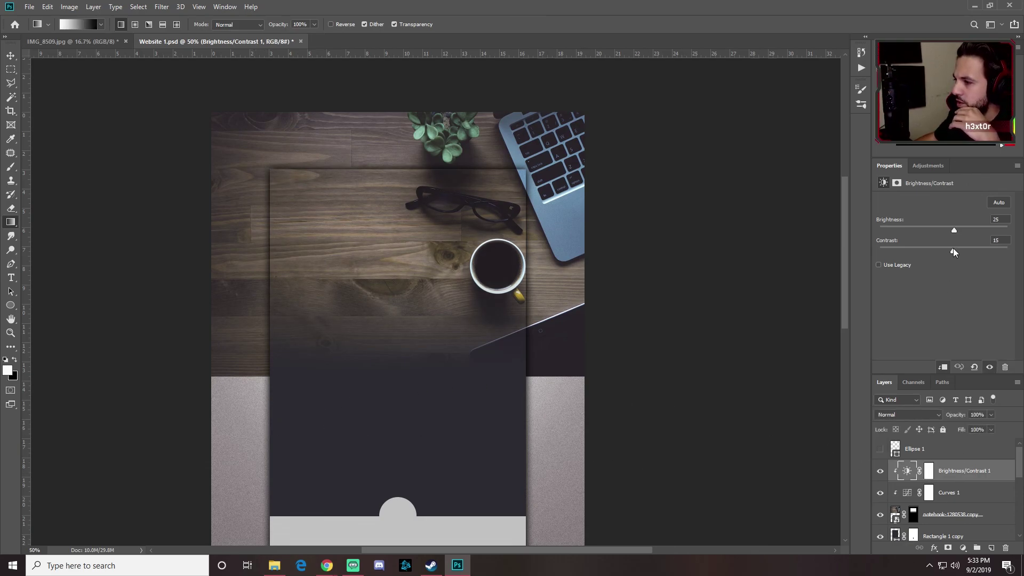
pyautogui.moveTo(957, 248); pyautogui.dragTo(952, 250)
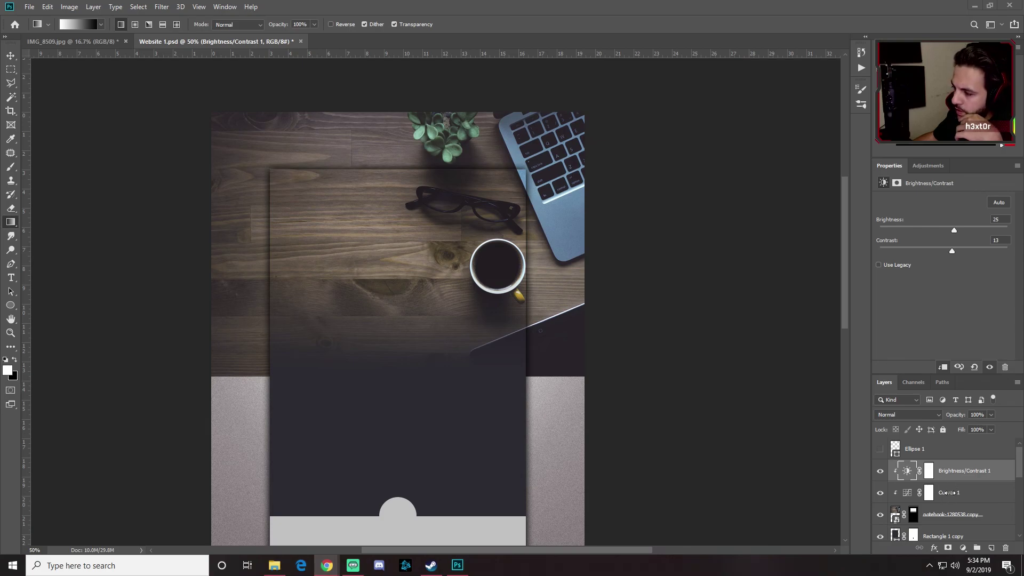
# Step: Set the original notebook-1280538 layer's blend mode to Multiply
pyautogui.scroll(-2, 950, 493)
pyautogui.moveTo(898, 375); pyautogui.dragTo(896, 272)
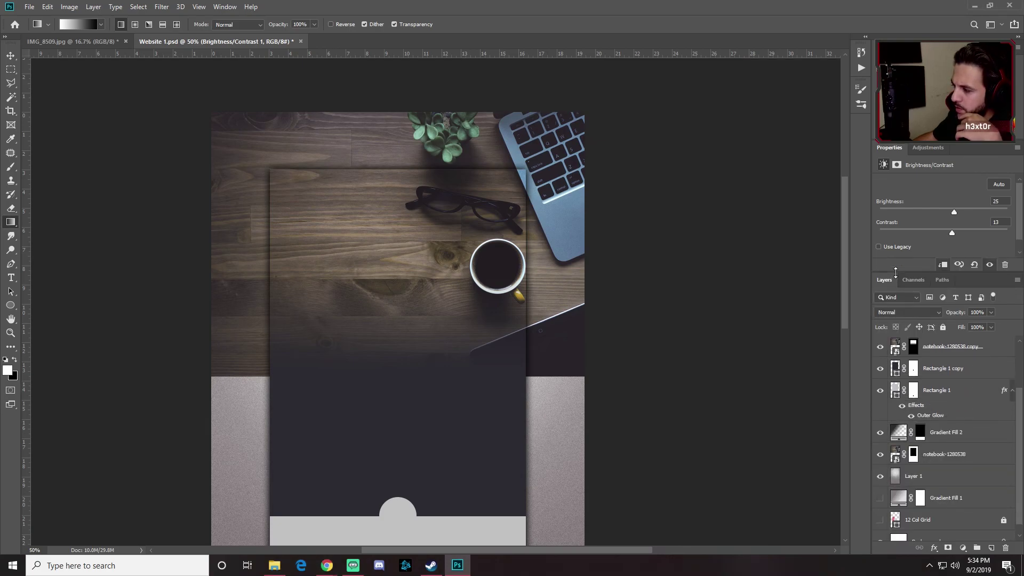
pyautogui.click(945, 454)
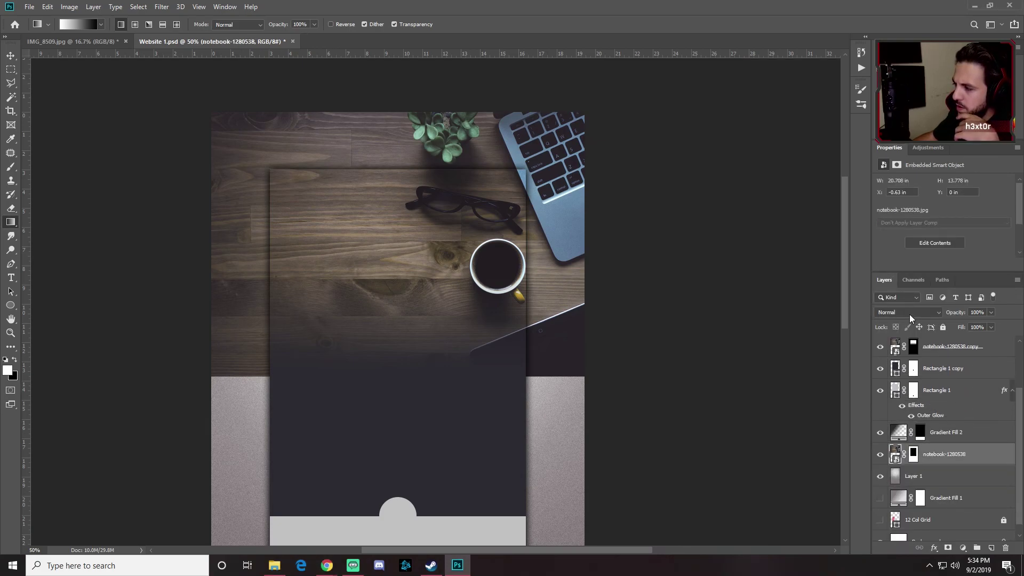
pyautogui.click(910, 312)
pyautogui.click(910, 329)
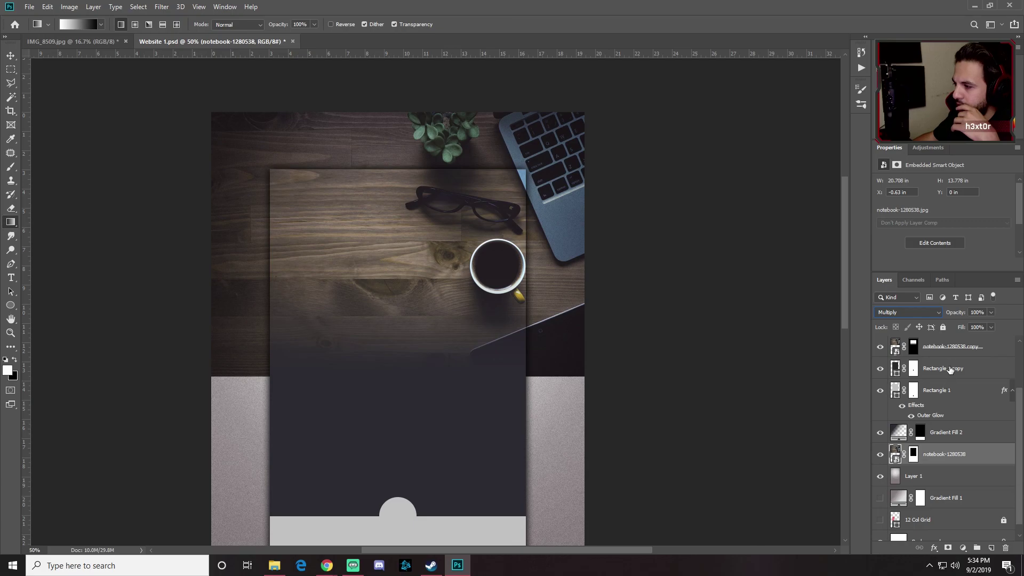
# Step: Reshape Curves 1 by lowering the midtone point to input 141, output 102, and adding a shadow point at input 66, output 49
pyautogui.scroll(3, 951, 373)
pyautogui.click(967, 369)
pyautogui.click(959, 390)
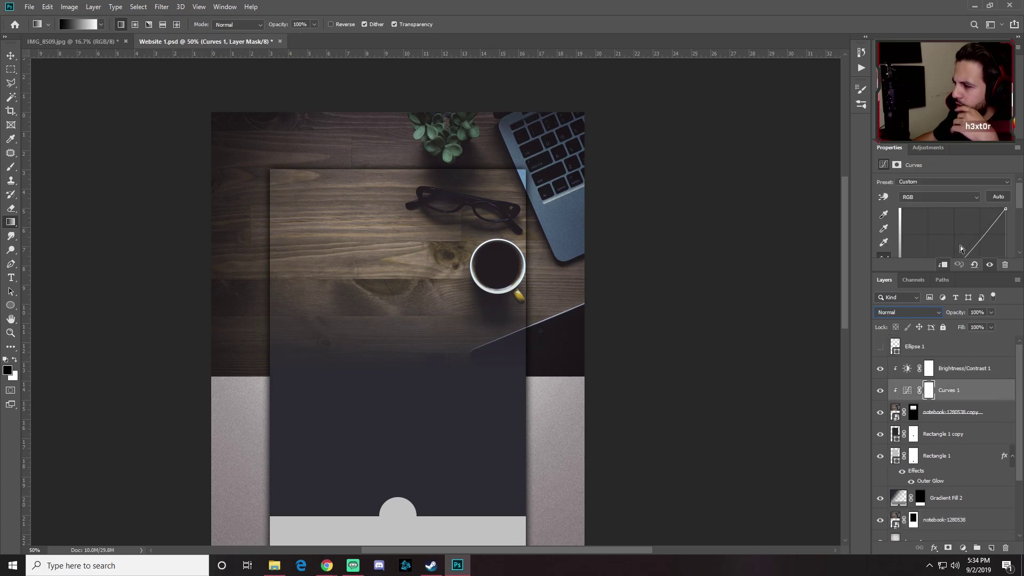
pyautogui.moveTo(917, 272); pyautogui.dragTo(918, 355)
pyautogui.click(956, 259)
pyautogui.moveTo(956, 259)
pyautogui.mouseDown()
pyautogui.moveTo(961, 272)
pyautogui.moveTo(927, 290)
pyautogui.moveTo(966, 263)
pyautogui.moveTo(960, 271)
pyautogui.mouseUp()
pyautogui.click(930, 290)
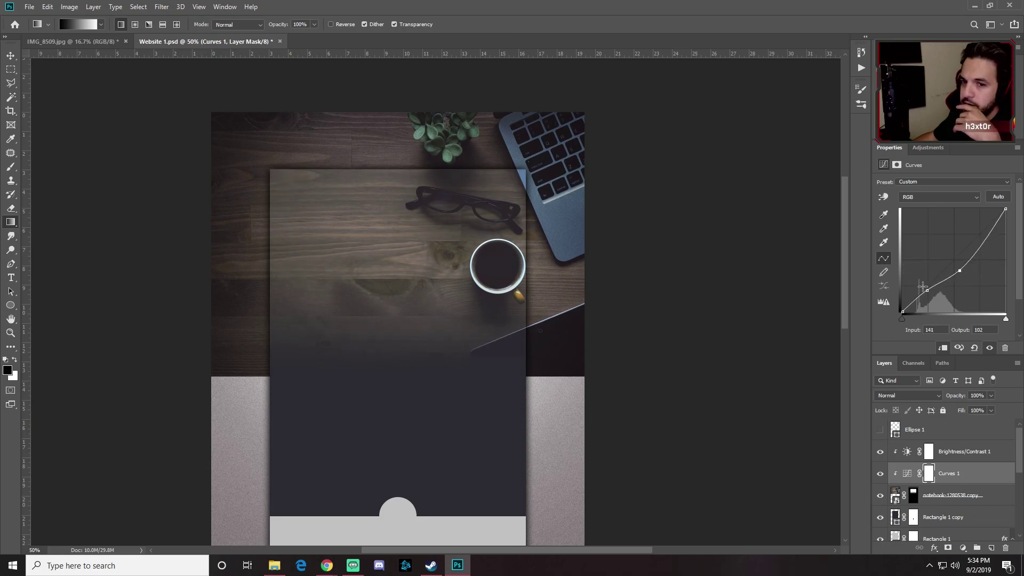
pyautogui.moveTo(927, 290); pyautogui.dragTo(927, 291)
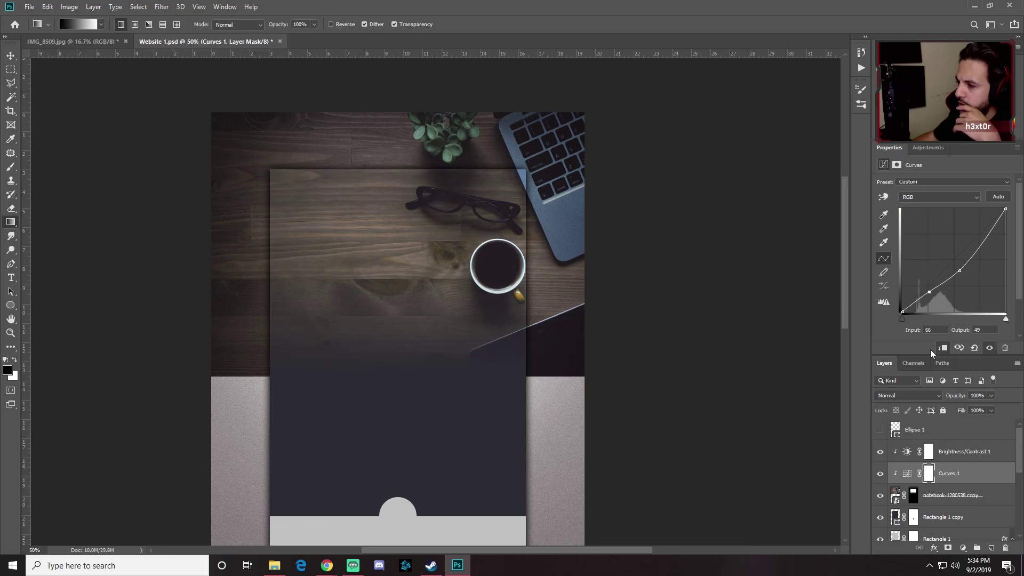
# Step: Set the Brightness/Contrast 1 adjustment to brightness 31 and contrast -16
pyautogui.click(957, 453)
pyautogui.moveTo(954, 215); pyautogui.dragTo(952, 211)
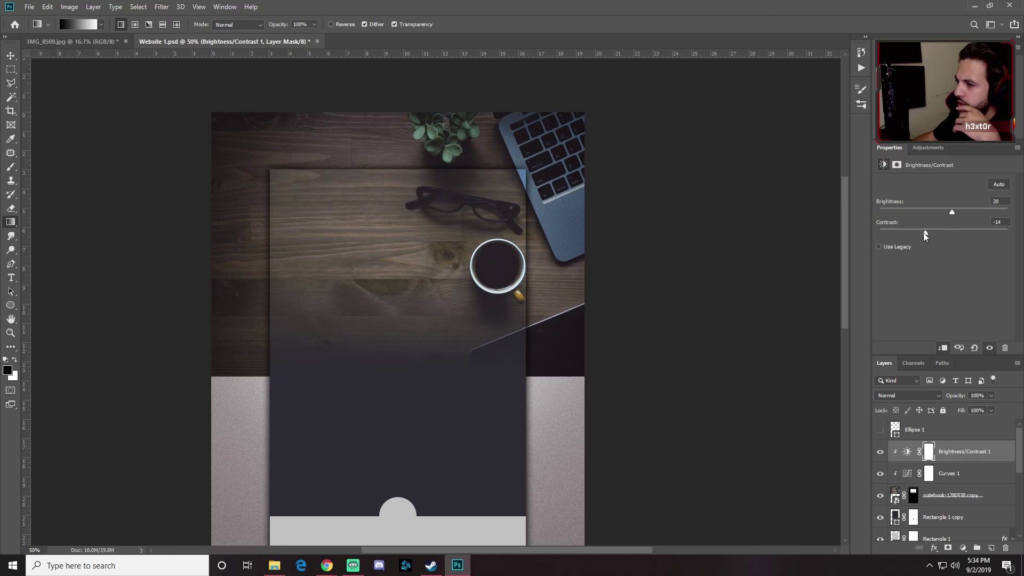
pyautogui.moveTo(957, 210); pyautogui.dragTo(957, 211)
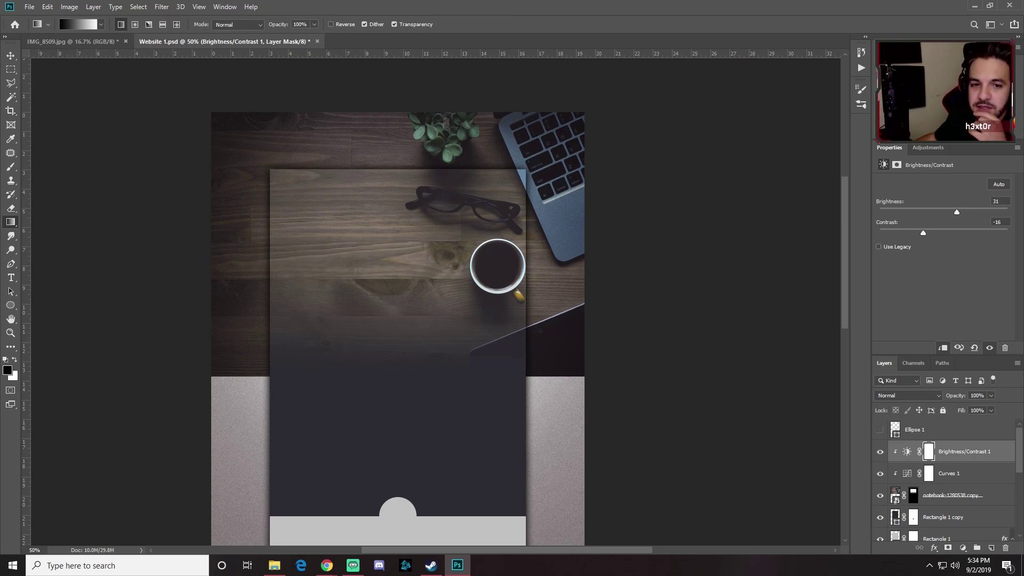
pyautogui.hotkey('alt', 'Tab')
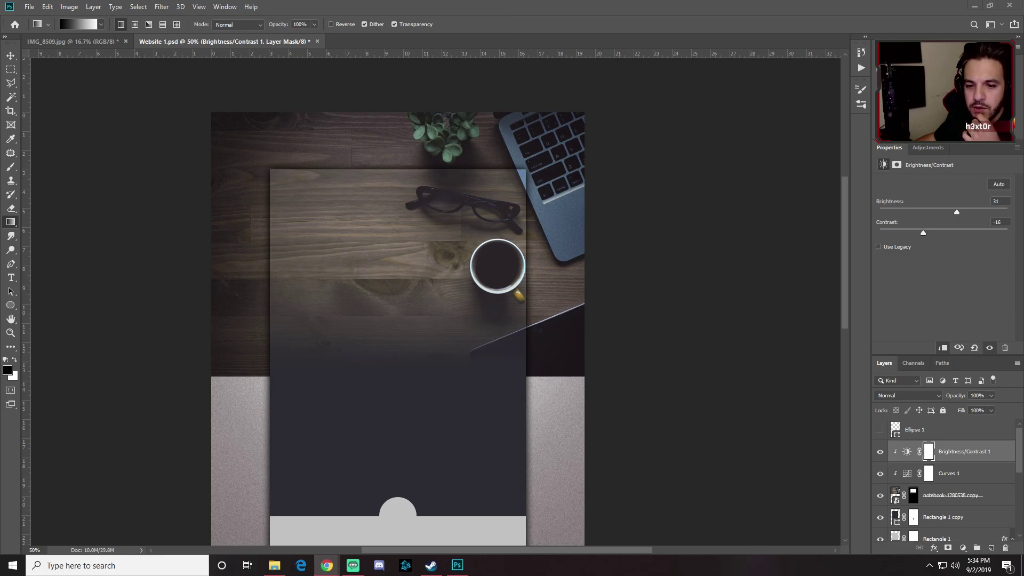
# Step: Lower the opacity of the original notebook-1280538 layer to 80%
pyautogui.scroll(-2, 980, 506)
pyautogui.scroll(-2, 980, 506)
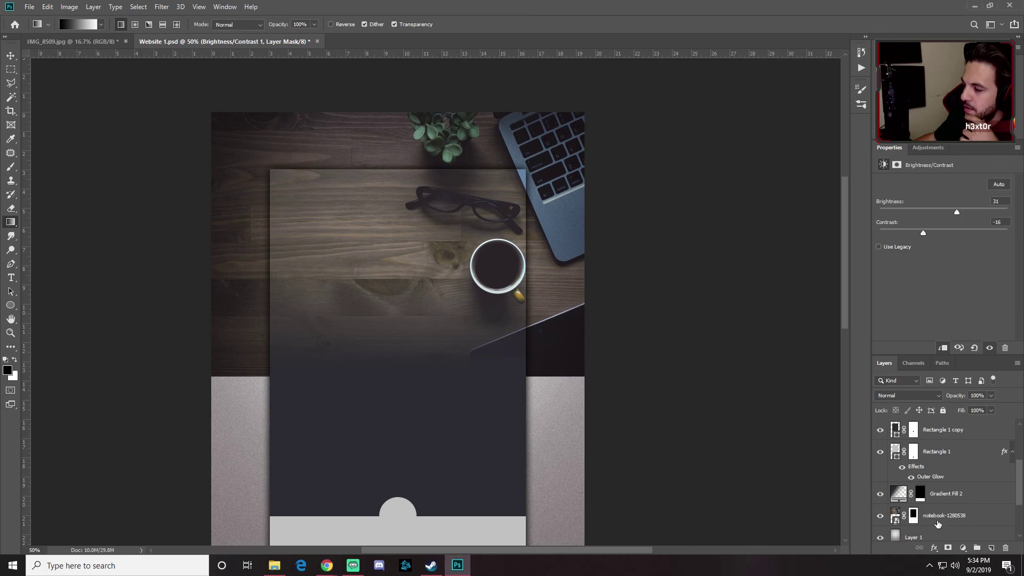
pyautogui.click(956, 516)
pyautogui.moveTo(963, 397); pyautogui.dragTo(950, 398)
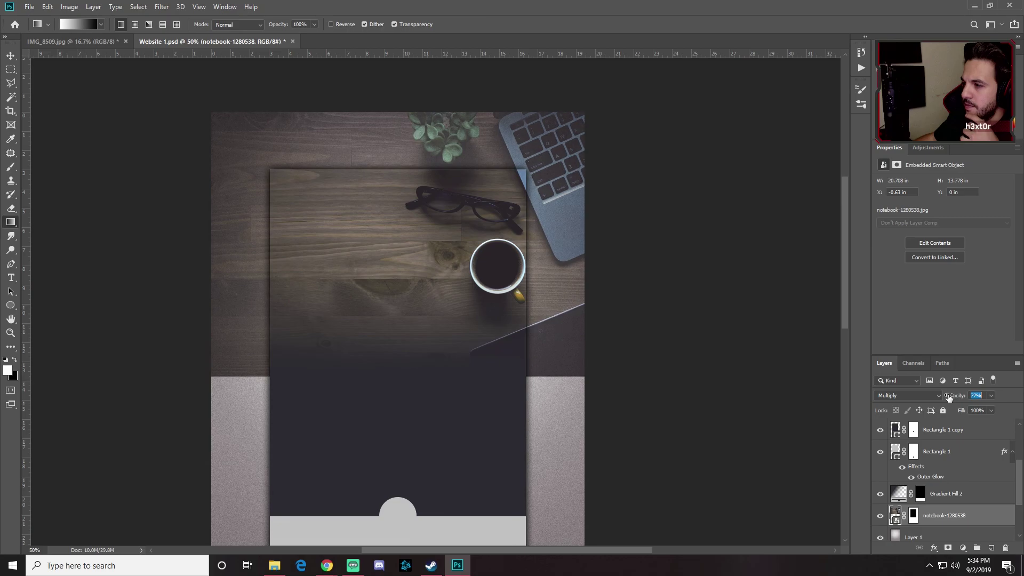
pyautogui.click(327, 565)
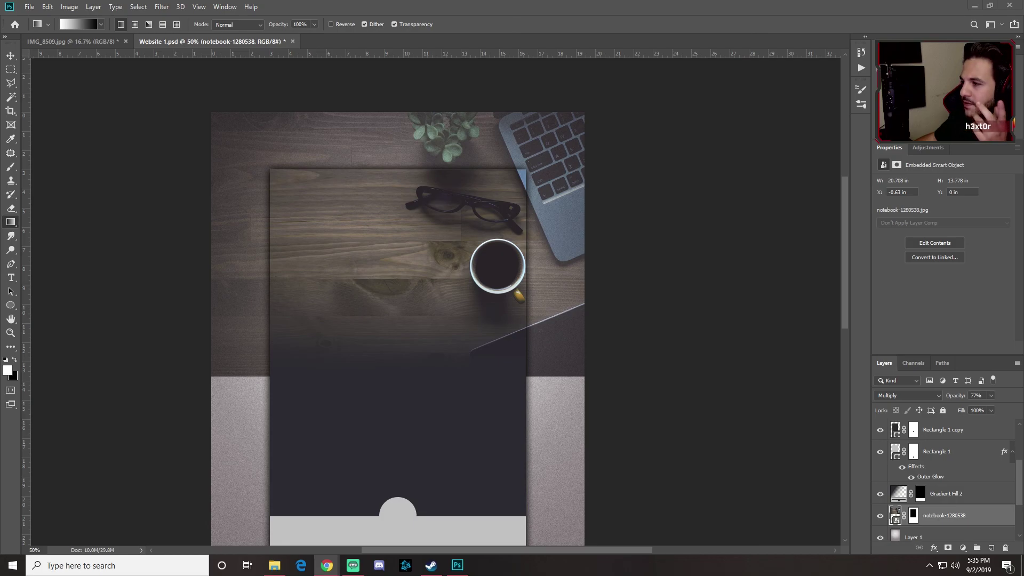
pyautogui.click(954, 395)
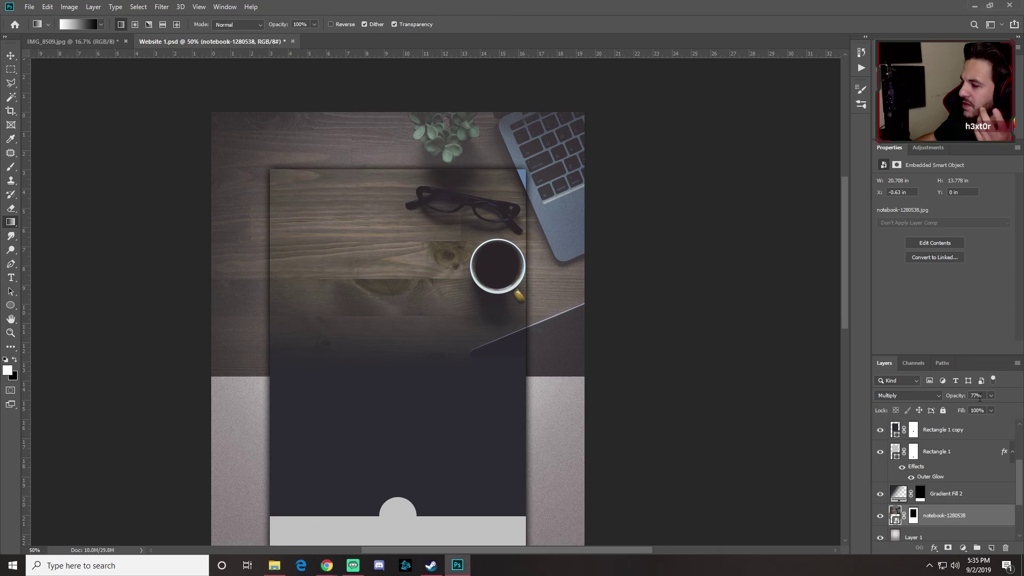
pyautogui.write('80')
pyautogui.press('Return')
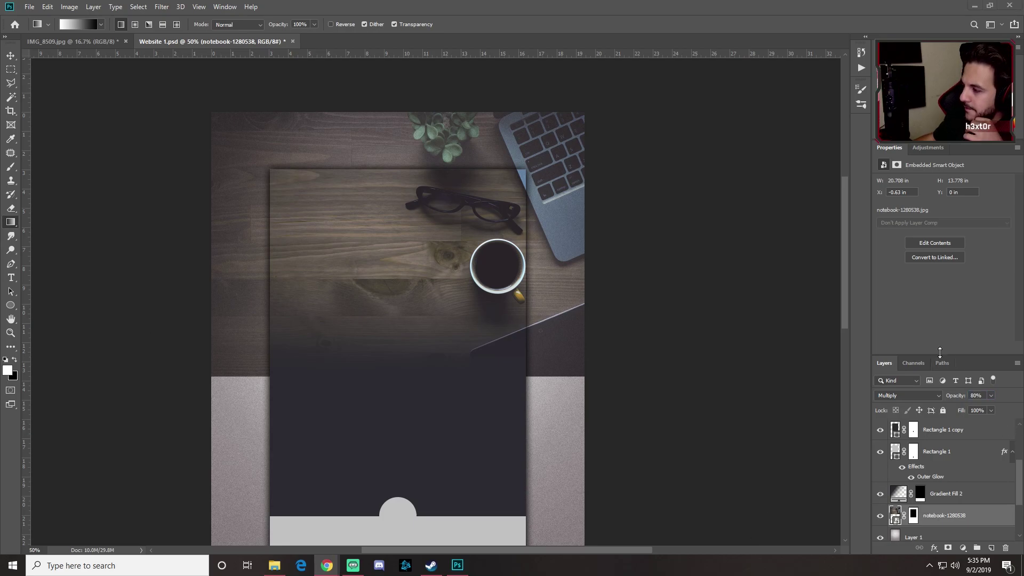
# Step: Group all layers from Ellipse 1 down to Gradient Fill 1 and name the group Background
pyautogui.click(929, 200)
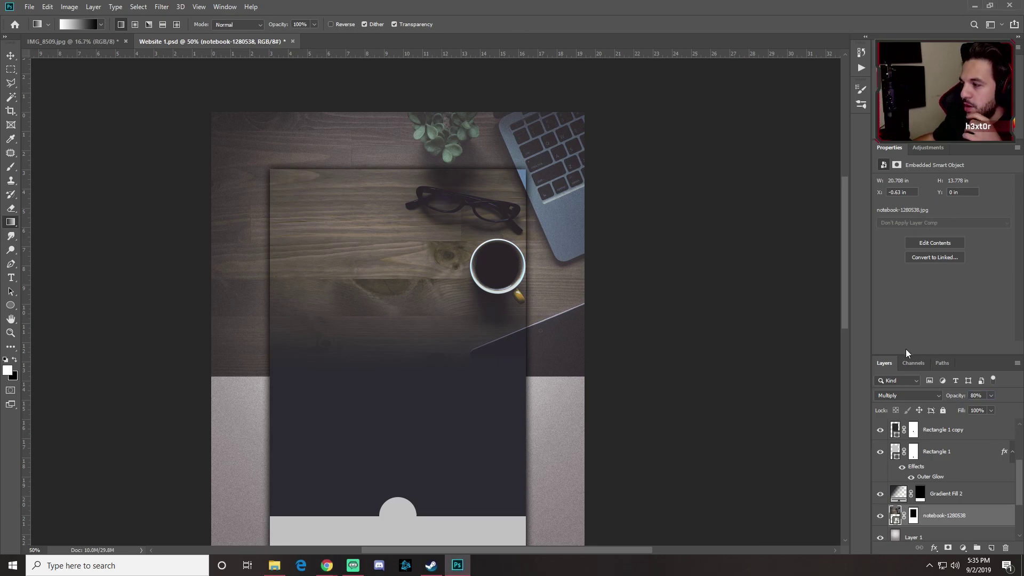
pyautogui.moveTo(905, 355); pyautogui.dragTo(897, 222)
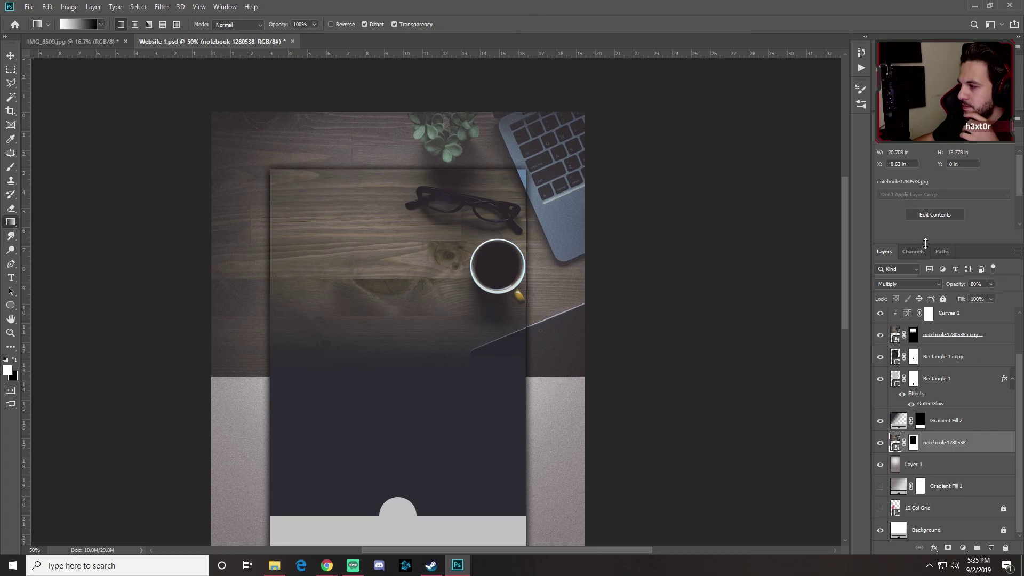
pyautogui.moveTo(1020, 368); pyautogui.dragTo(1017, 312)
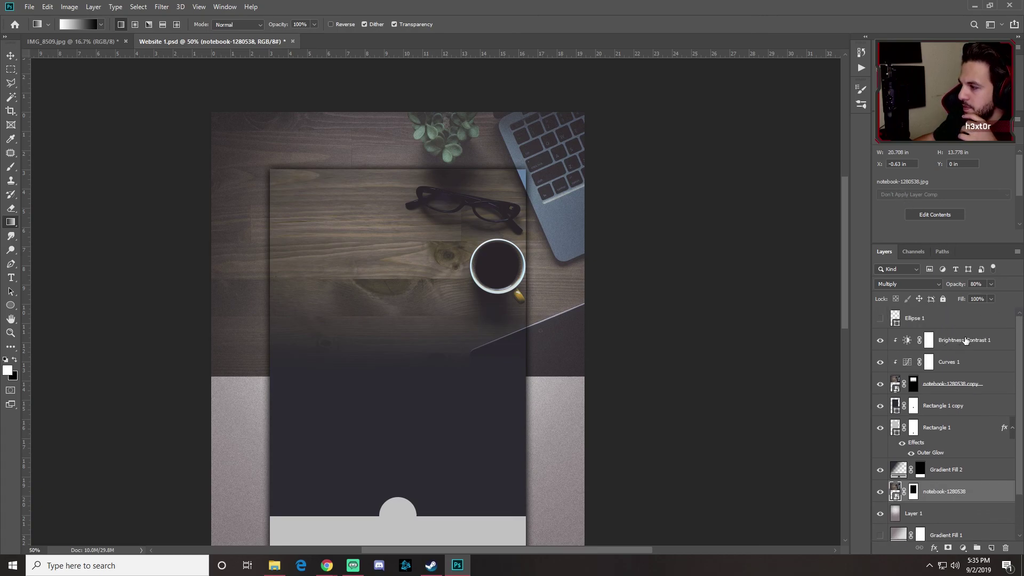
pyautogui.click(941, 322)
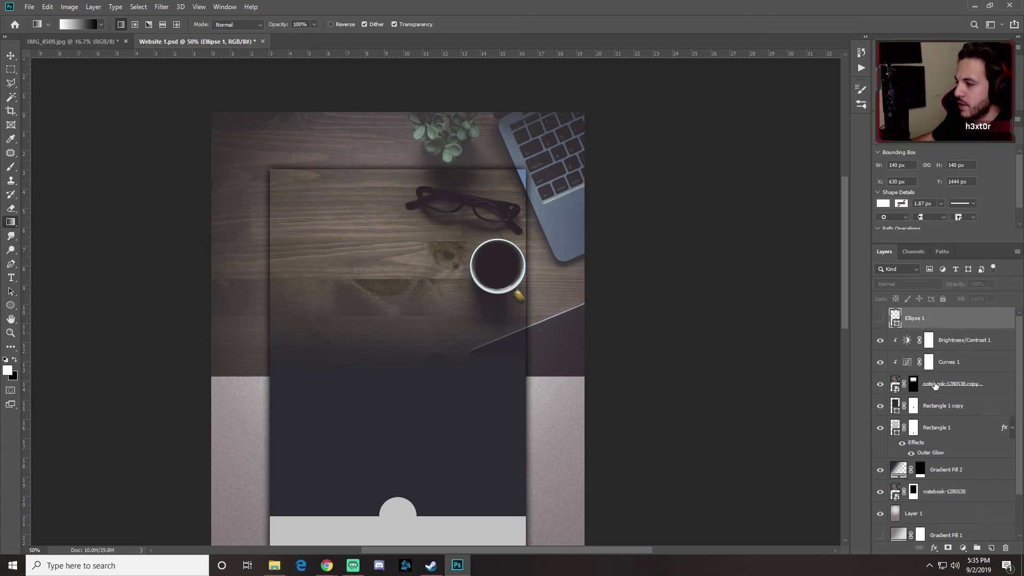
pyautogui.scroll(-2, 929, 363)
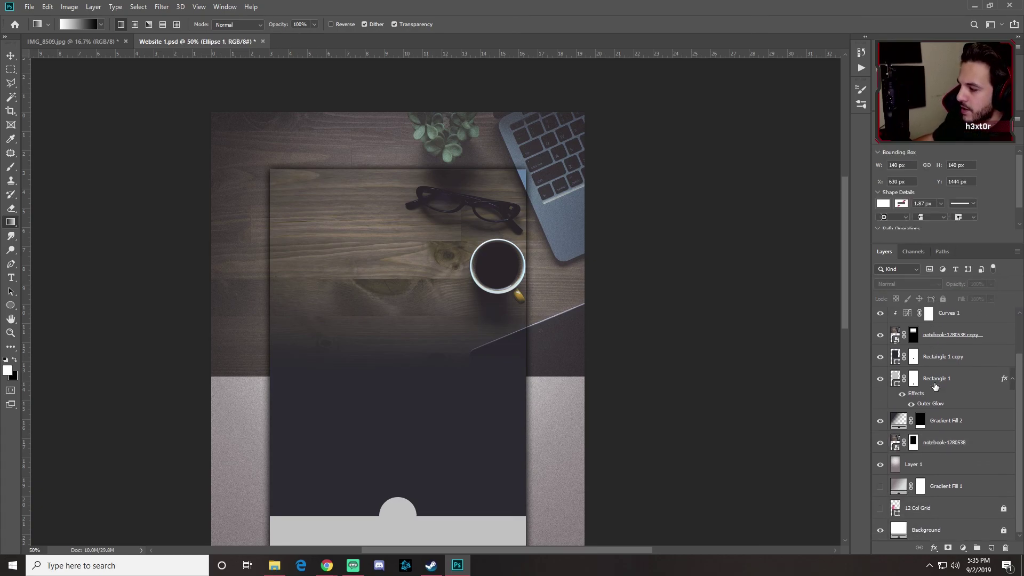
pyautogui.keyDown('shift'); pyautogui.click(953, 489); pyautogui.keyUp('shift')
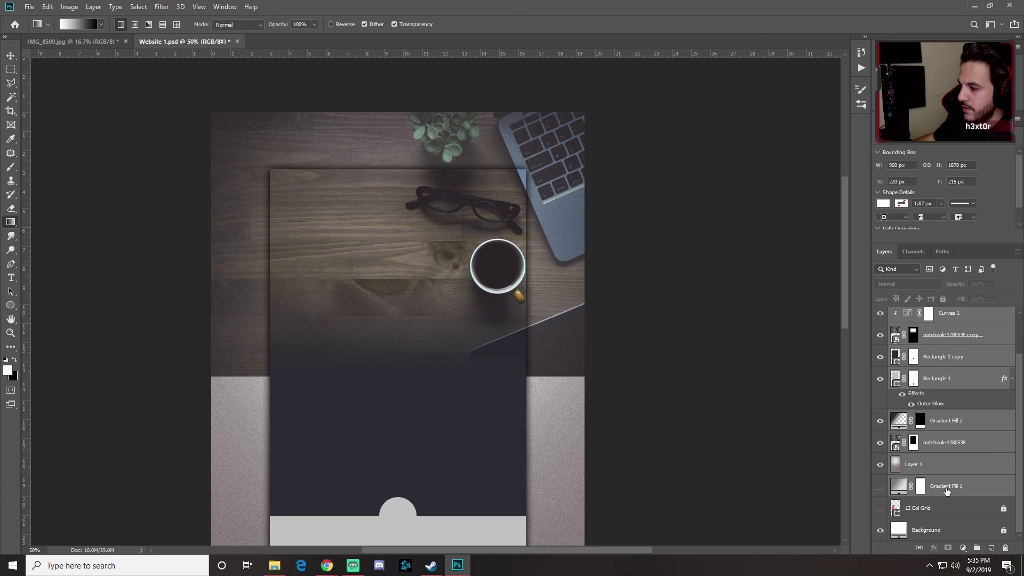
pyautogui.scroll(2, 943, 439)
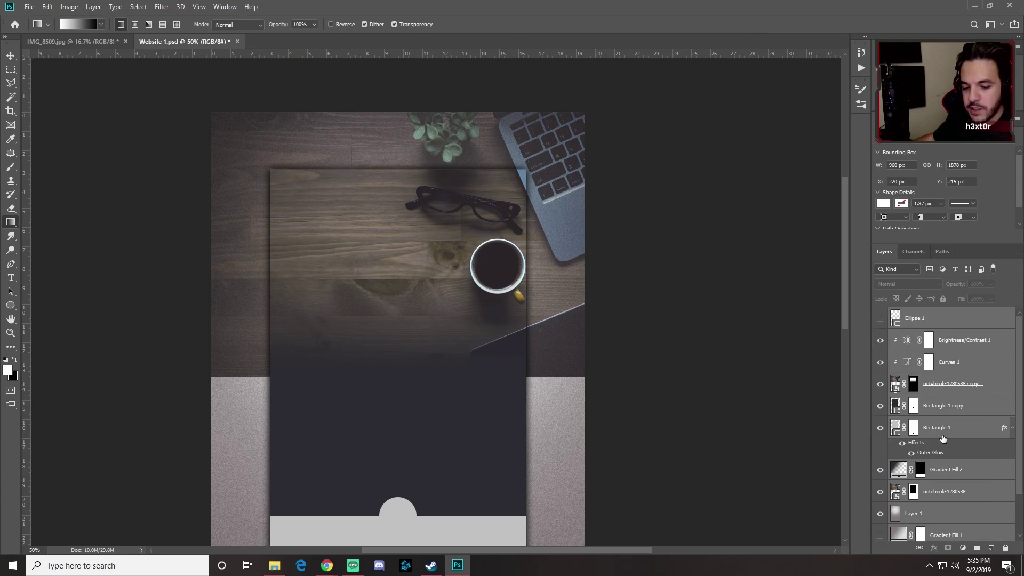
pyautogui.hotkey('ctrl', 'g')
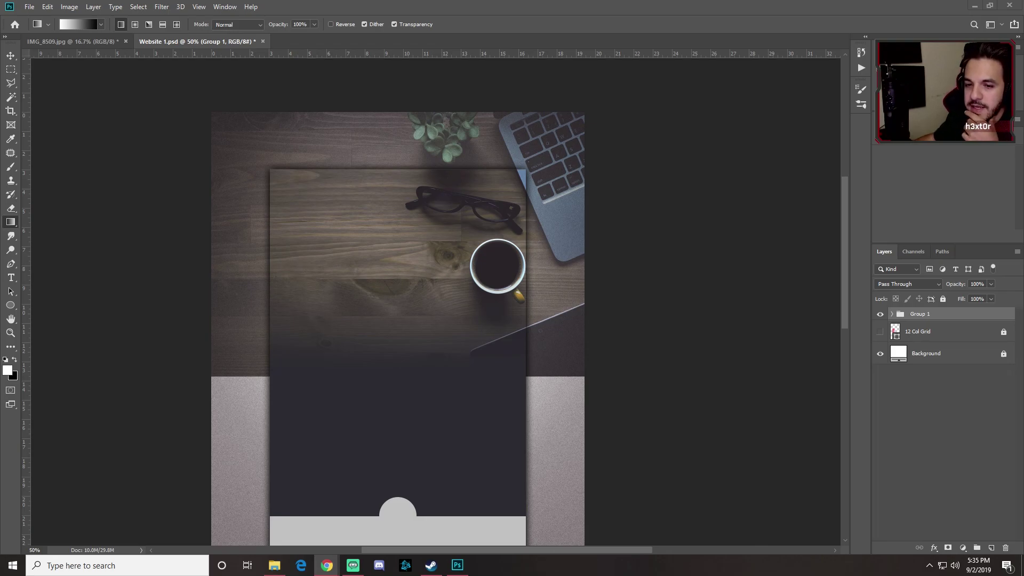
pyautogui.doubleClick(920, 313)
pyautogui.write('Ba')
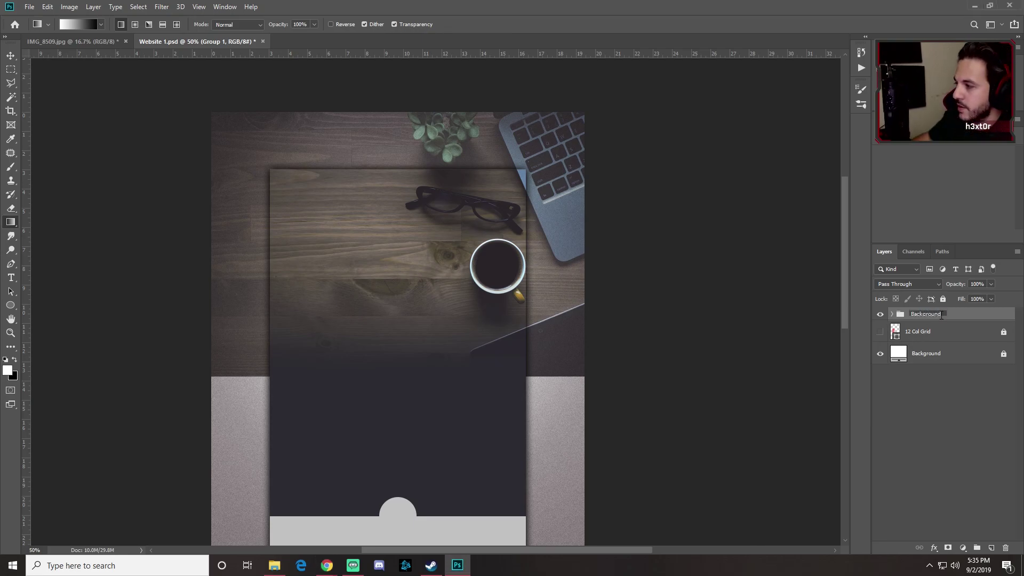
pyautogui.write('ckground')
pyautogui.click(917, 417)
# Step: Save the Website 1.psd document
pyautogui.click(30, 7)
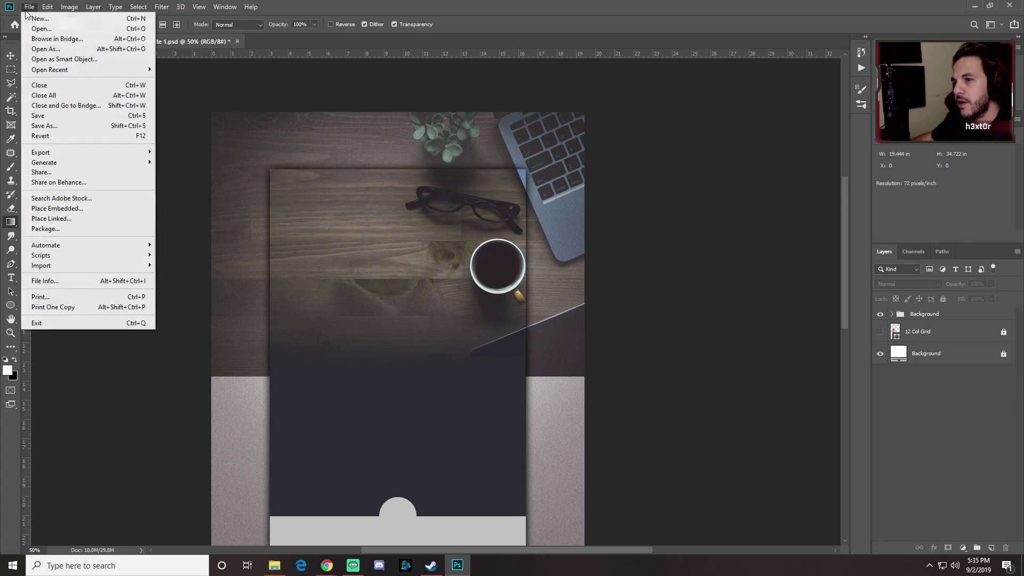
pyautogui.click(40, 119)
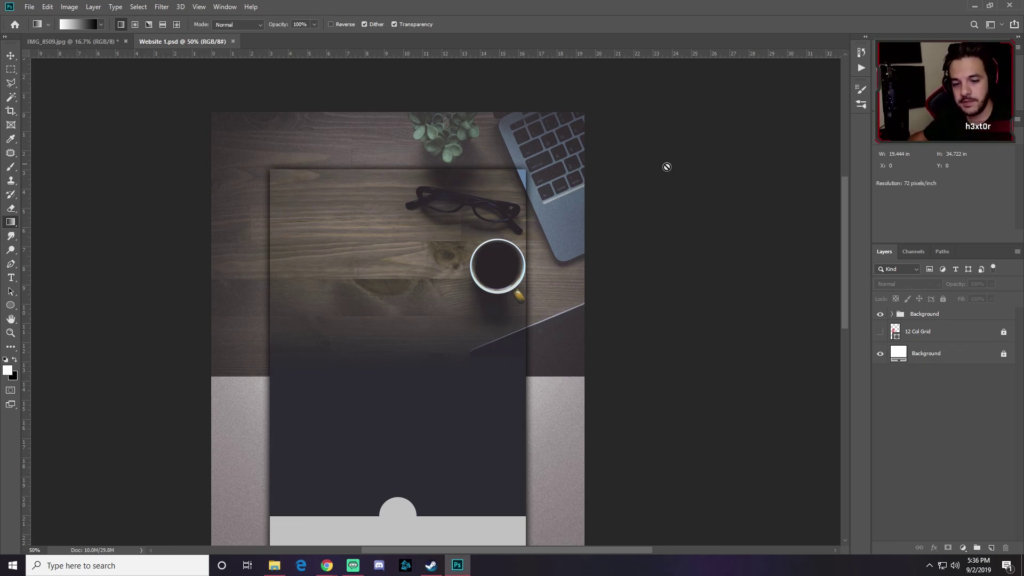
pyautogui.hotkey('alt', 'Tab')
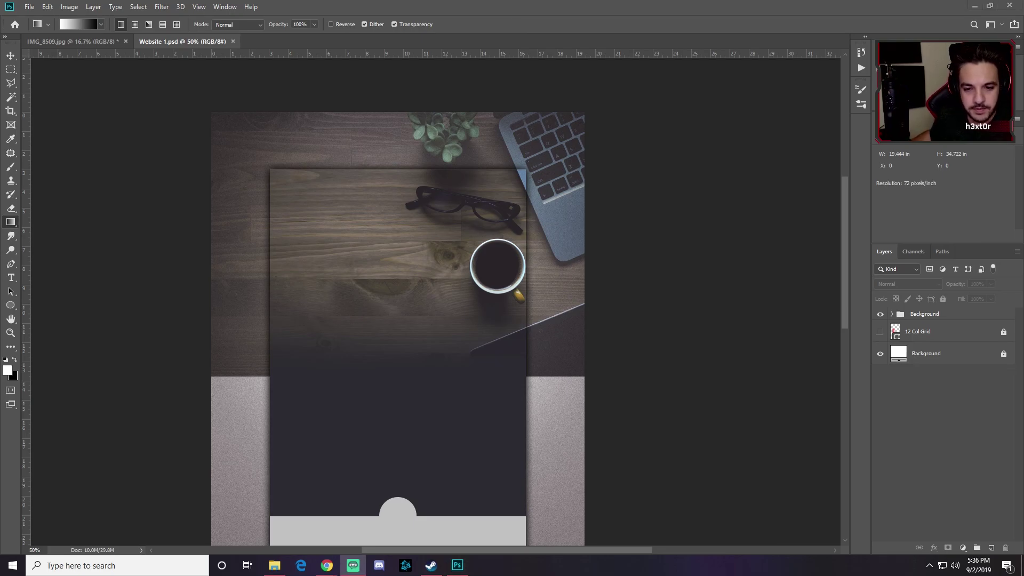